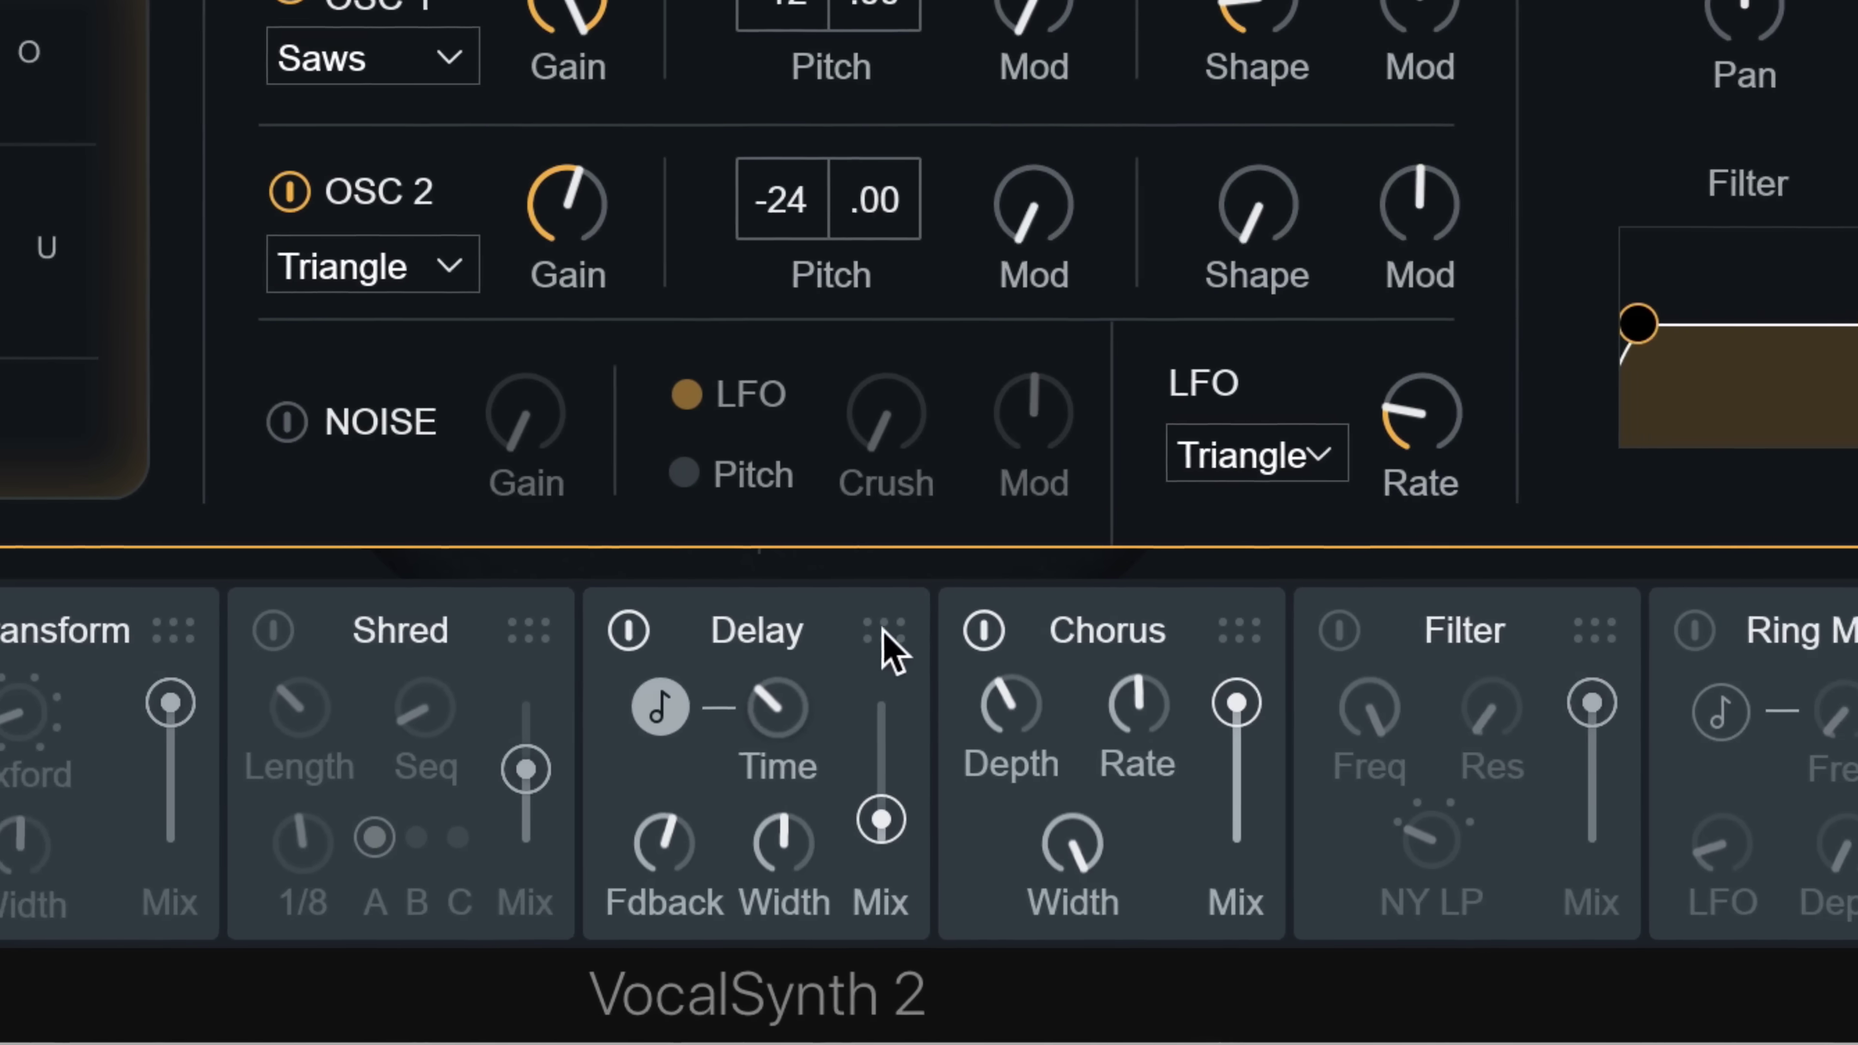
Reorder the effects chain so that Chorus sits directly before Delay, after Shred.
left_click_drag(1003, 677, 670, 685)
left_click_drag(197, 636, 1383, 672)
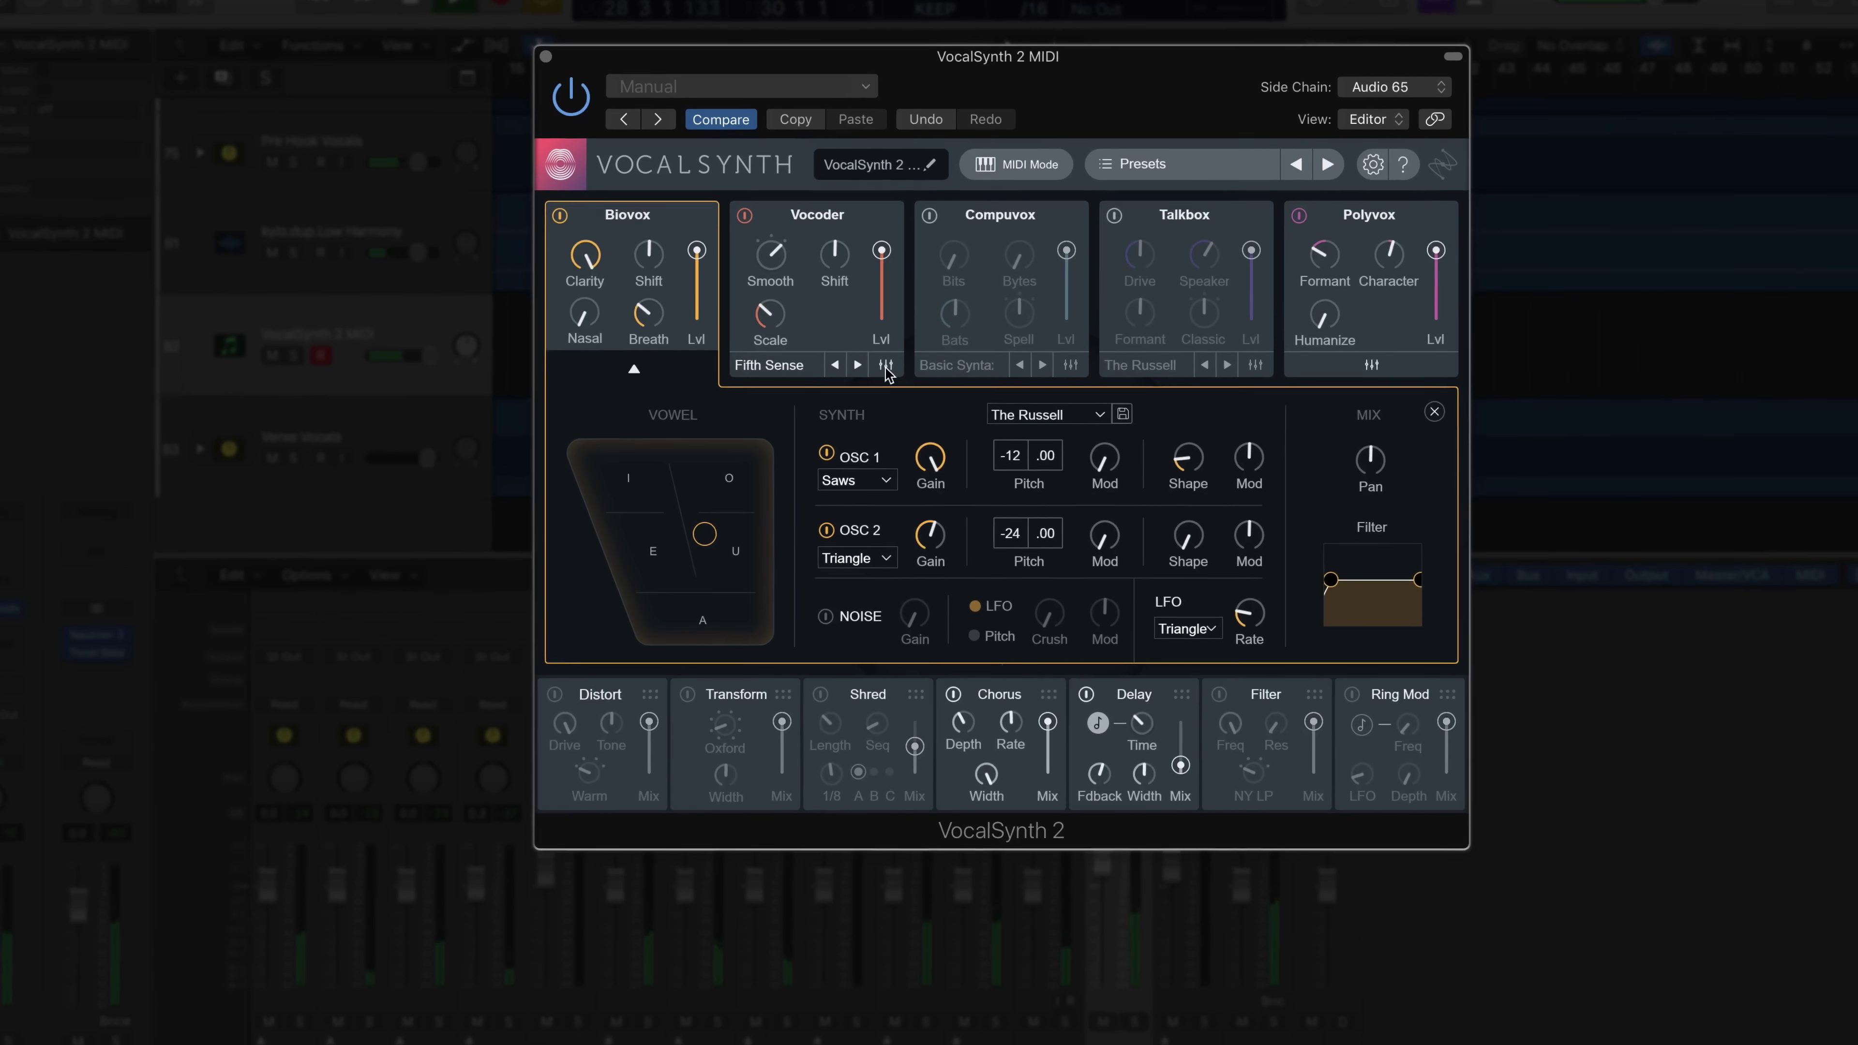
Open the Vocoder's advanced settings, redraw its band volumes and adjust the OSC 2 gain.
left_click(900, 393)
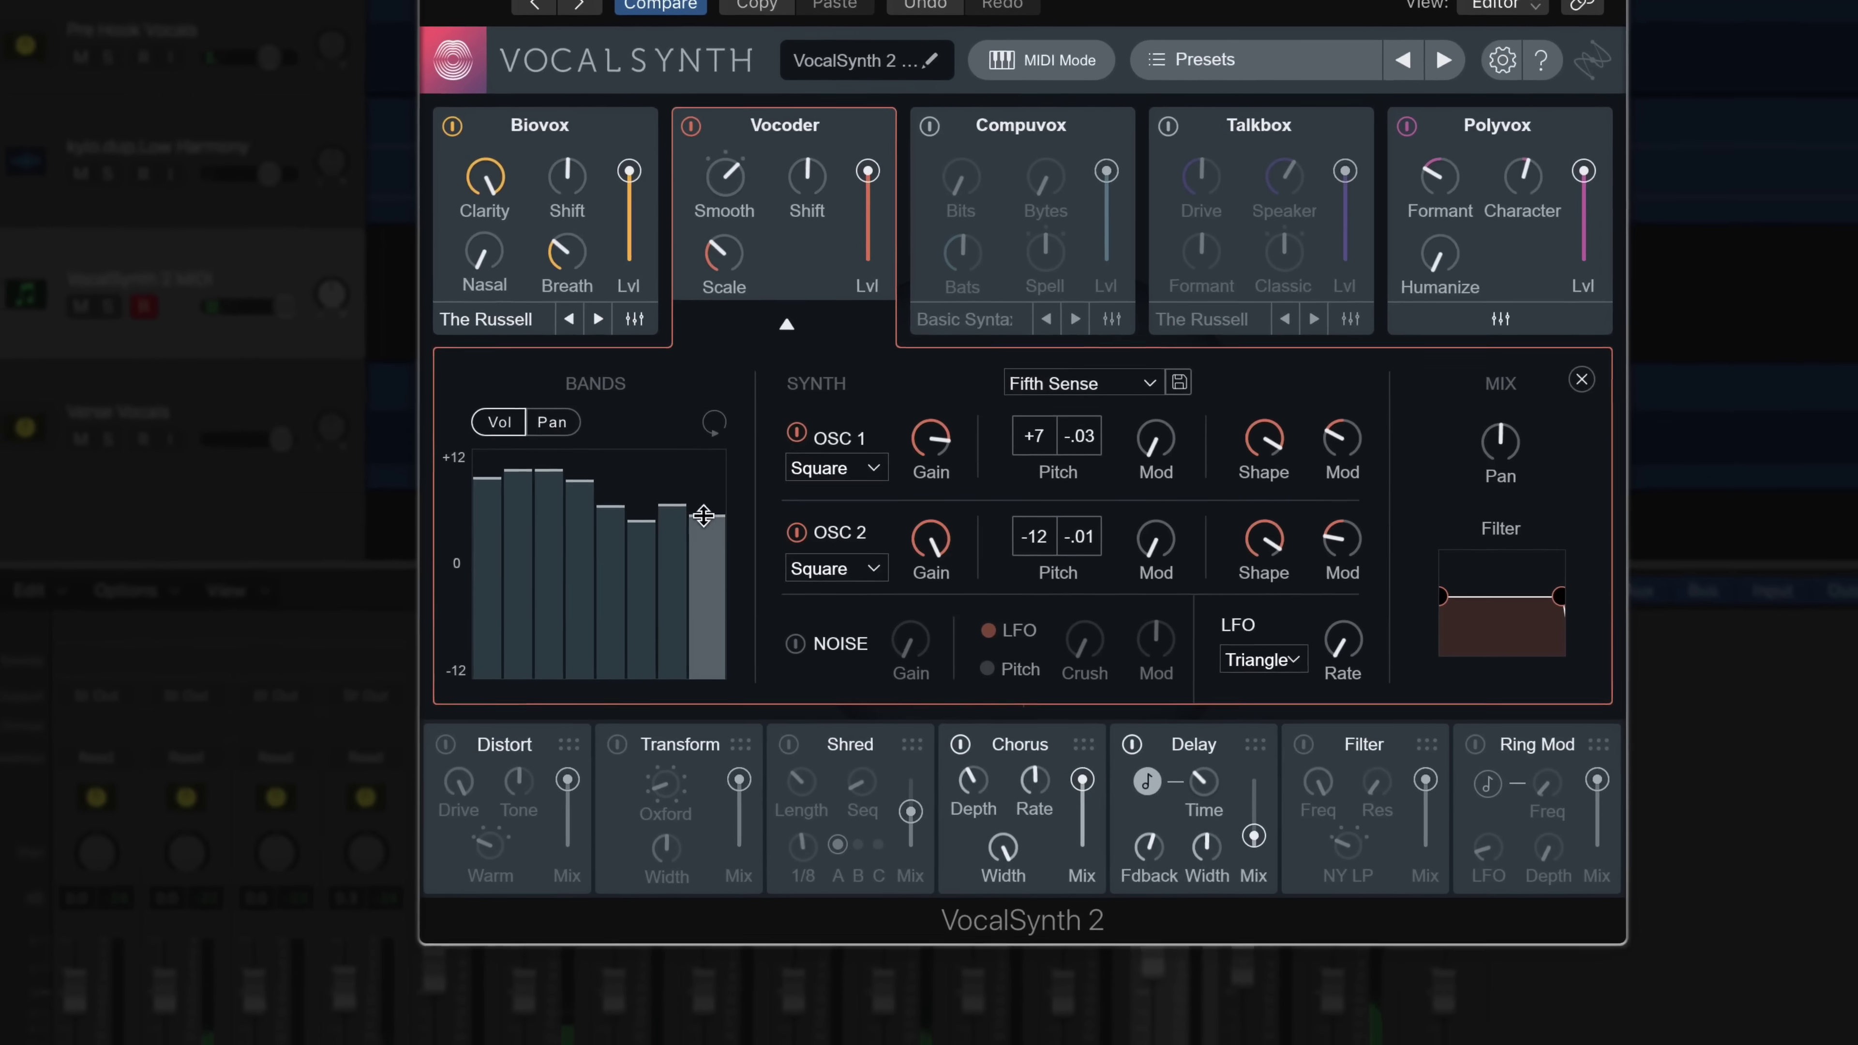
mouse_move(556, 513)
left_mouse_down()
mouse_move(579, 541)
mouse_move(578, 483)
mouse_move(764, 541)
left_mouse_up()
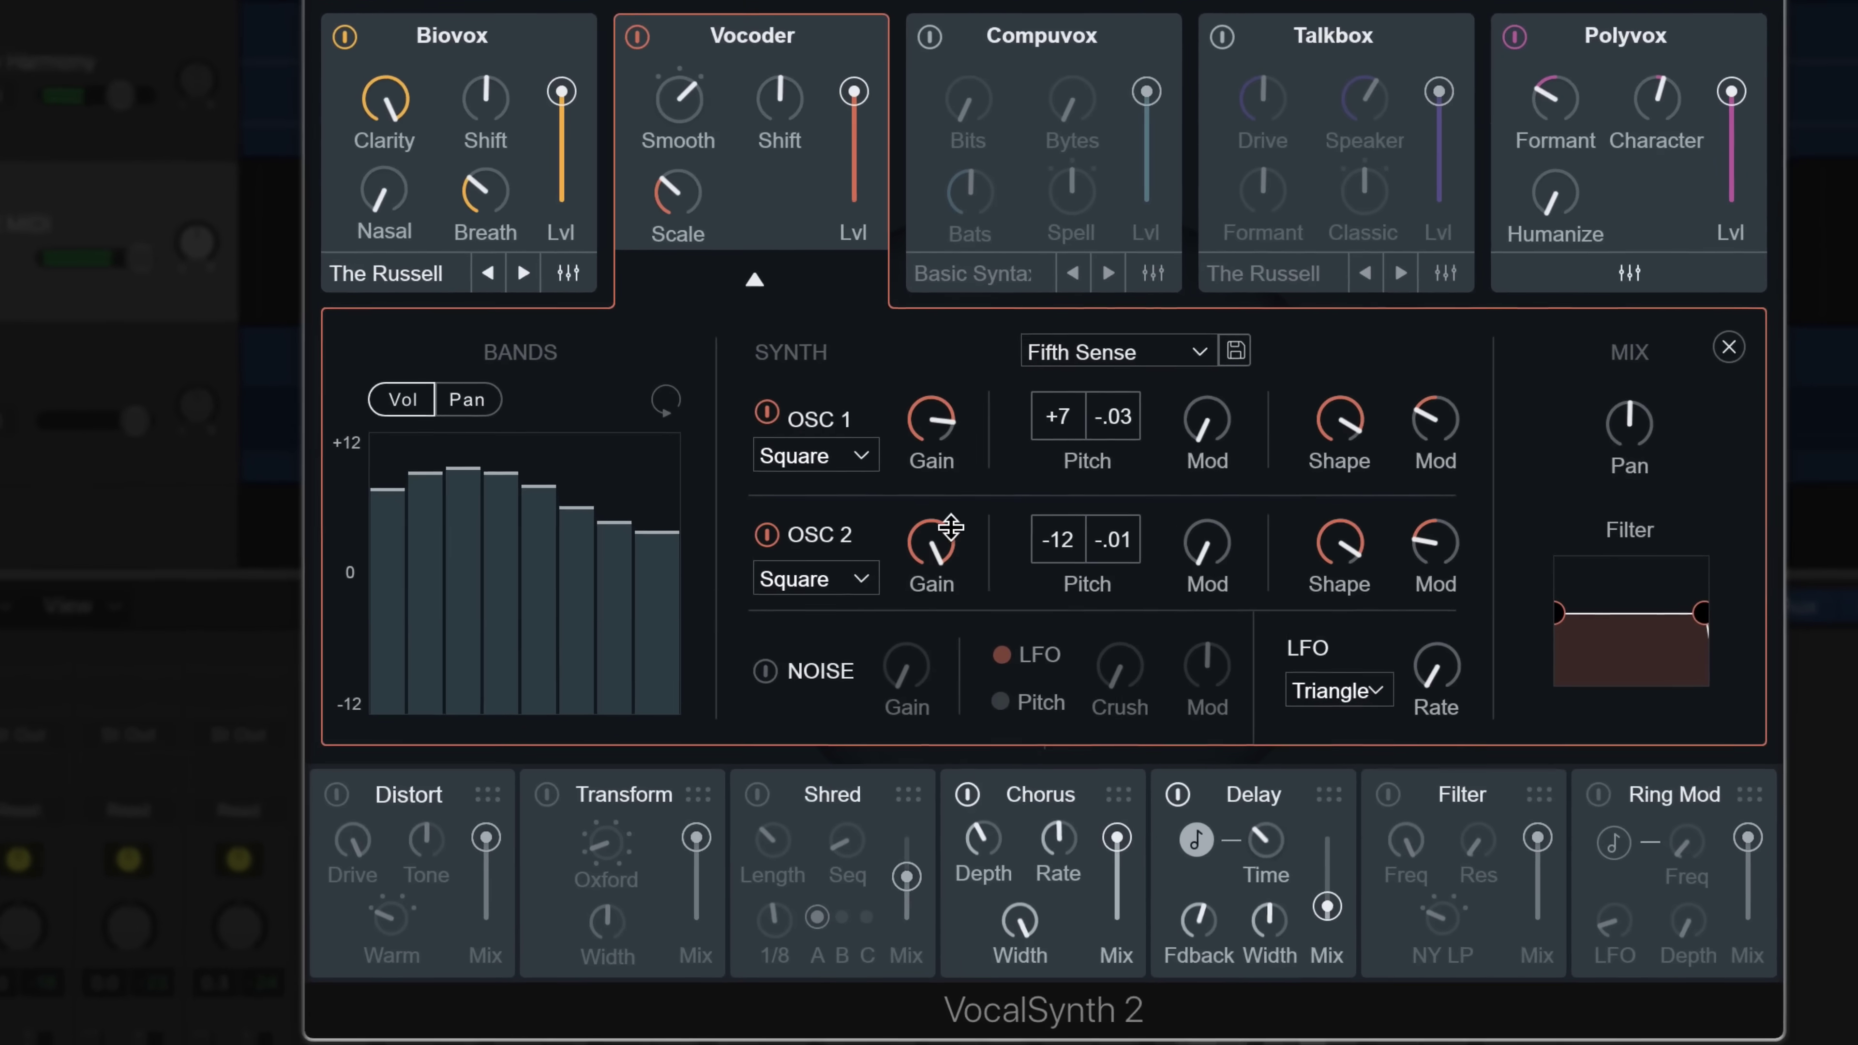
left_click_drag(932, 543, 944, 591)
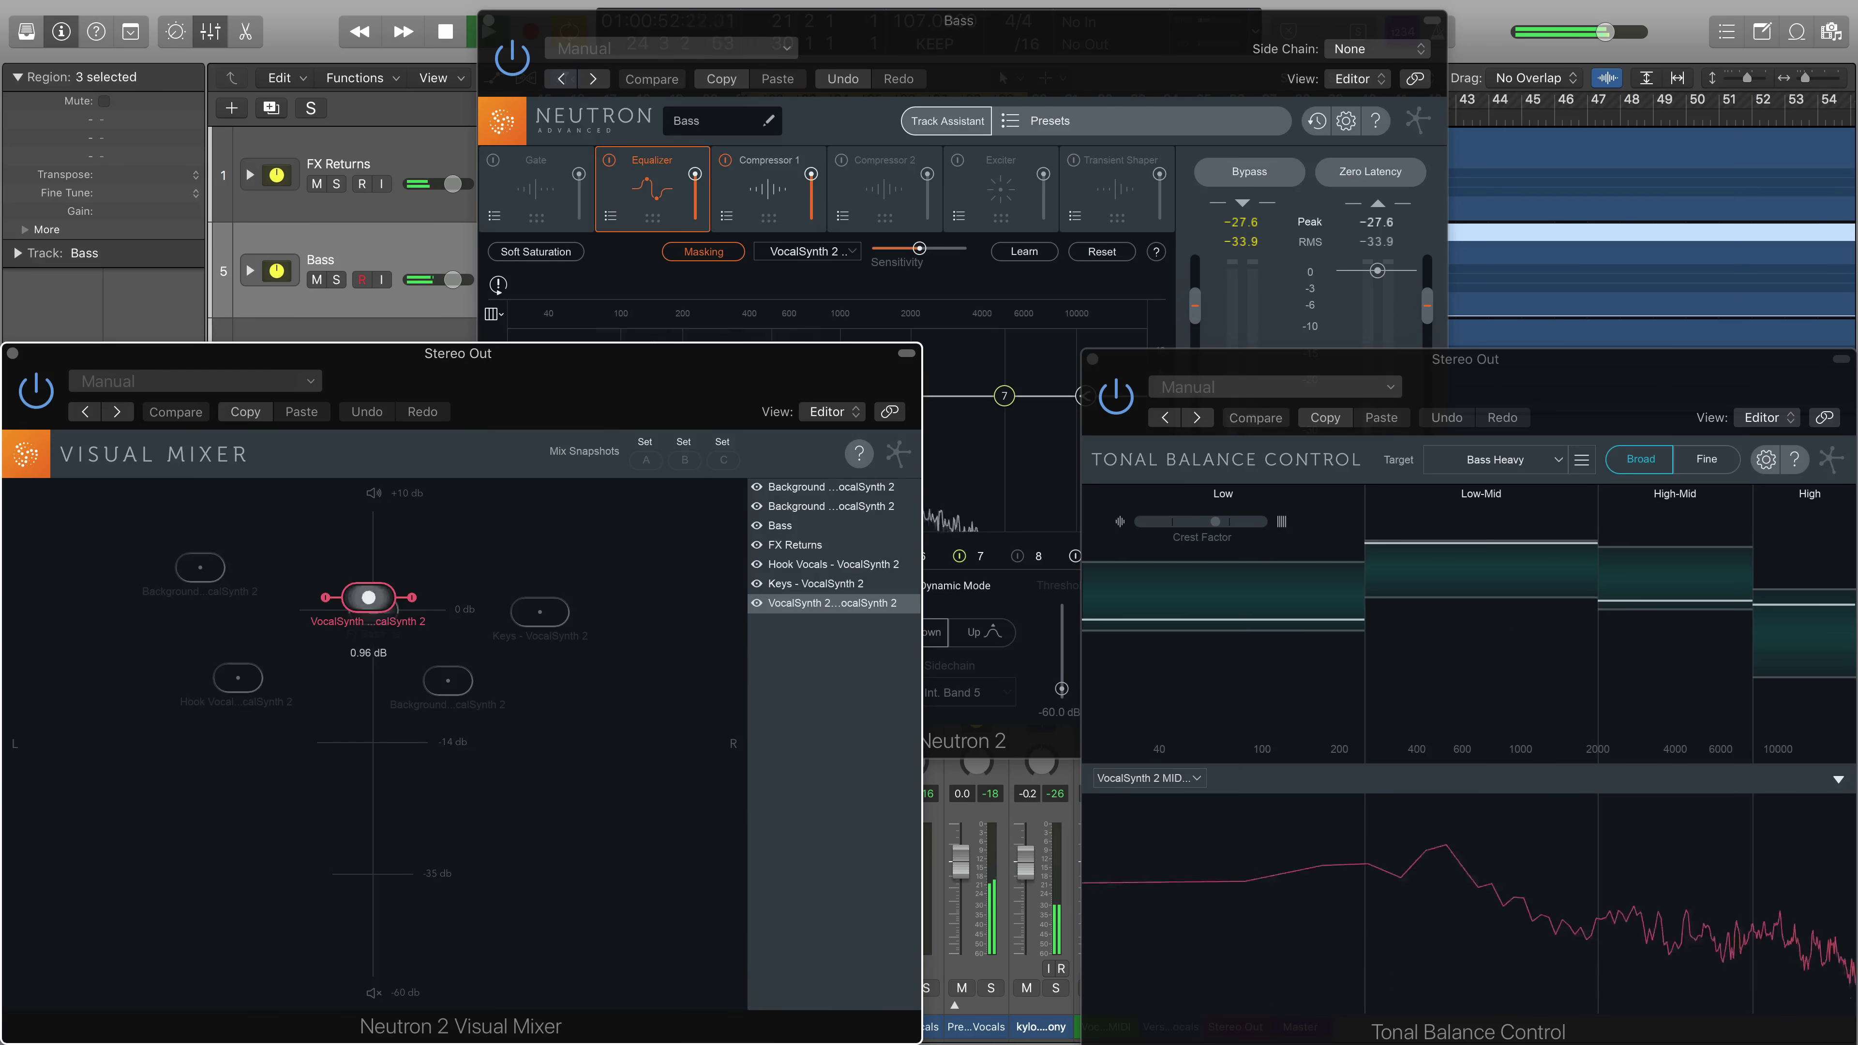
Move the VocalSynth 2 MIDI node in Visual Mixer to raise its level and pan it right of centre.
left_click_drag(368, 598, 469, 522)
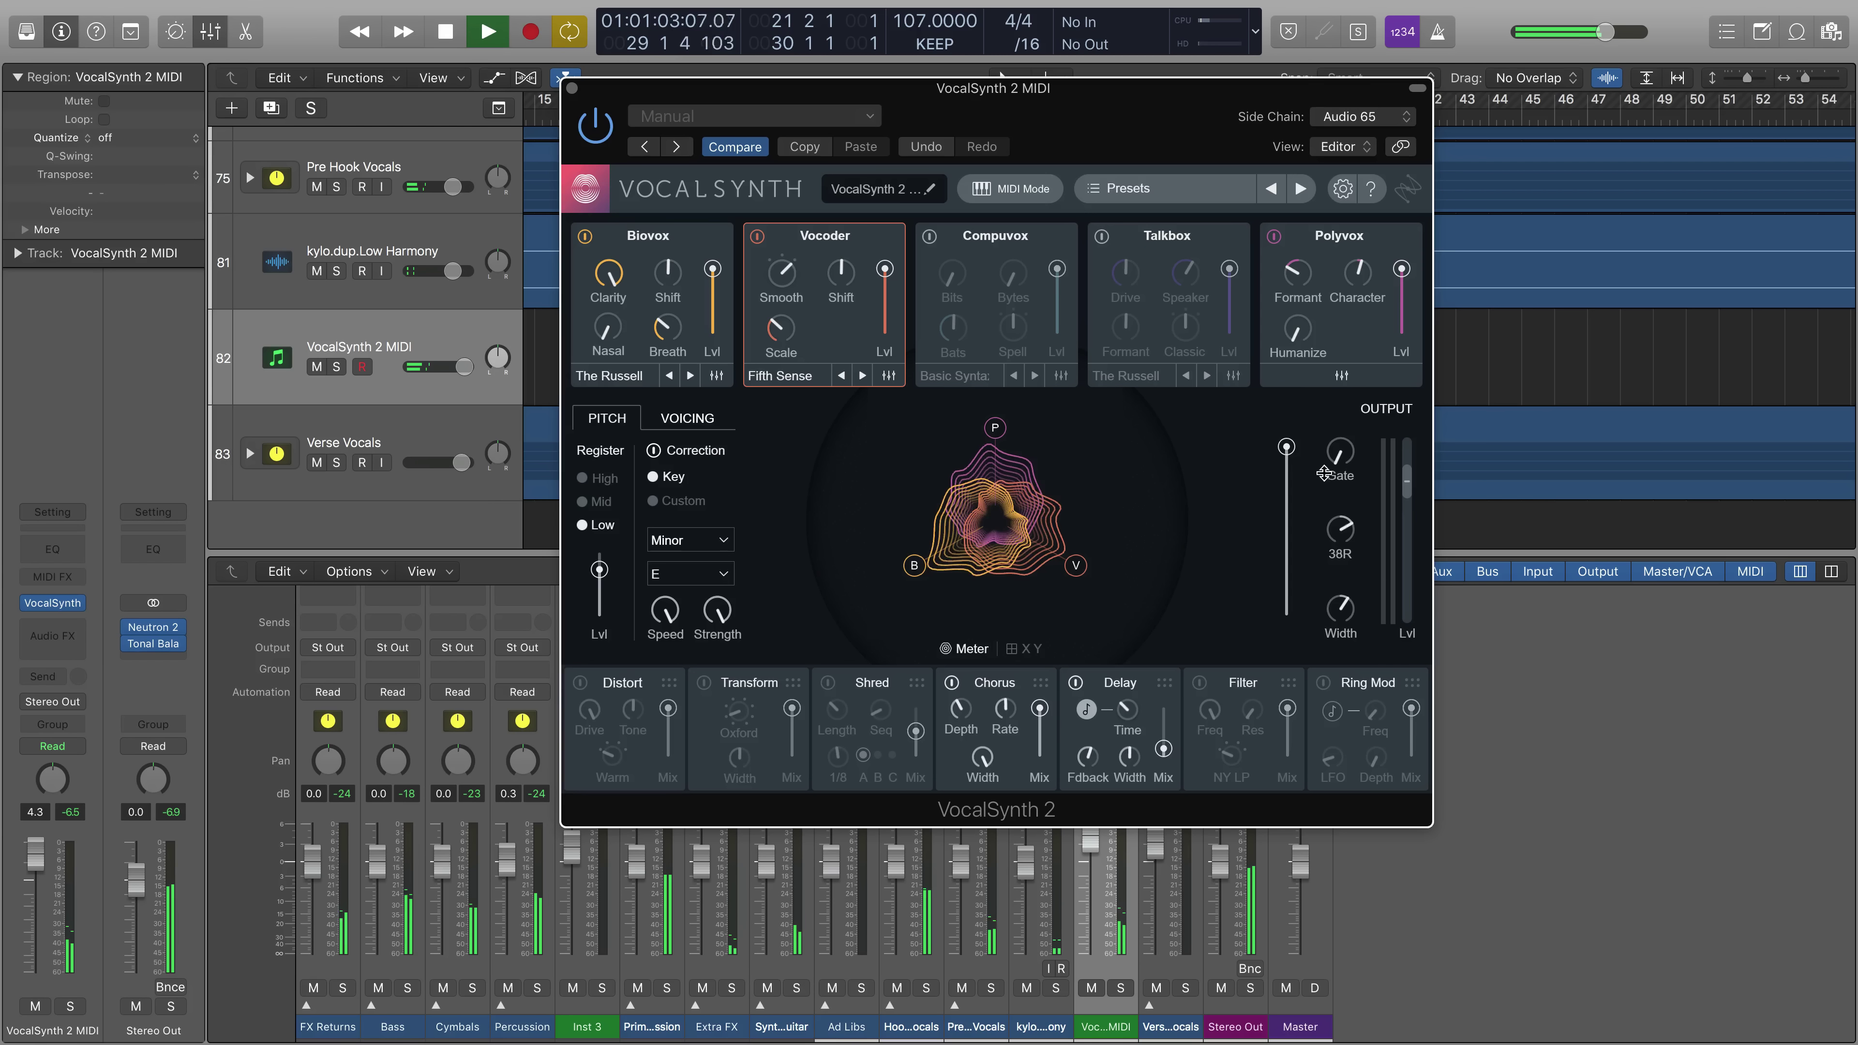
Open the Biovox advanced settings and adjust the module's pan.
left_click(717, 376)
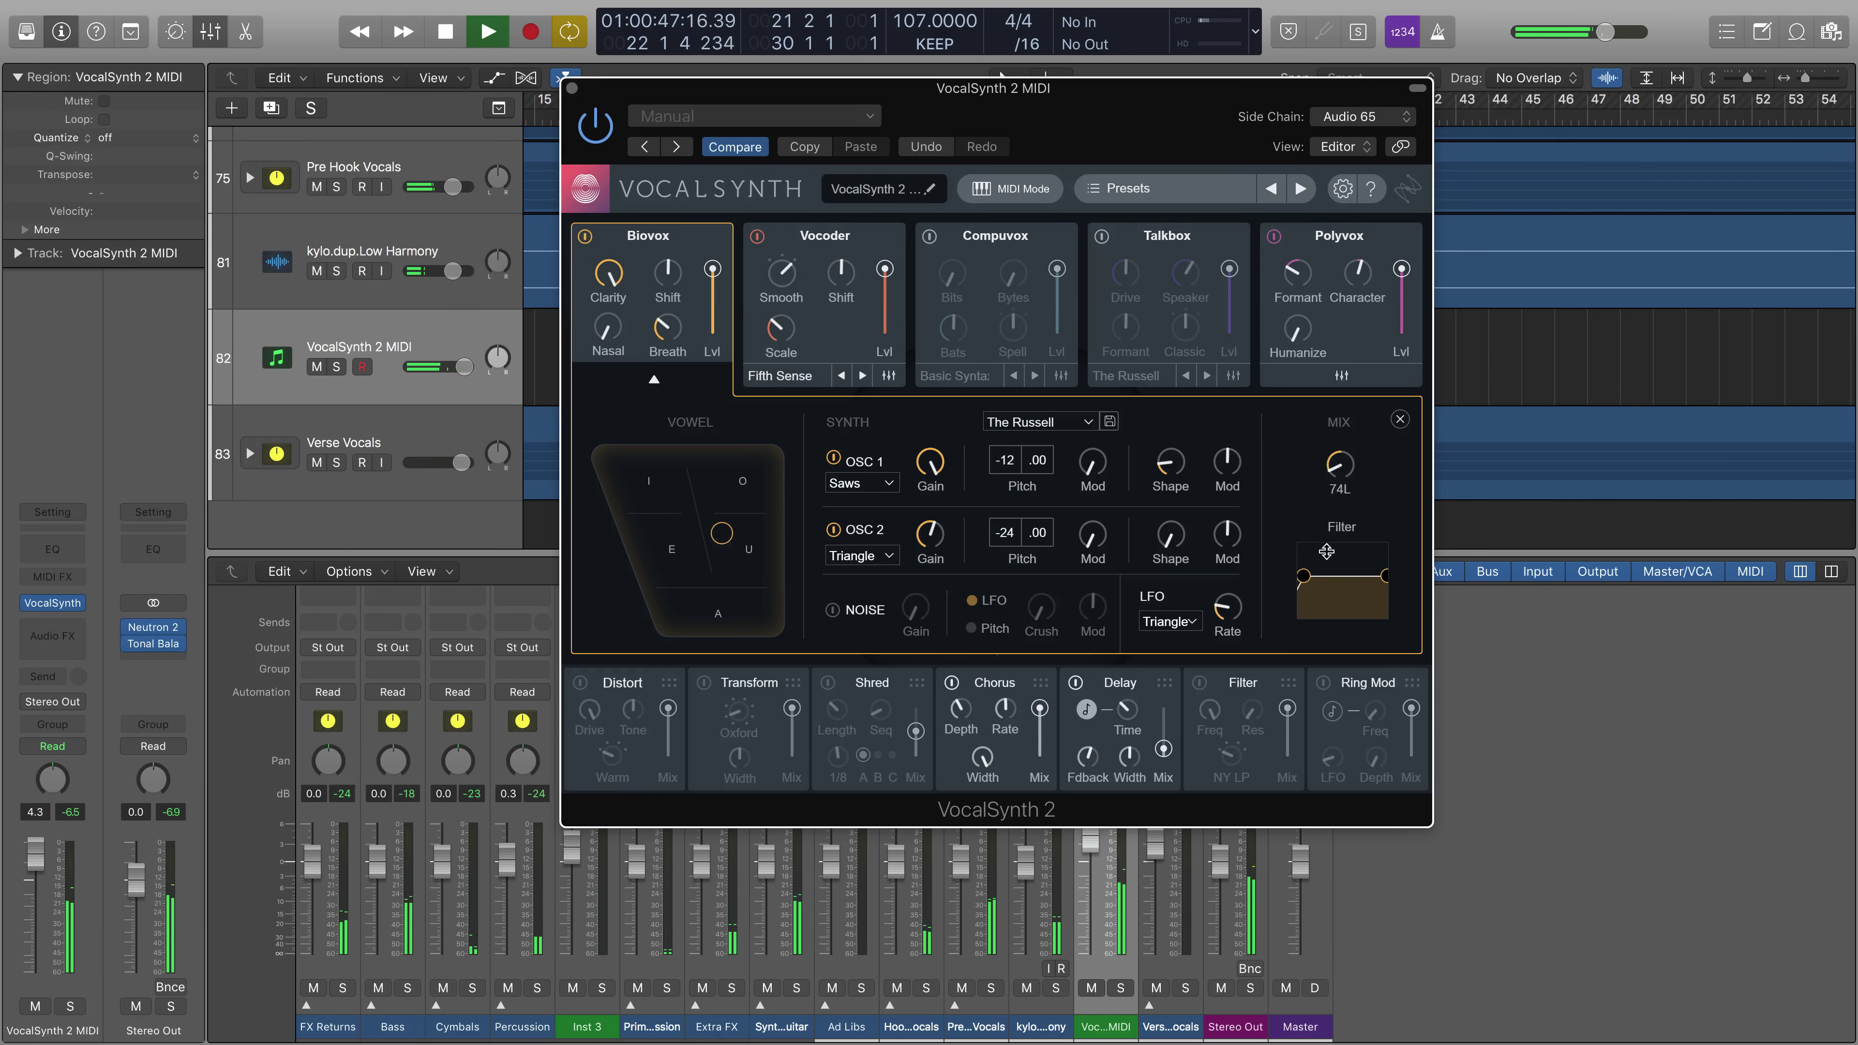
left_click_drag(1317, 485, 1312, 423)
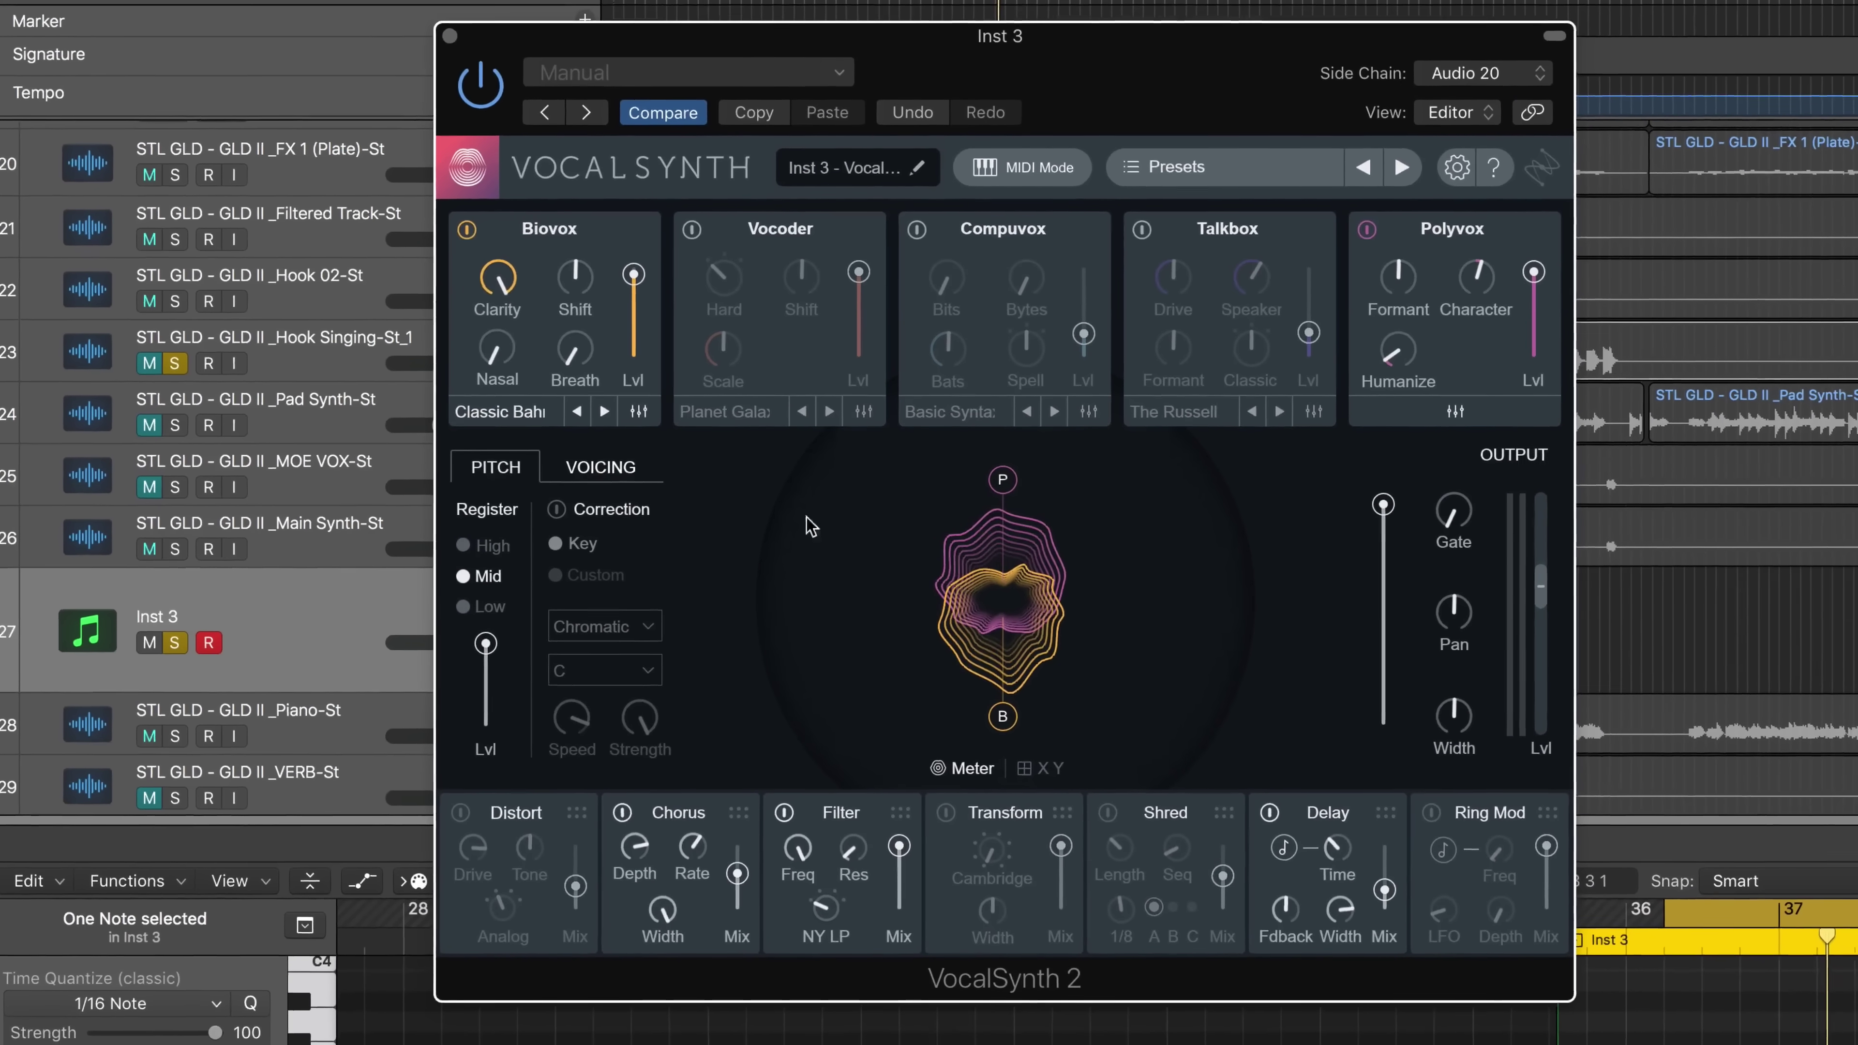
Enable the Vocoder, Compuvox and Talkbox modules.
left_click(673, 206)
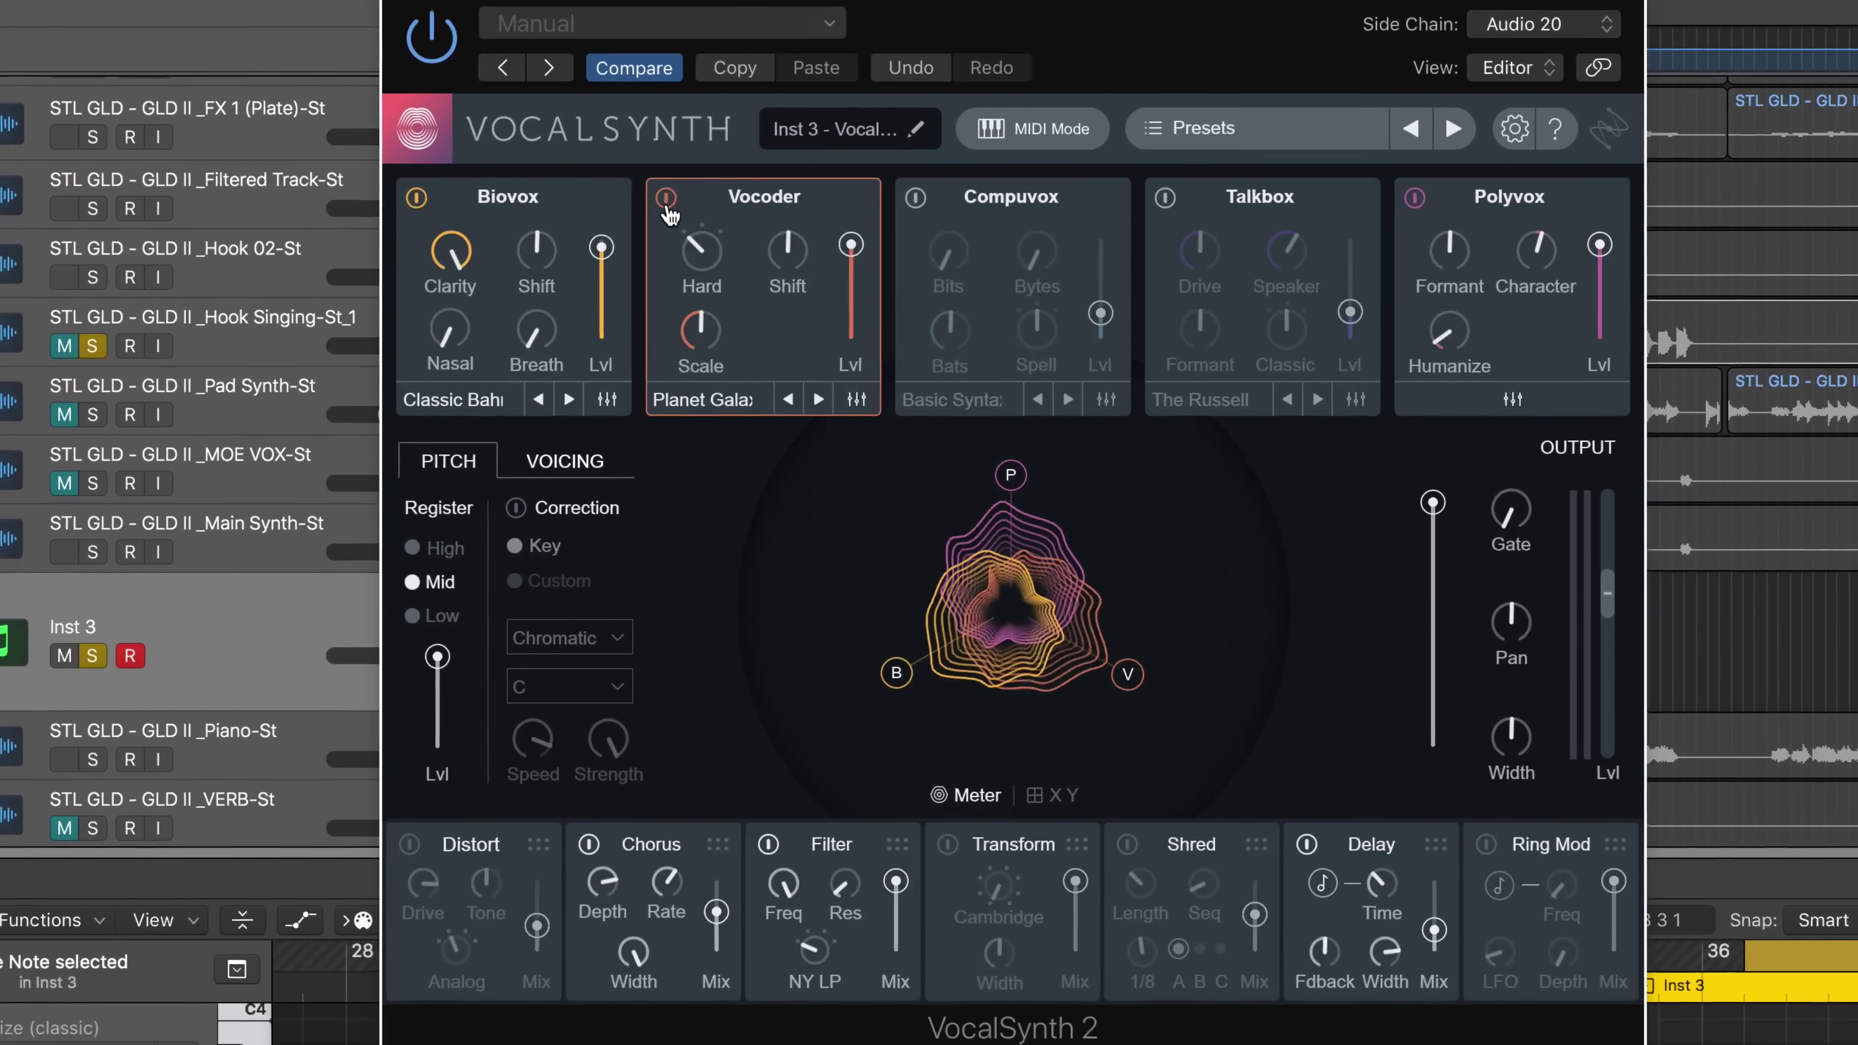
left_click(915, 206)
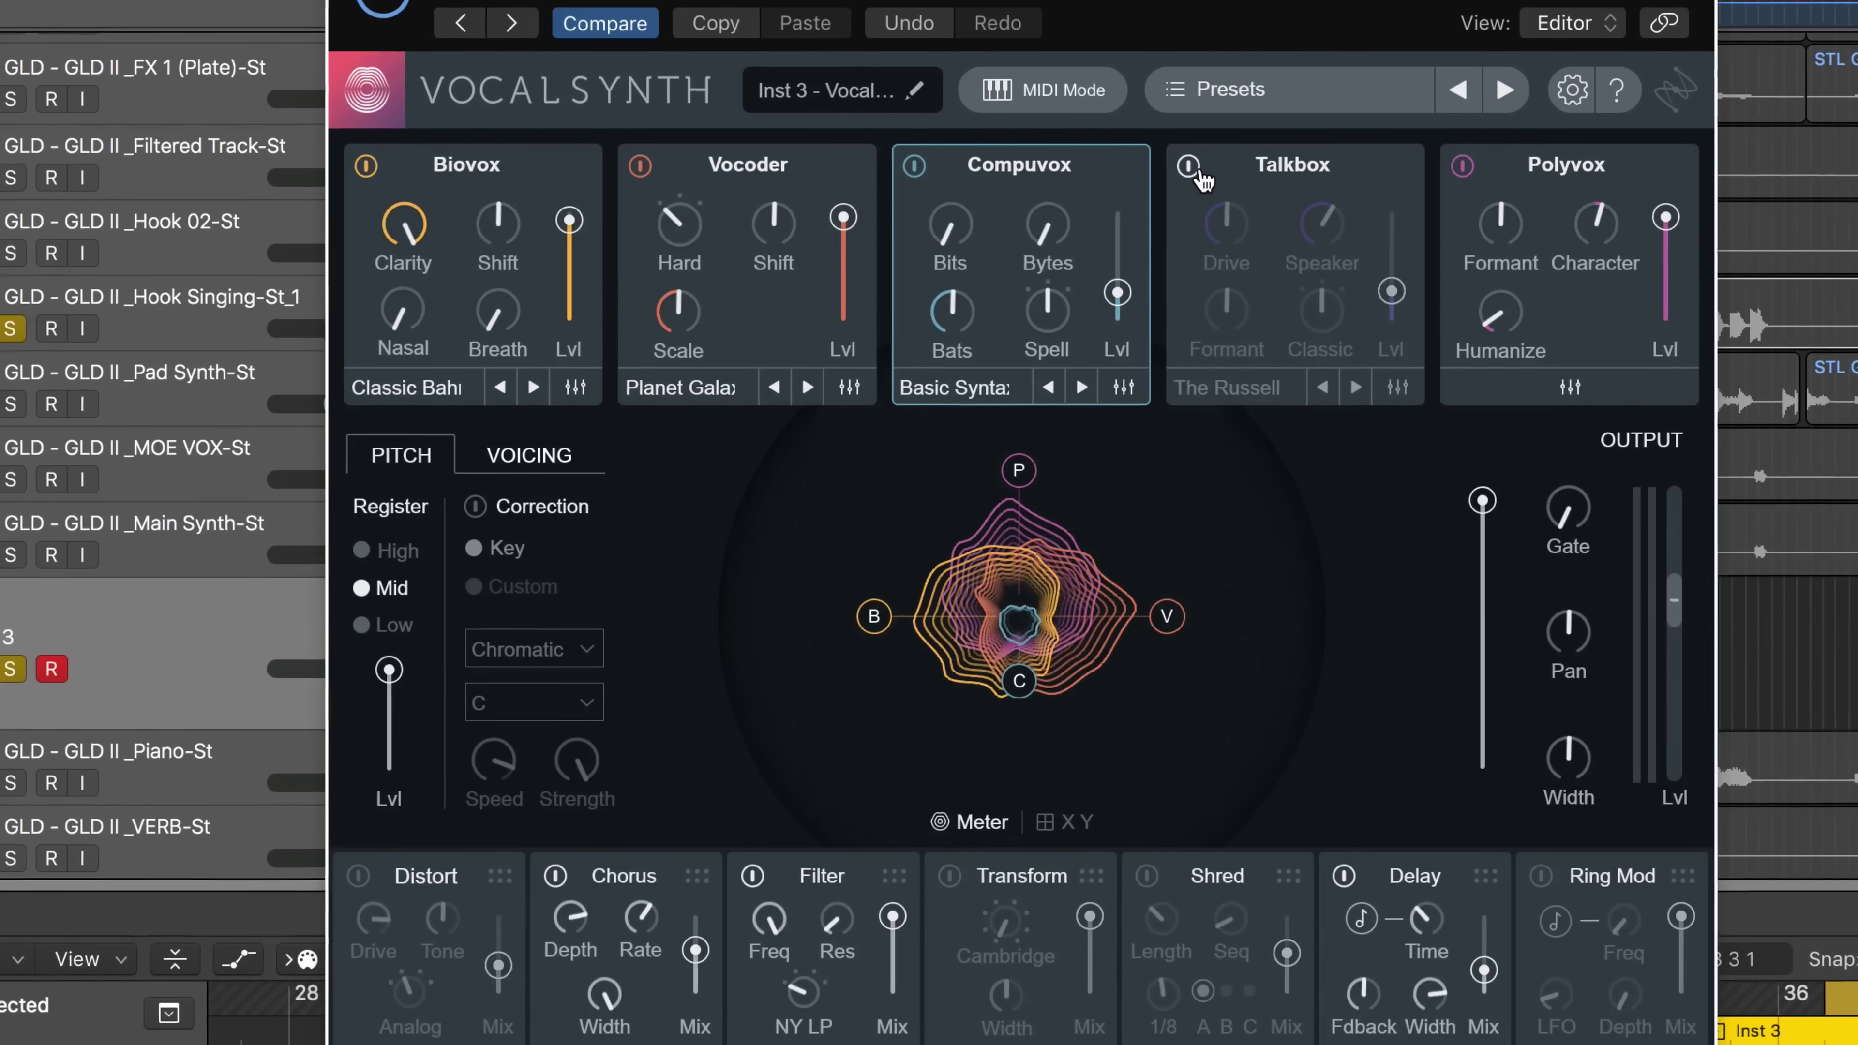
left_click(1182, 173)
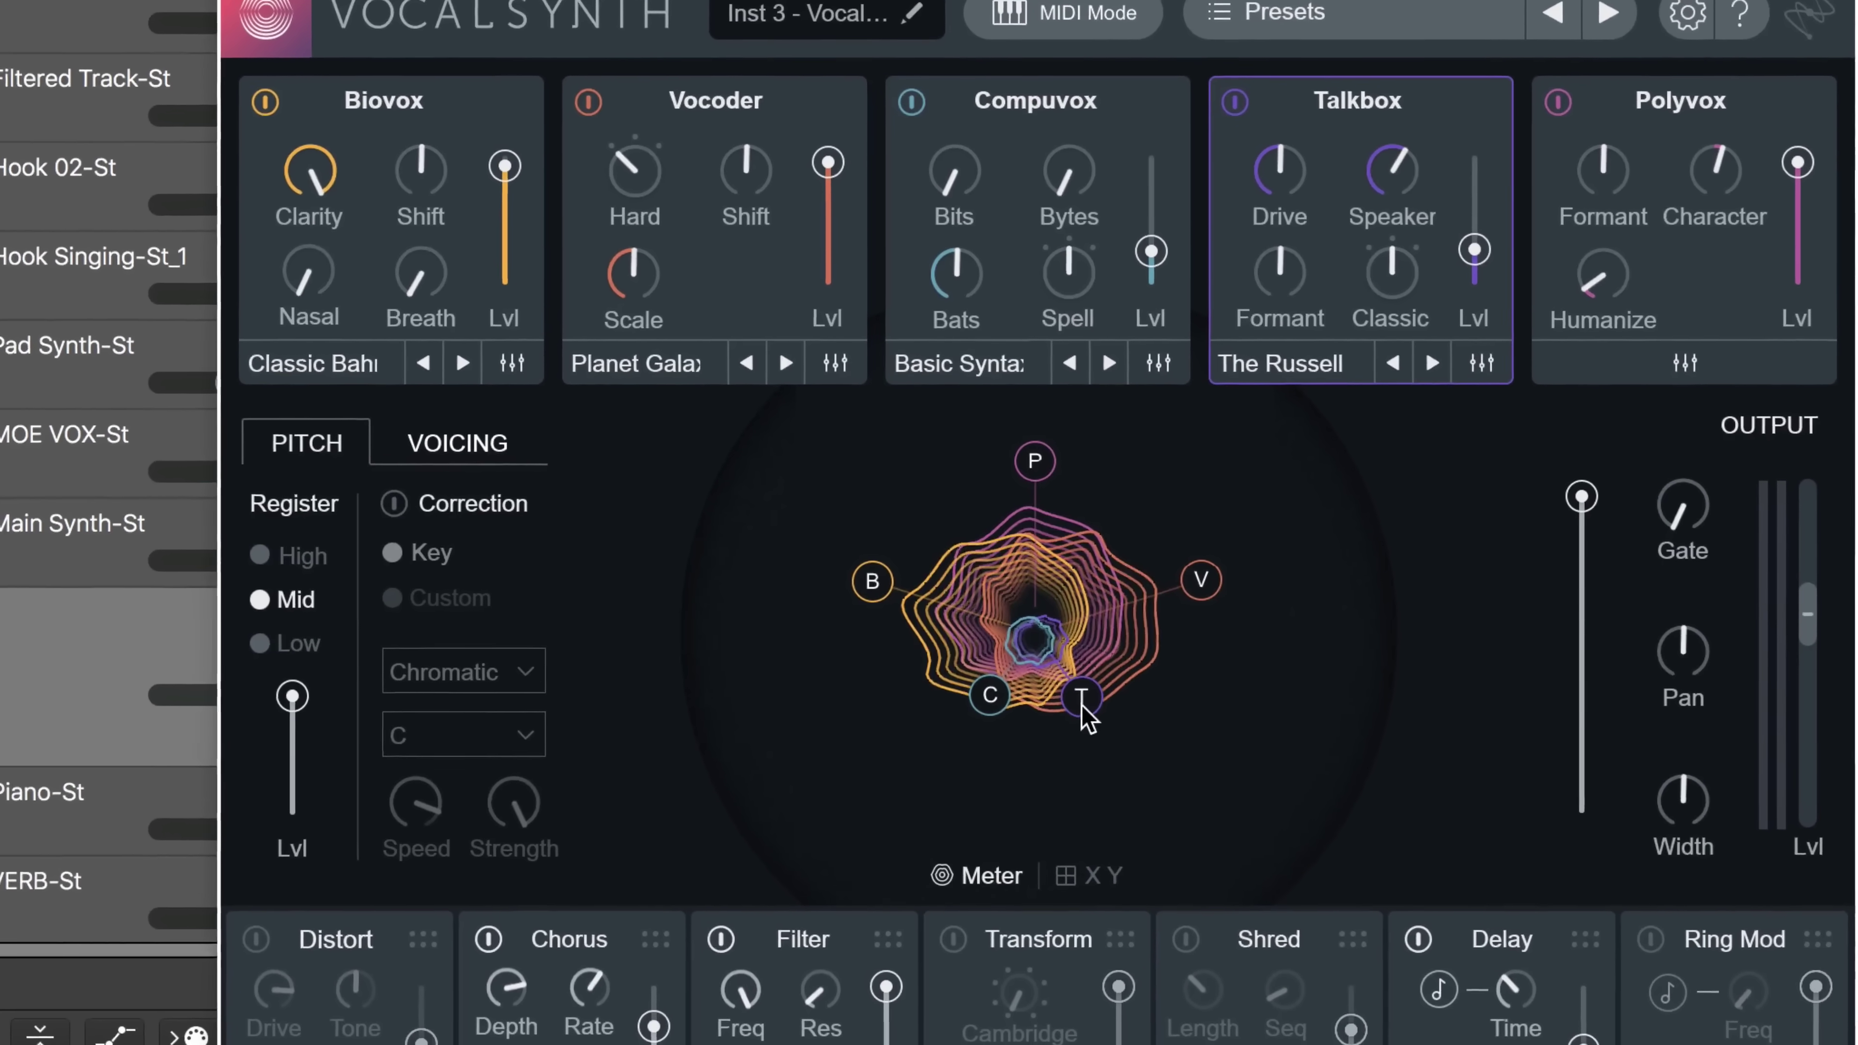
Balance the module levels in the central meter display, raising Talkbox and Compuvox to match the other modules.
left_click_drag(1088, 714, 1154, 804)
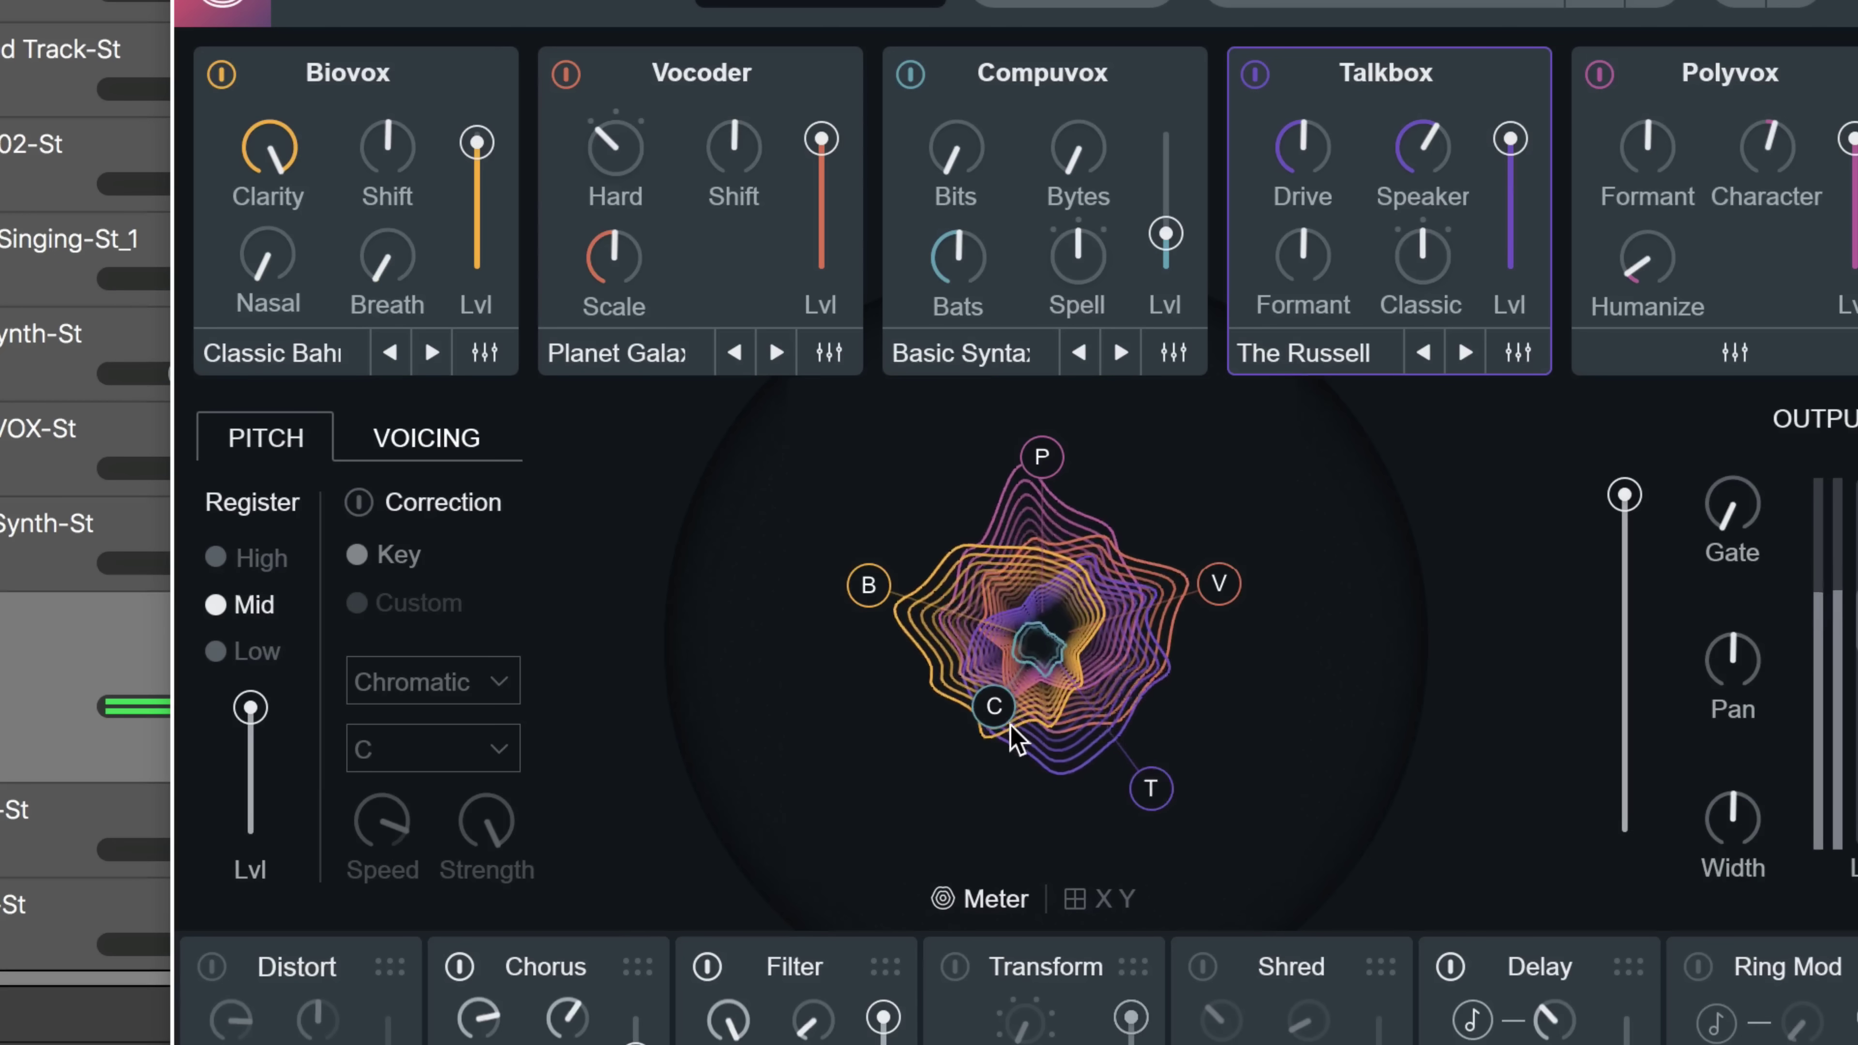
left_click_drag(994, 708, 934, 789)
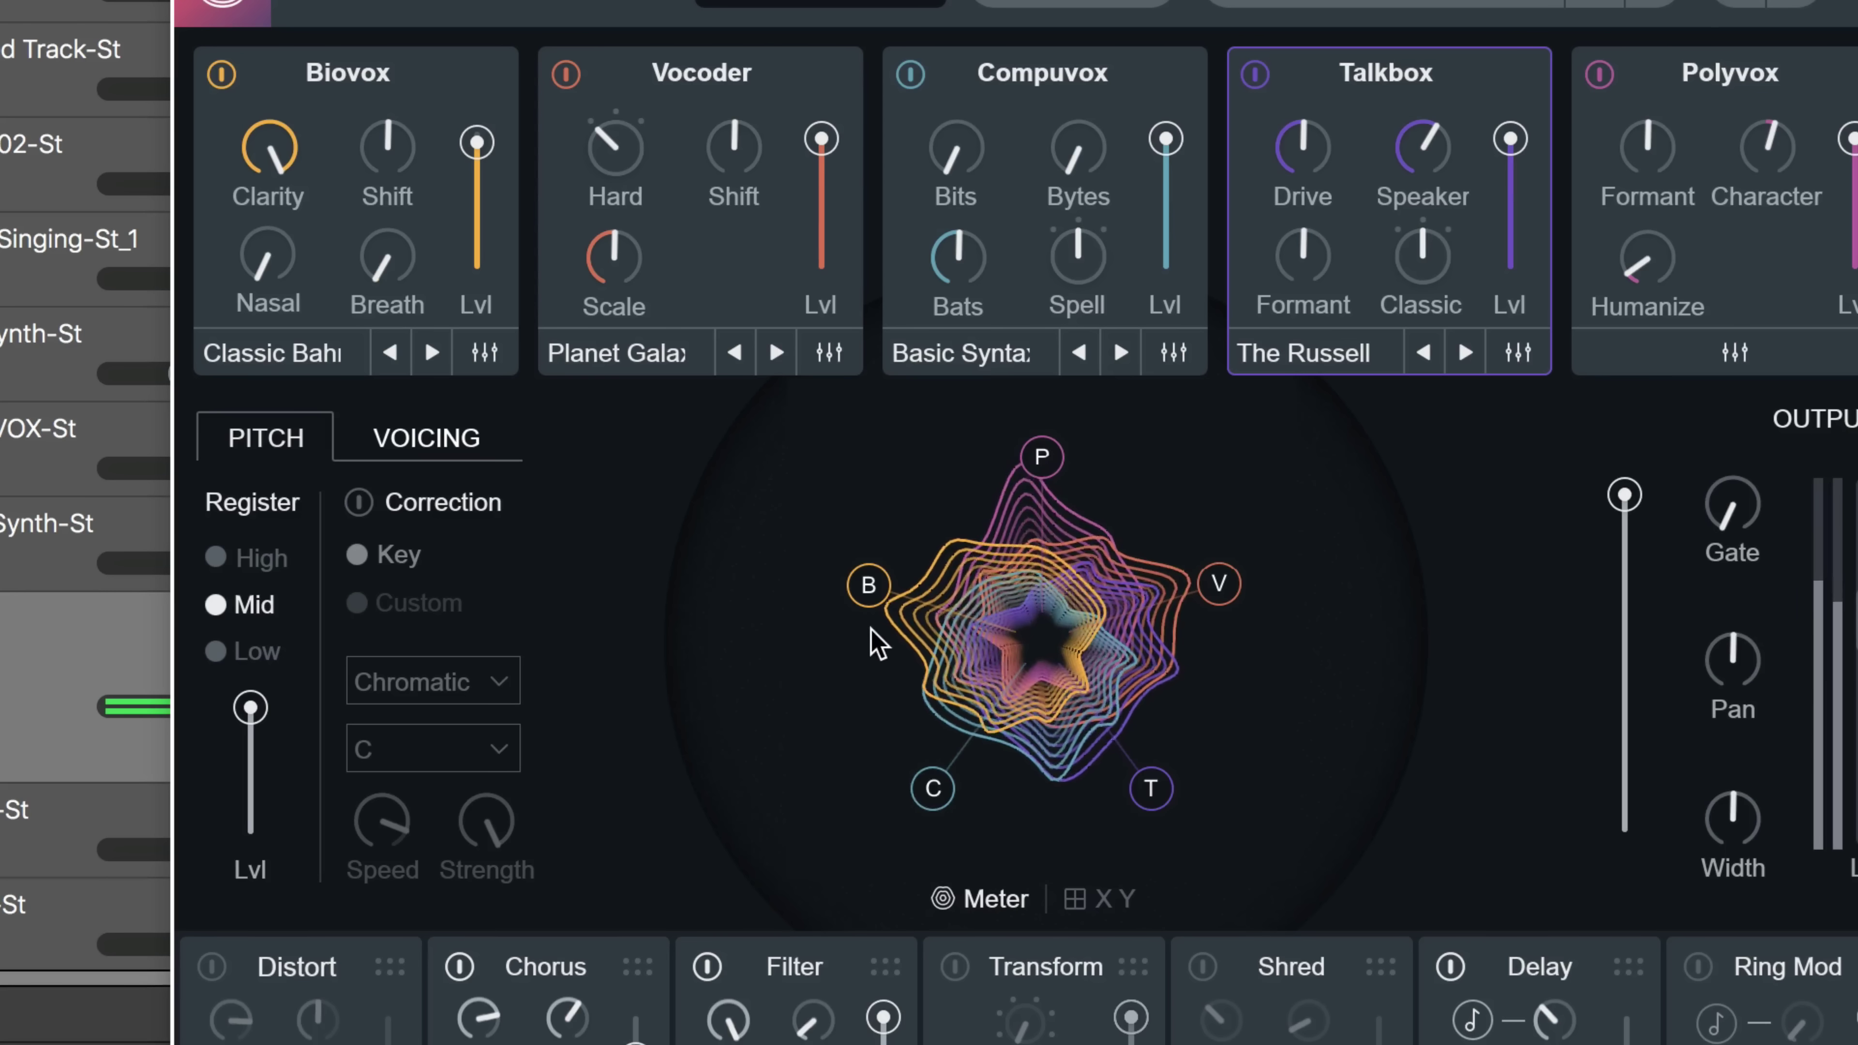
mouse_move(870, 593)
left_mouse_down()
mouse_move(962, 614)
mouse_move(865, 583)
left_mouse_up()
left_click_drag(1054, 498, 1043, 459)
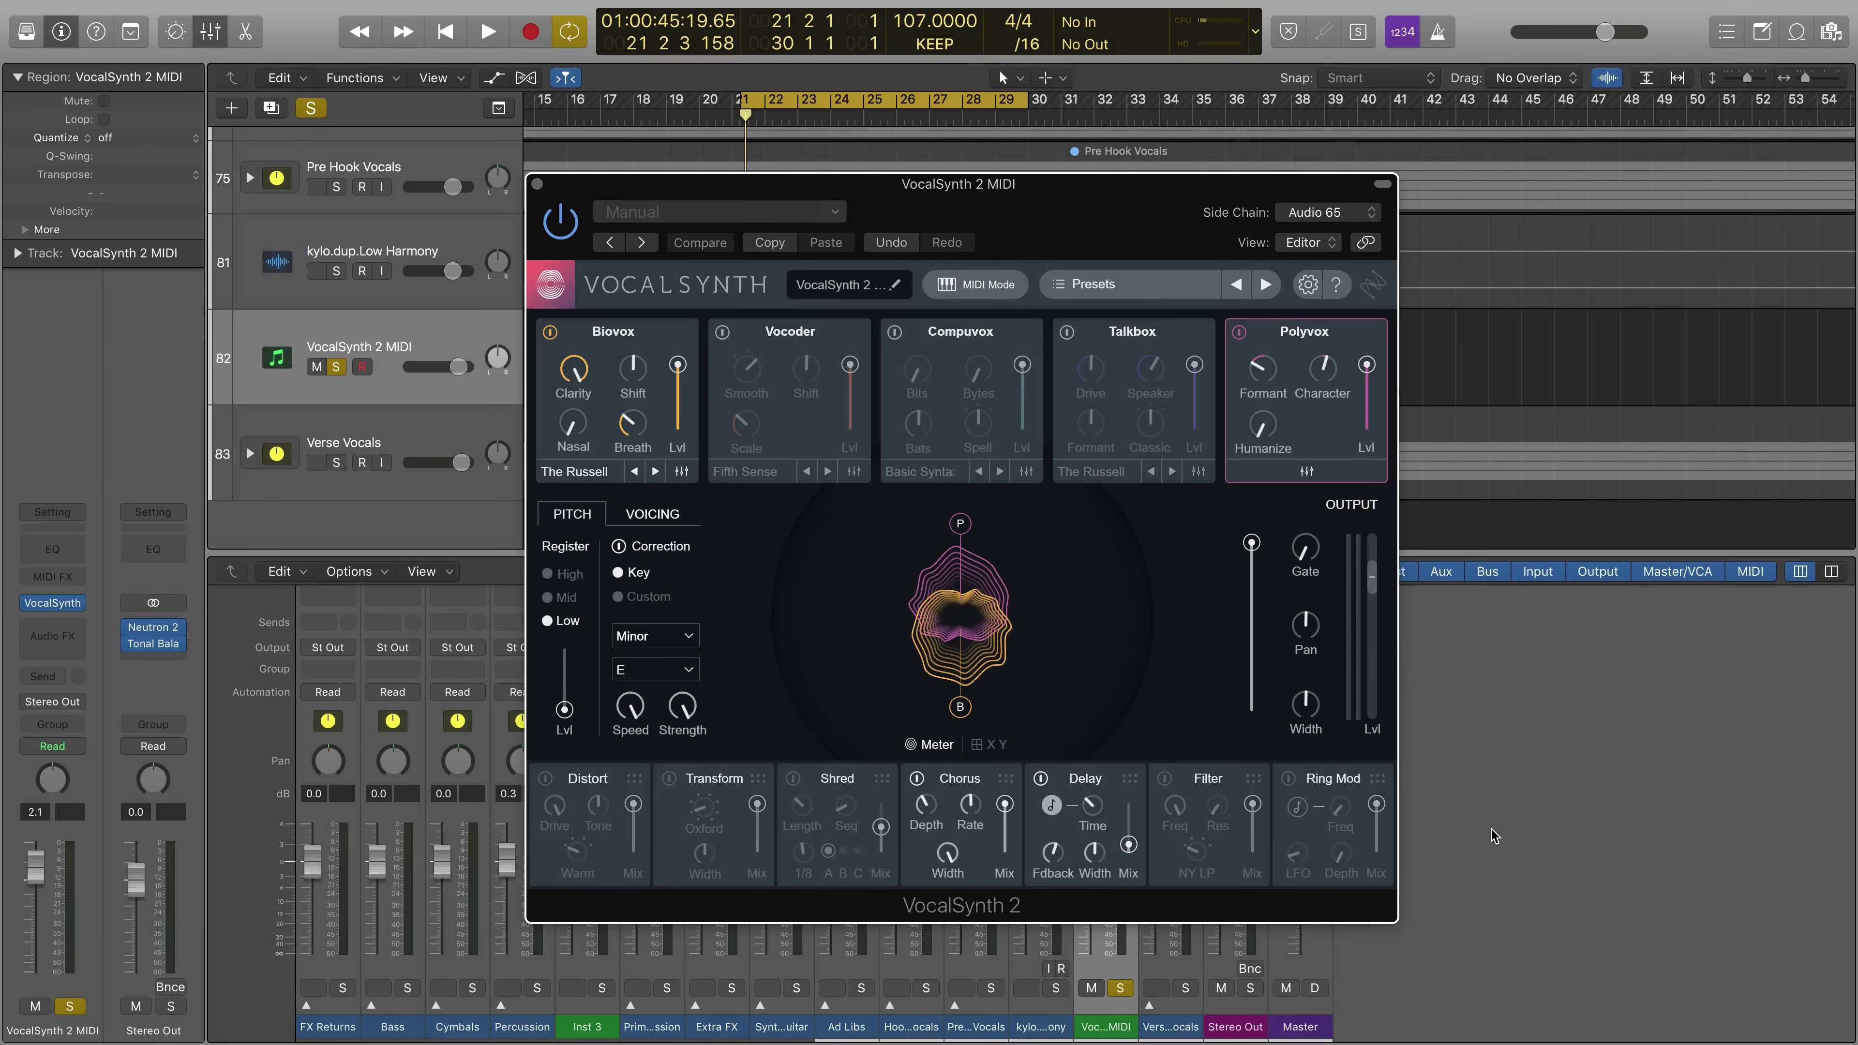
Play the soloed VocalSynth 2 MIDI track and adjust Biovox's Nasal, Breath and Shift controls, with Shift at -14.
key("space")
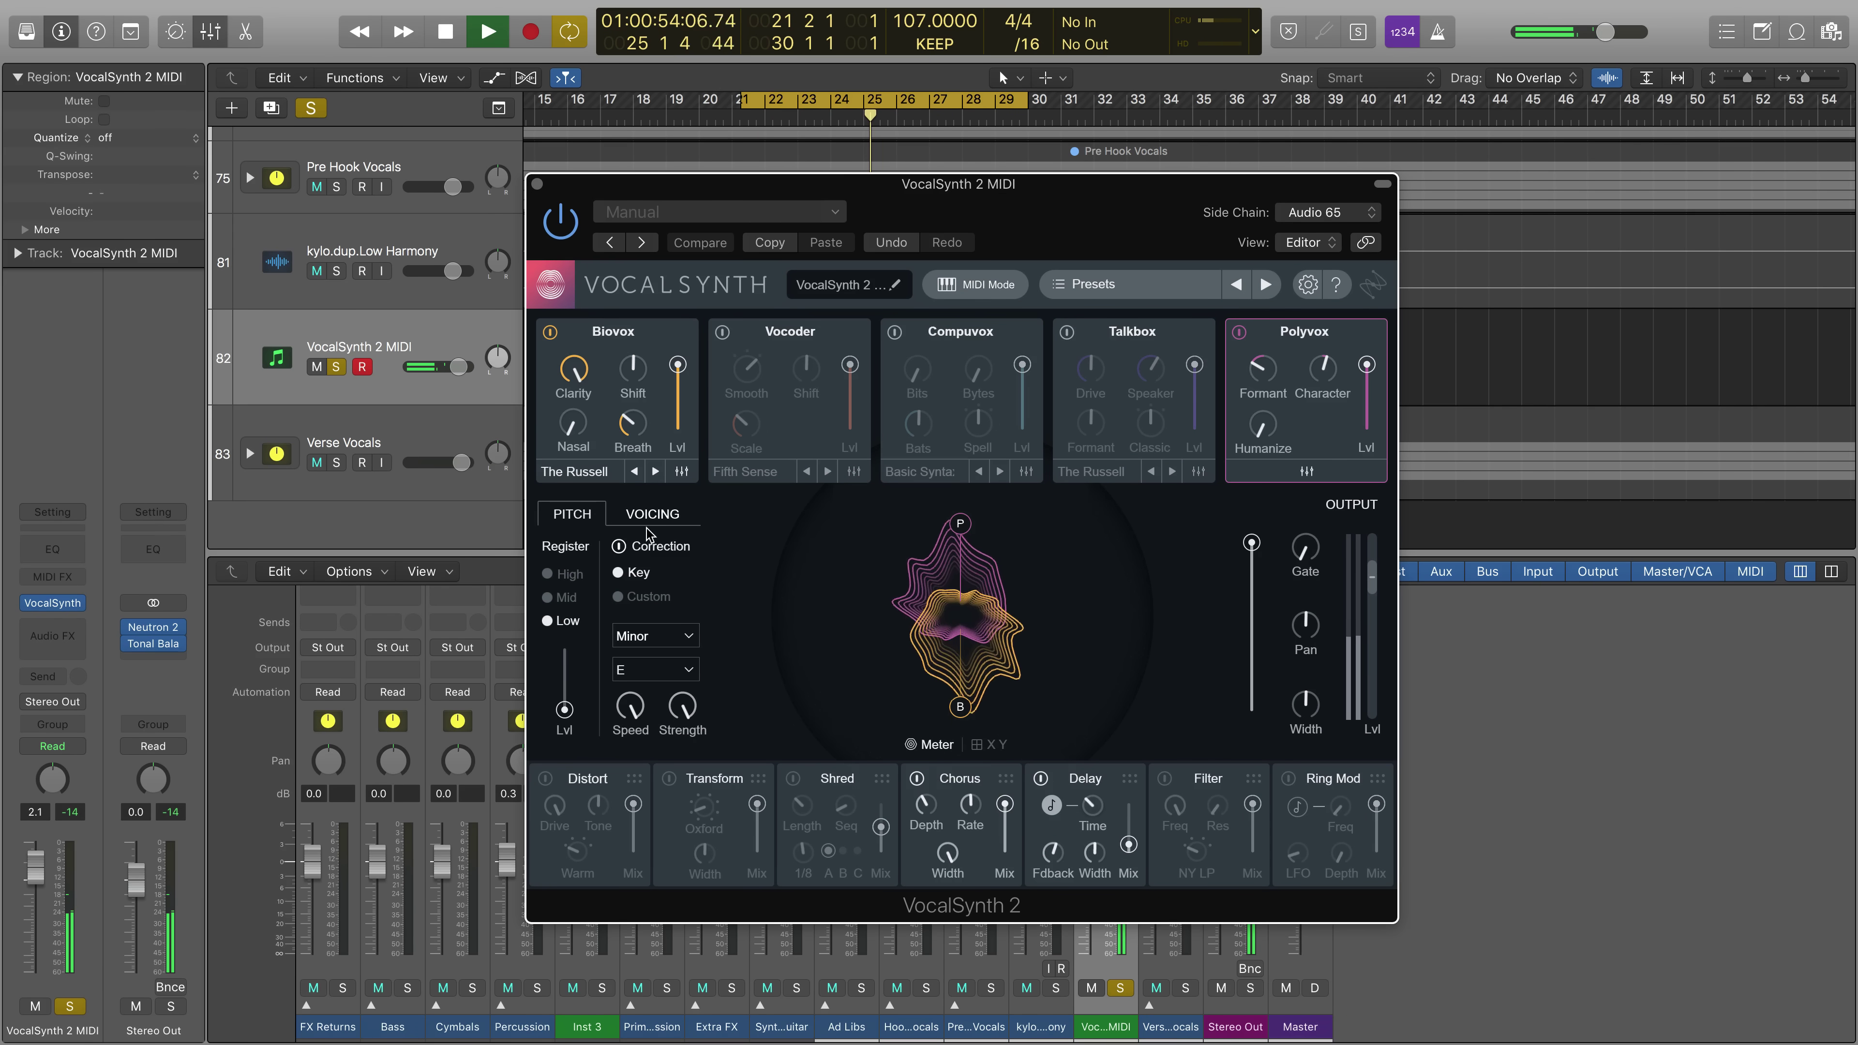
left_click(573, 423)
left_click_drag(573, 422, 557, 483)
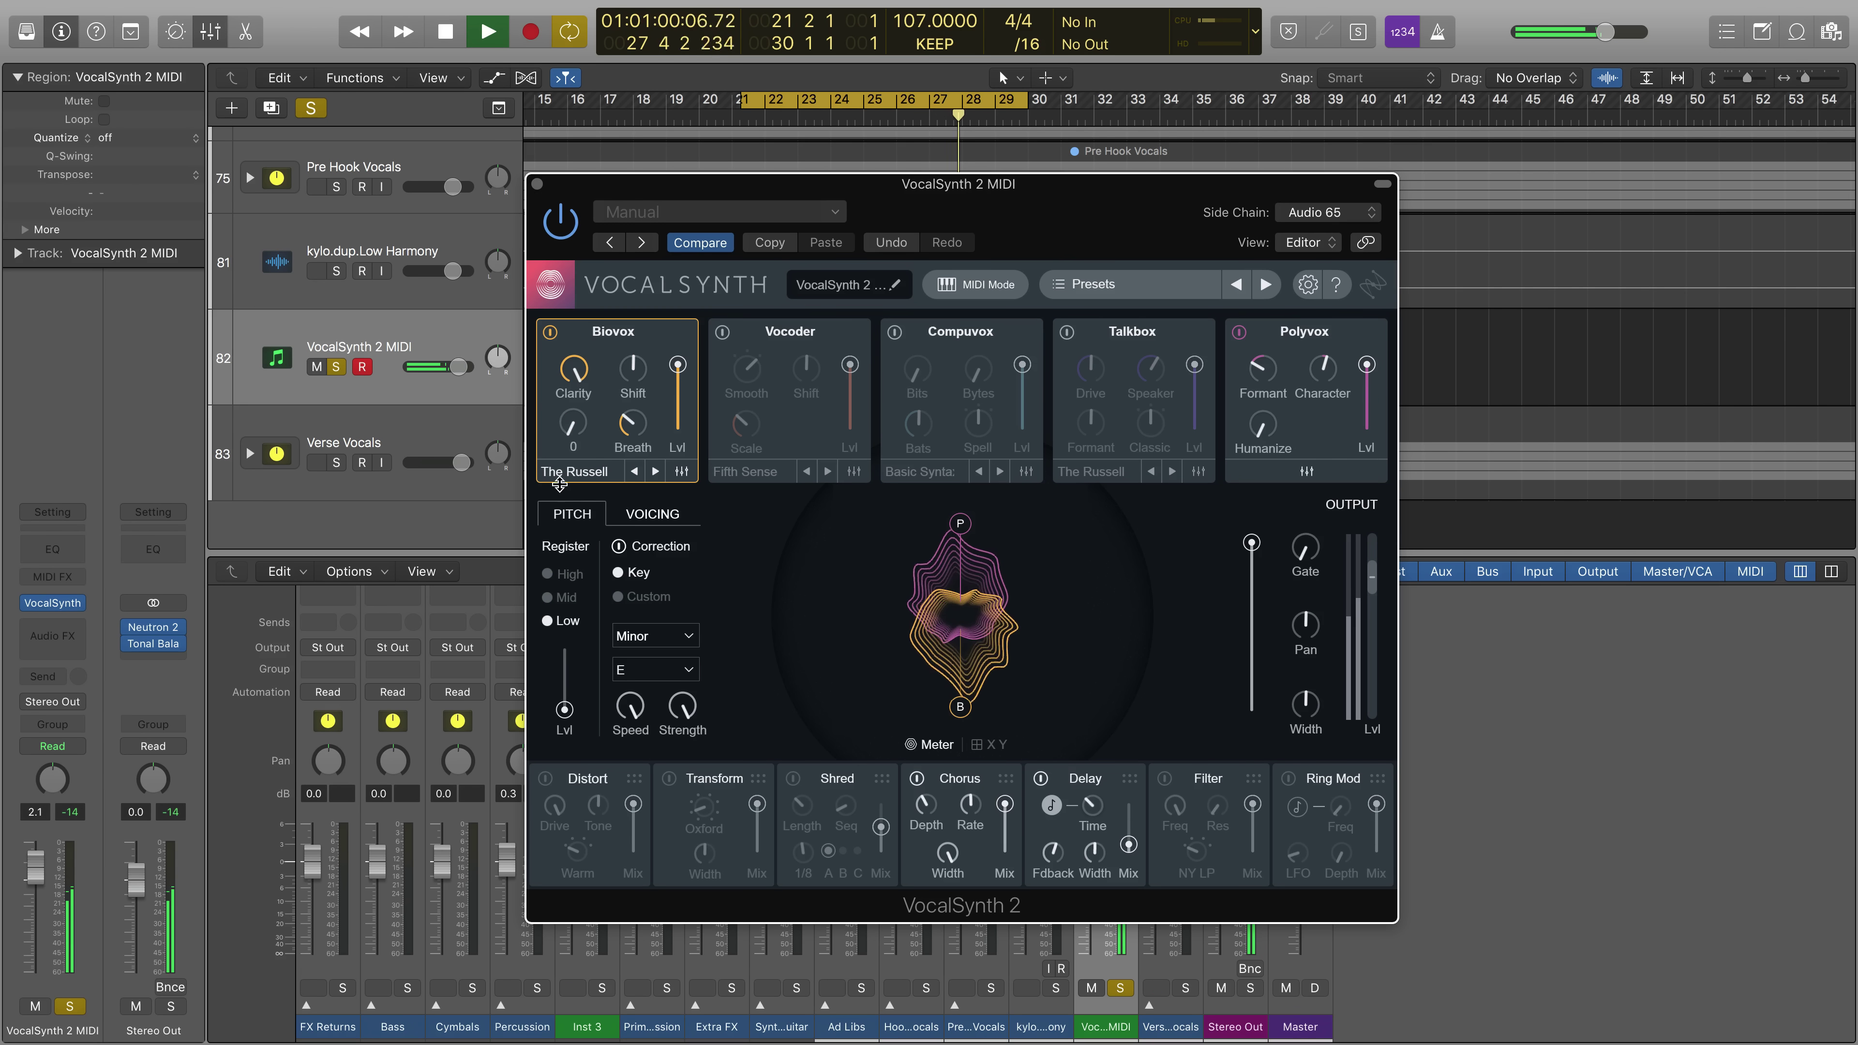
left_click_drag(628, 423, 593, 405)
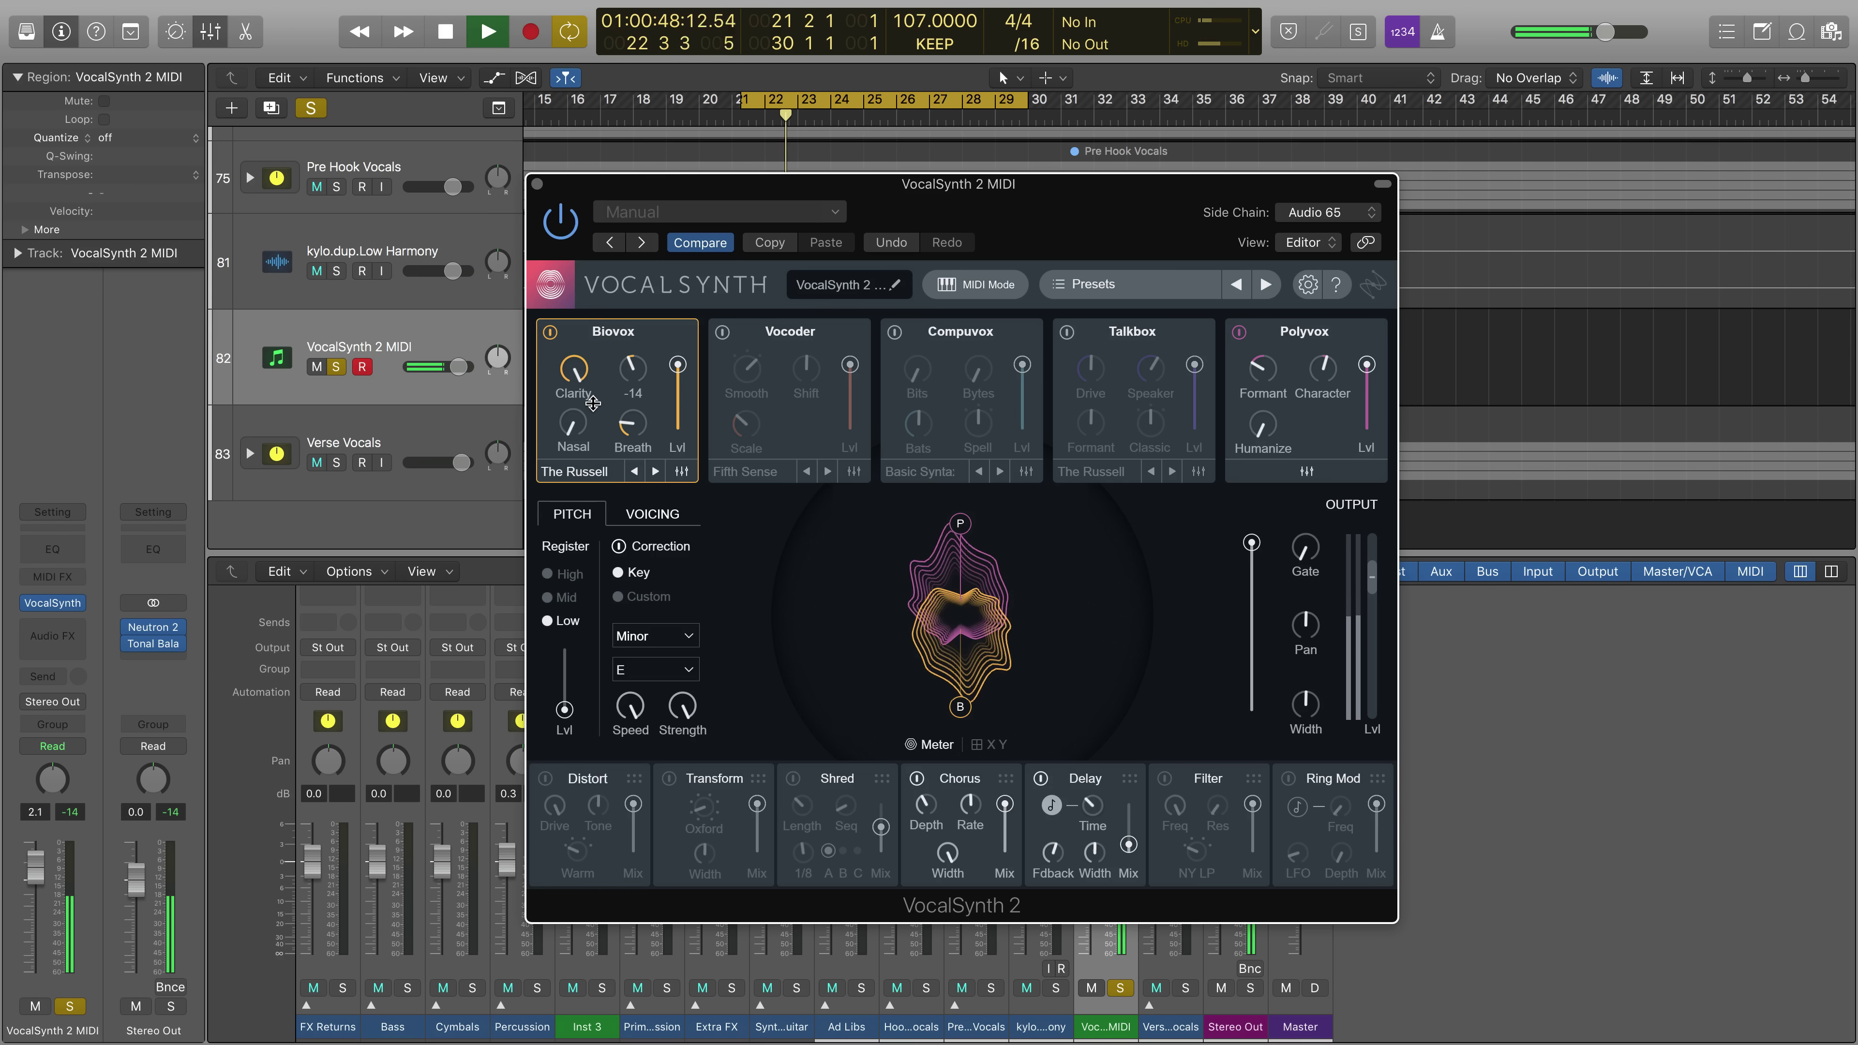
Replay the soloed loop while raising Biovox's Clarity from its minimum.
key("space")
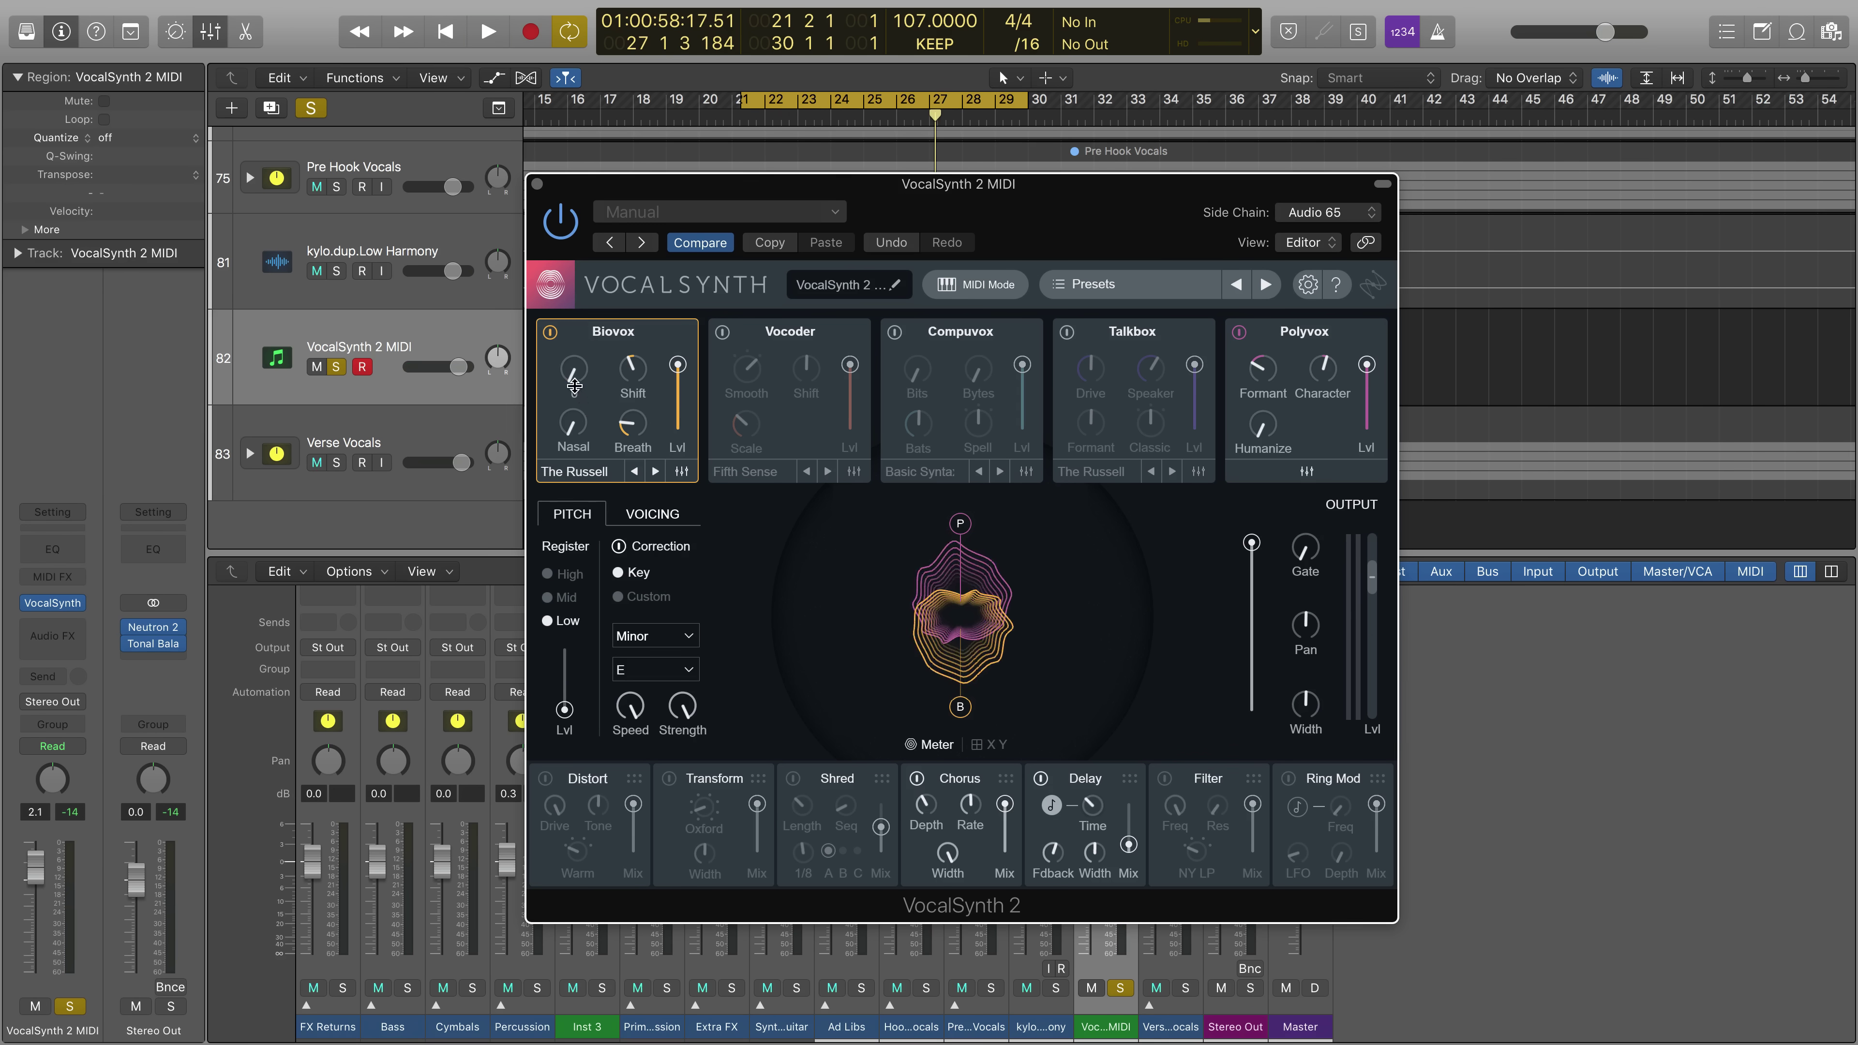
key("space")
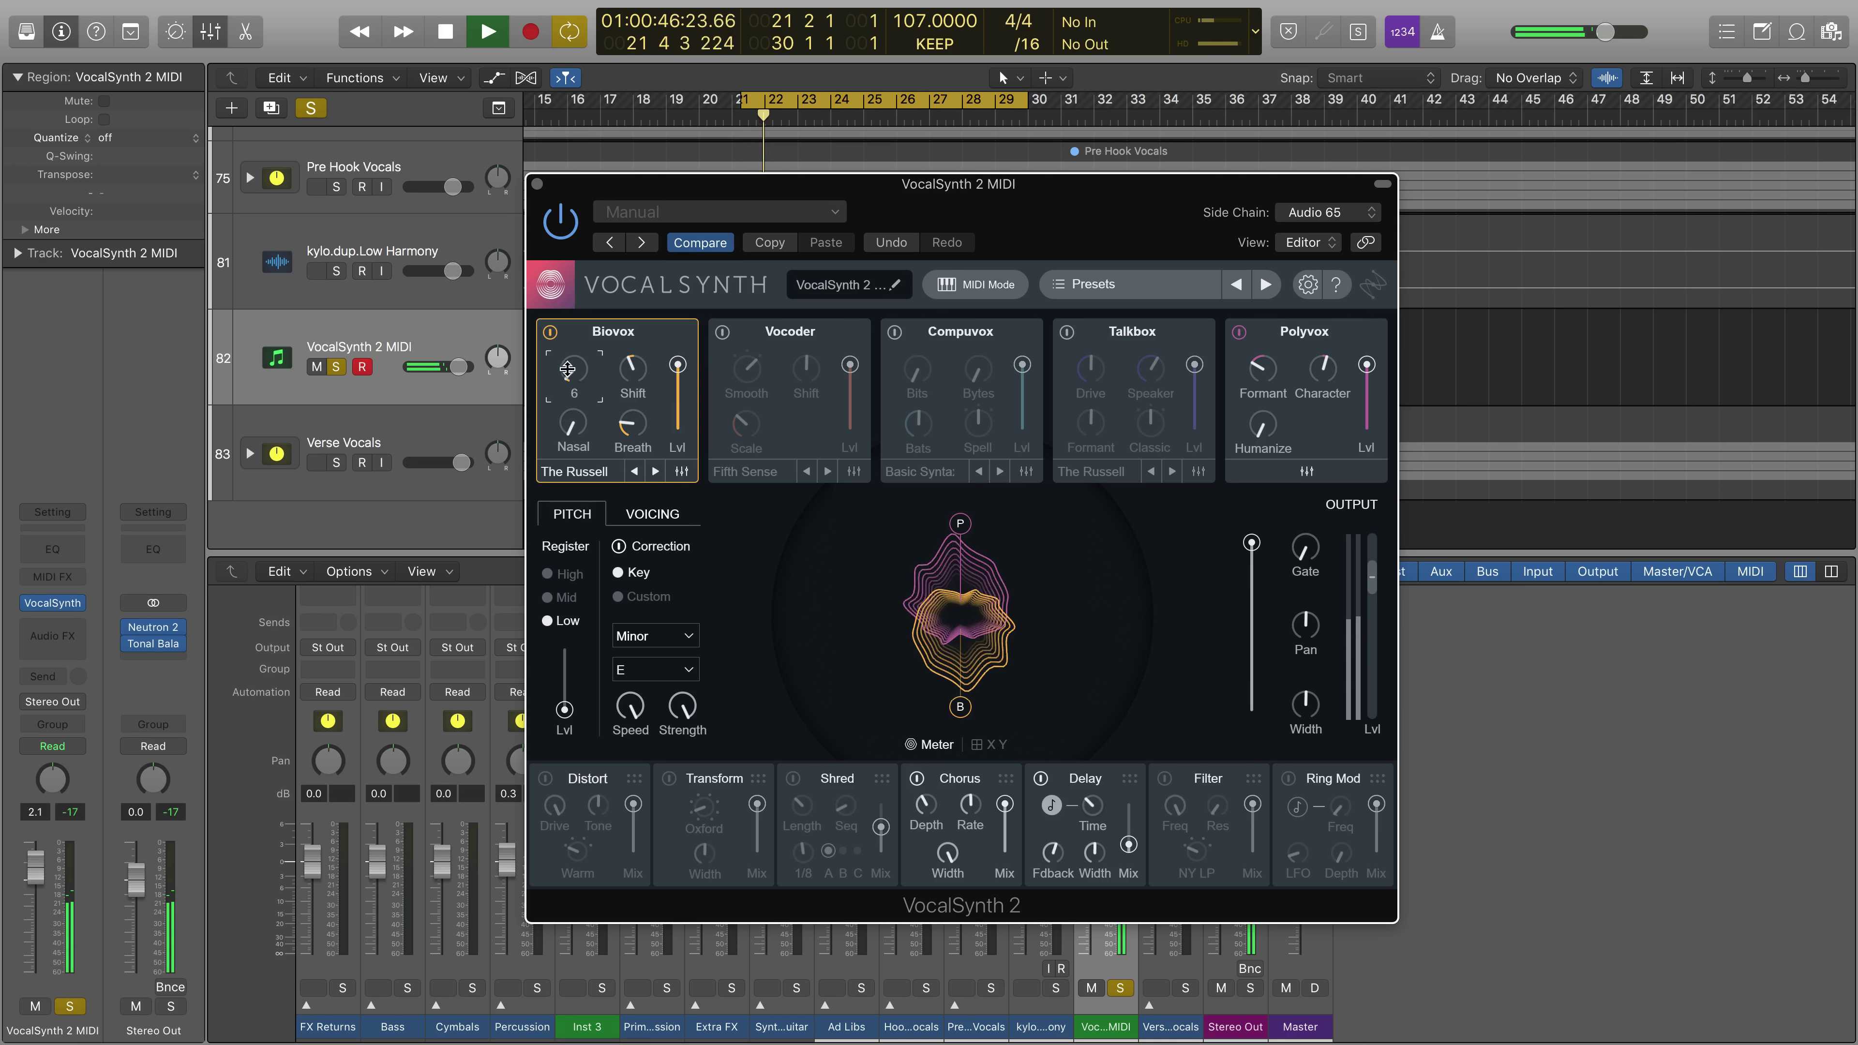
left_click_drag(568, 369, 530, 139)
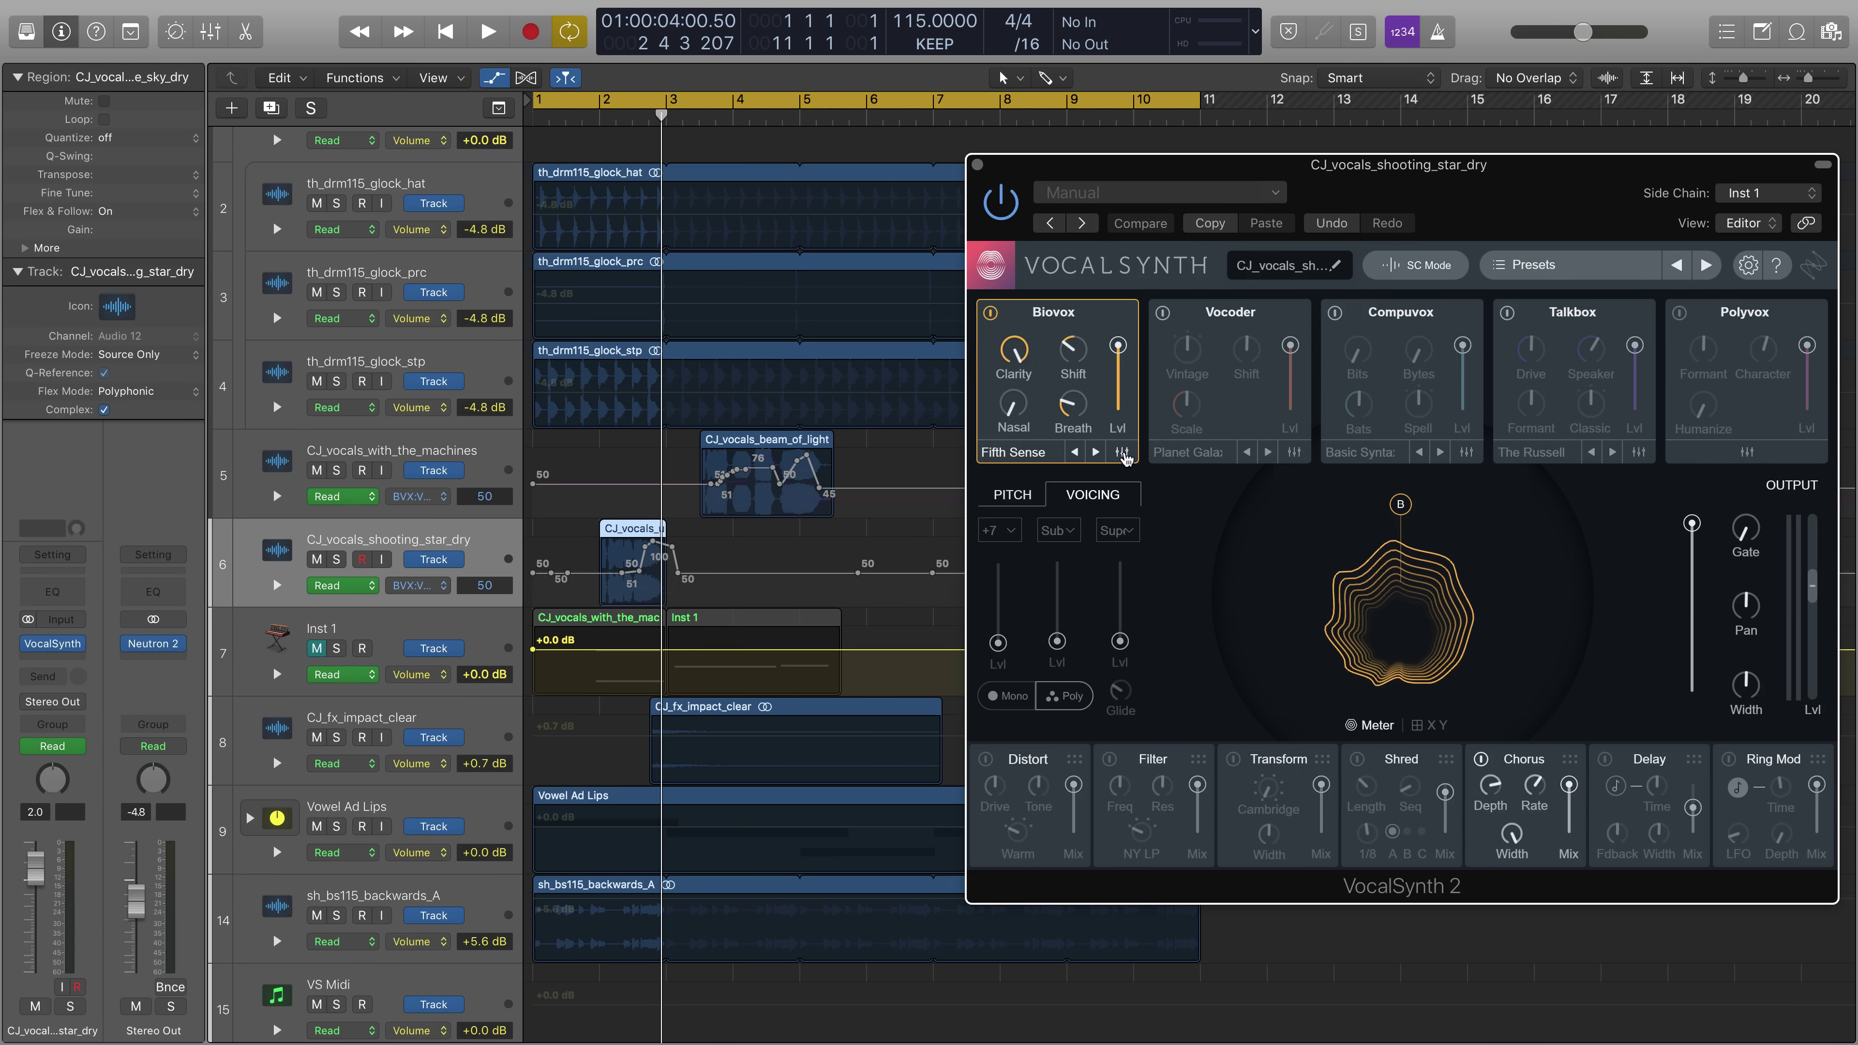
Open the Biovox vowel settings for CJ_vocals_shooting_star_dry and play the phrase to observe the vowel movement.
left_click(1123, 453)
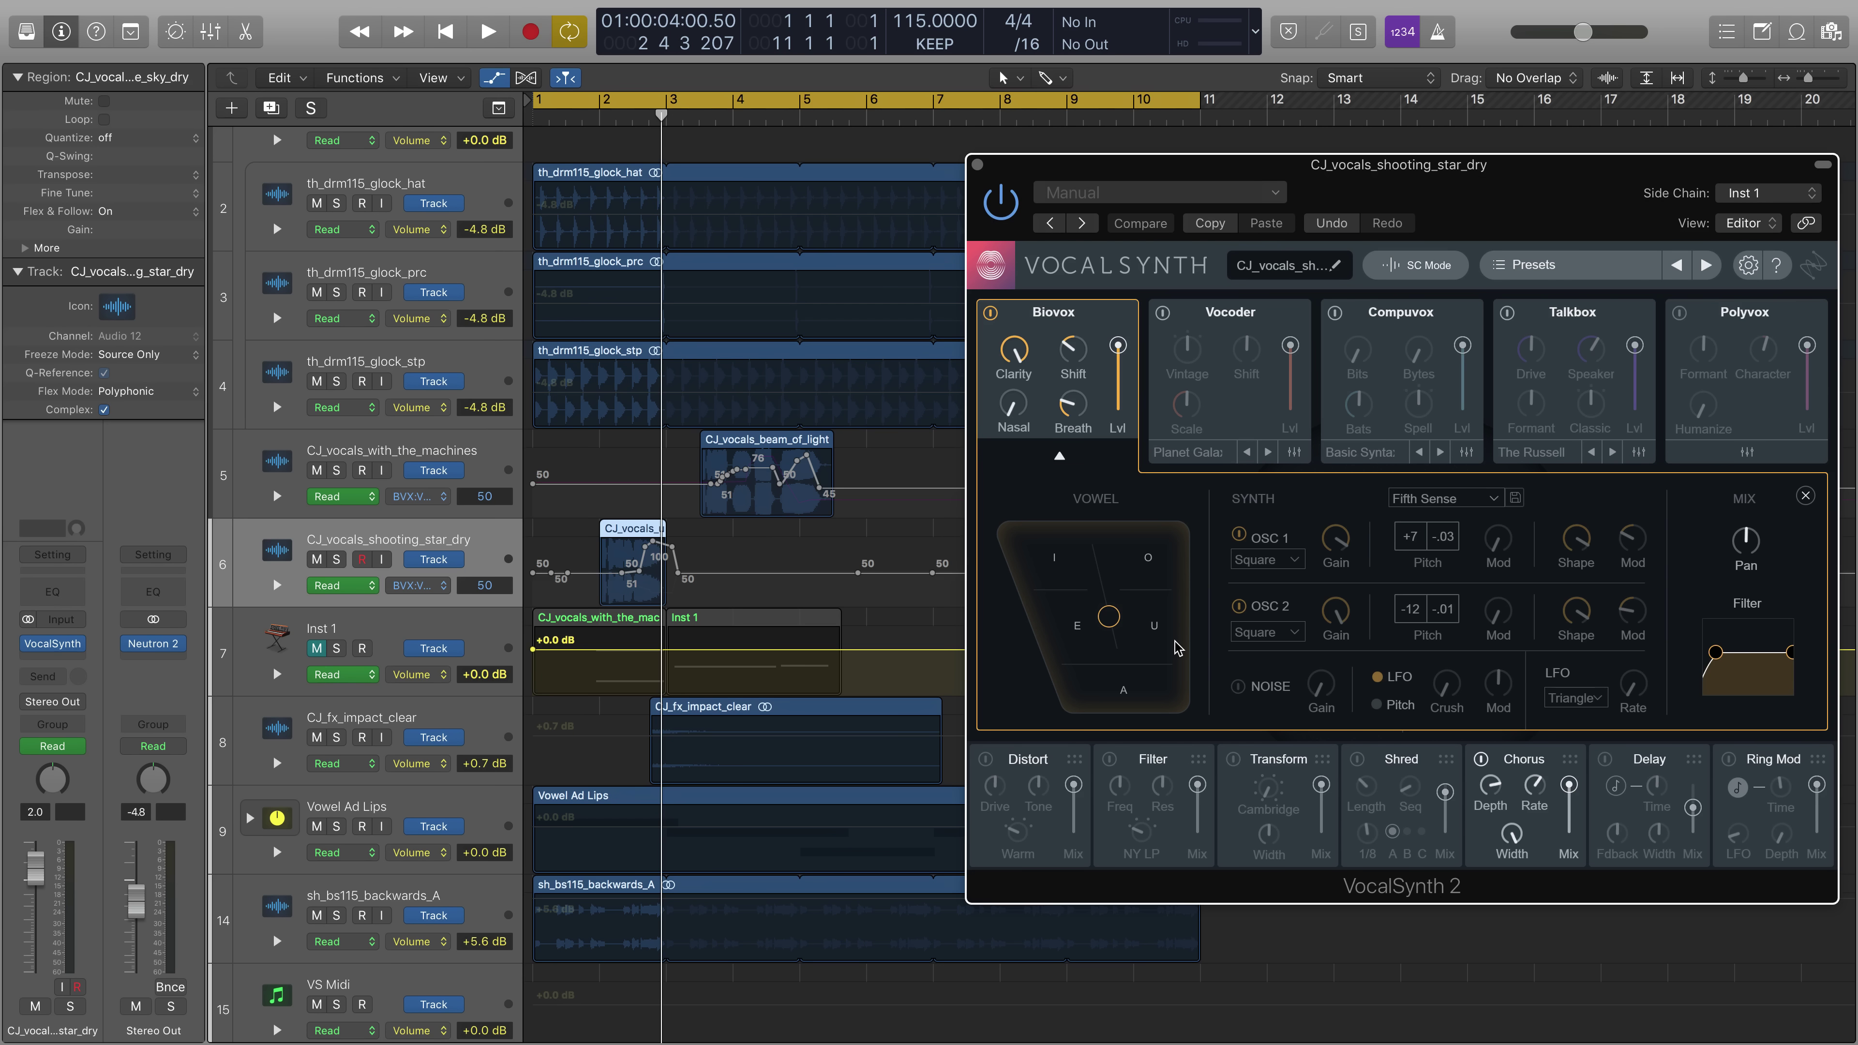
key("space")
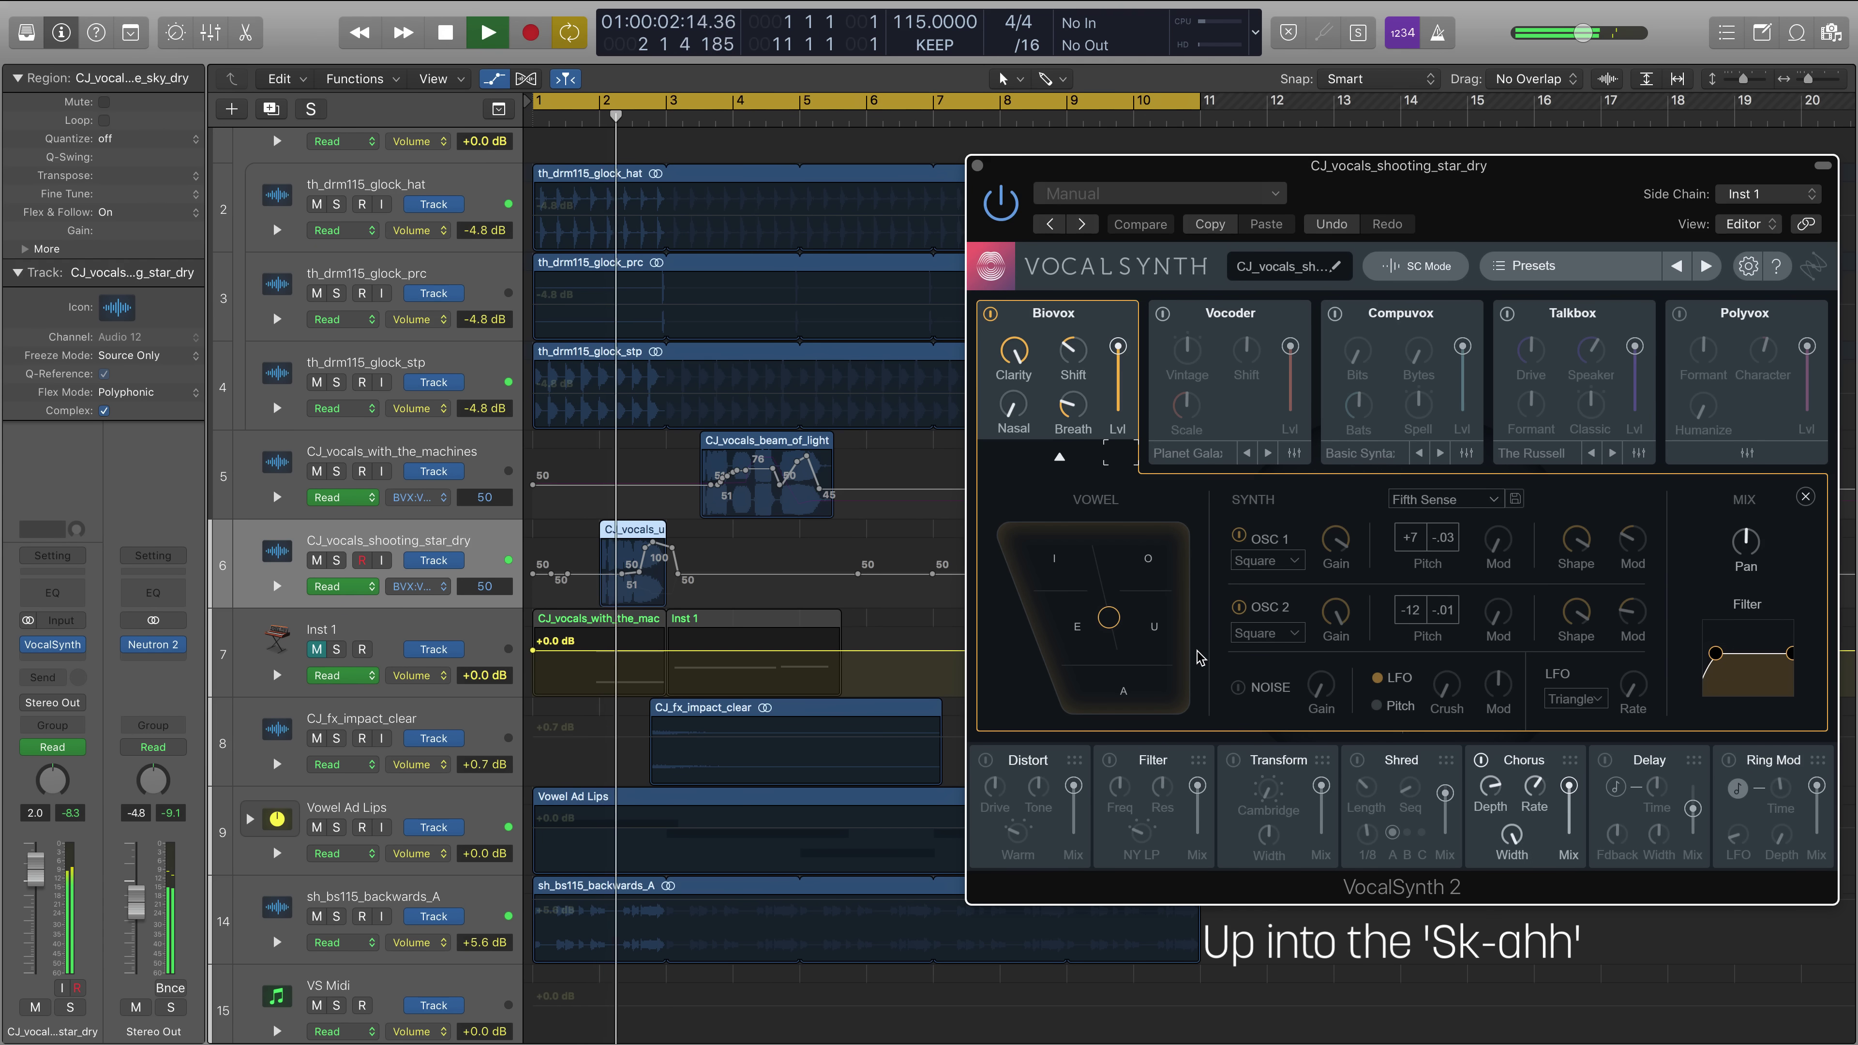
key("space")
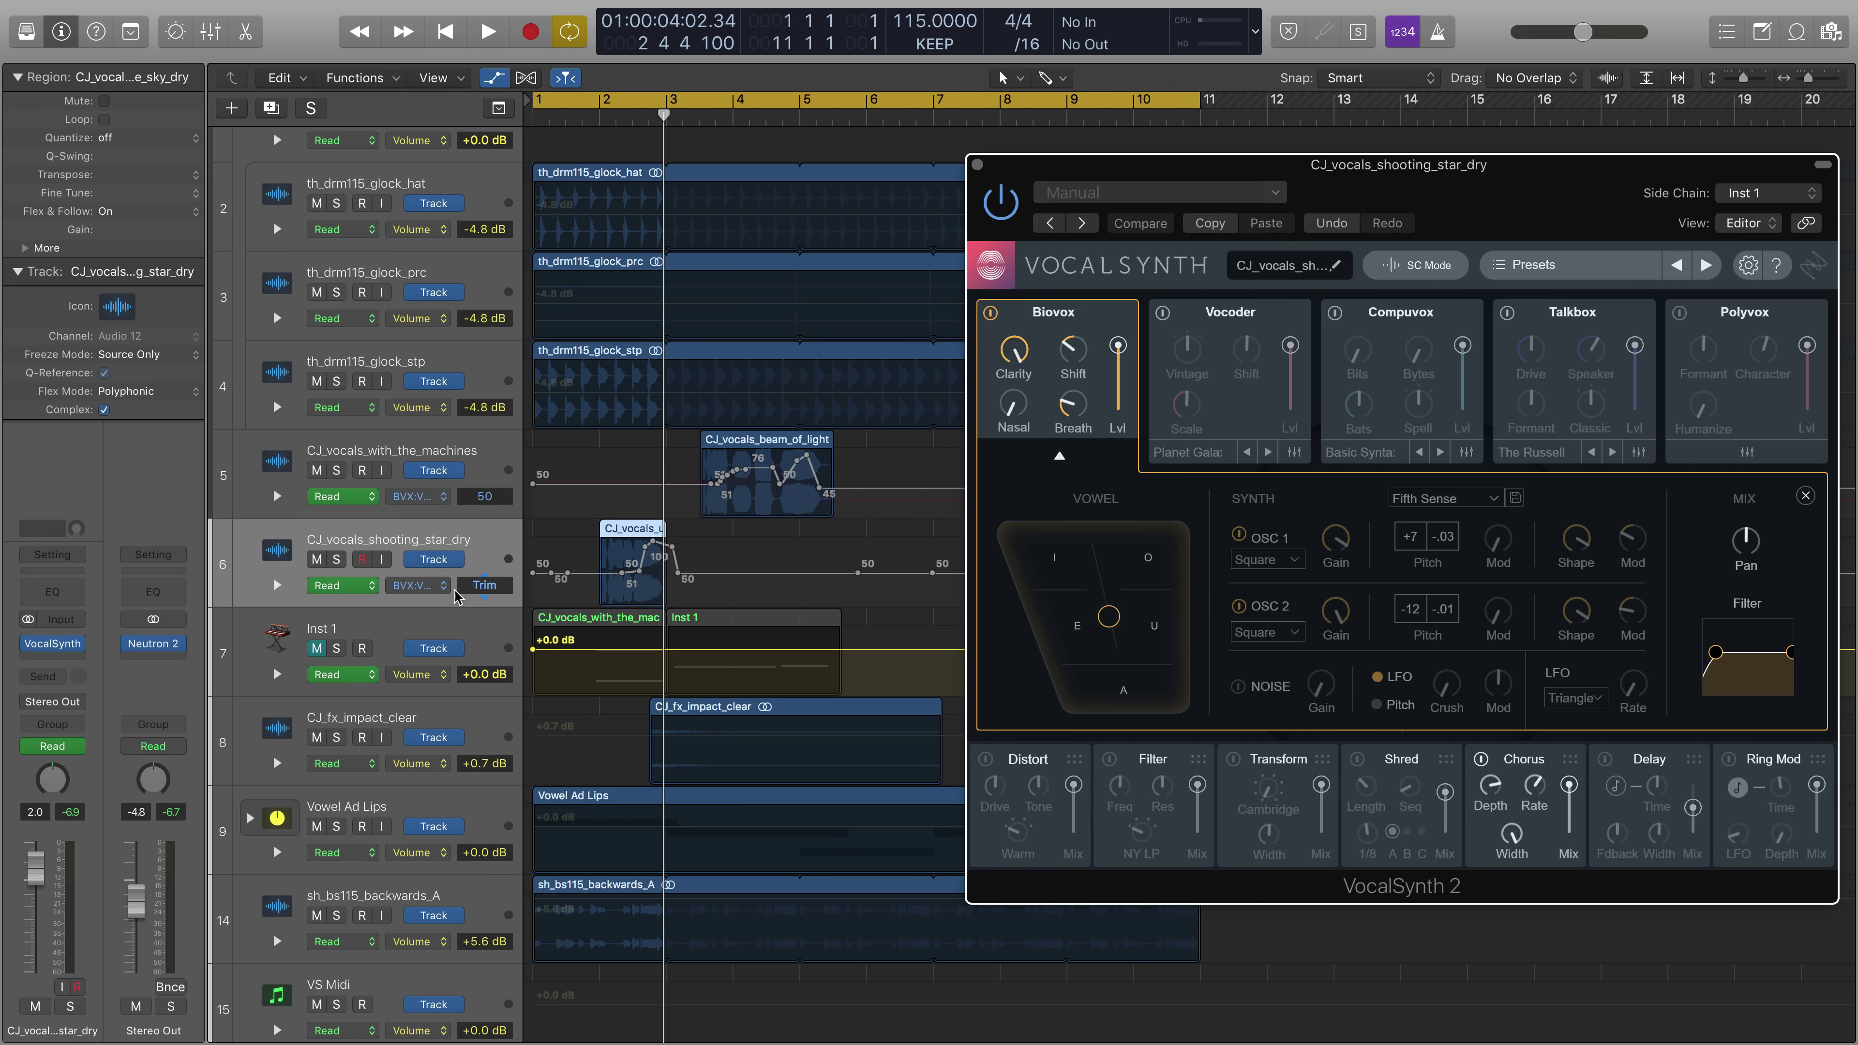
Display the BVX: Vowel Y automation on the CJ_vocals_shooting_star_dry track and play it.
left_click(432, 586)
left_click(434, 584)
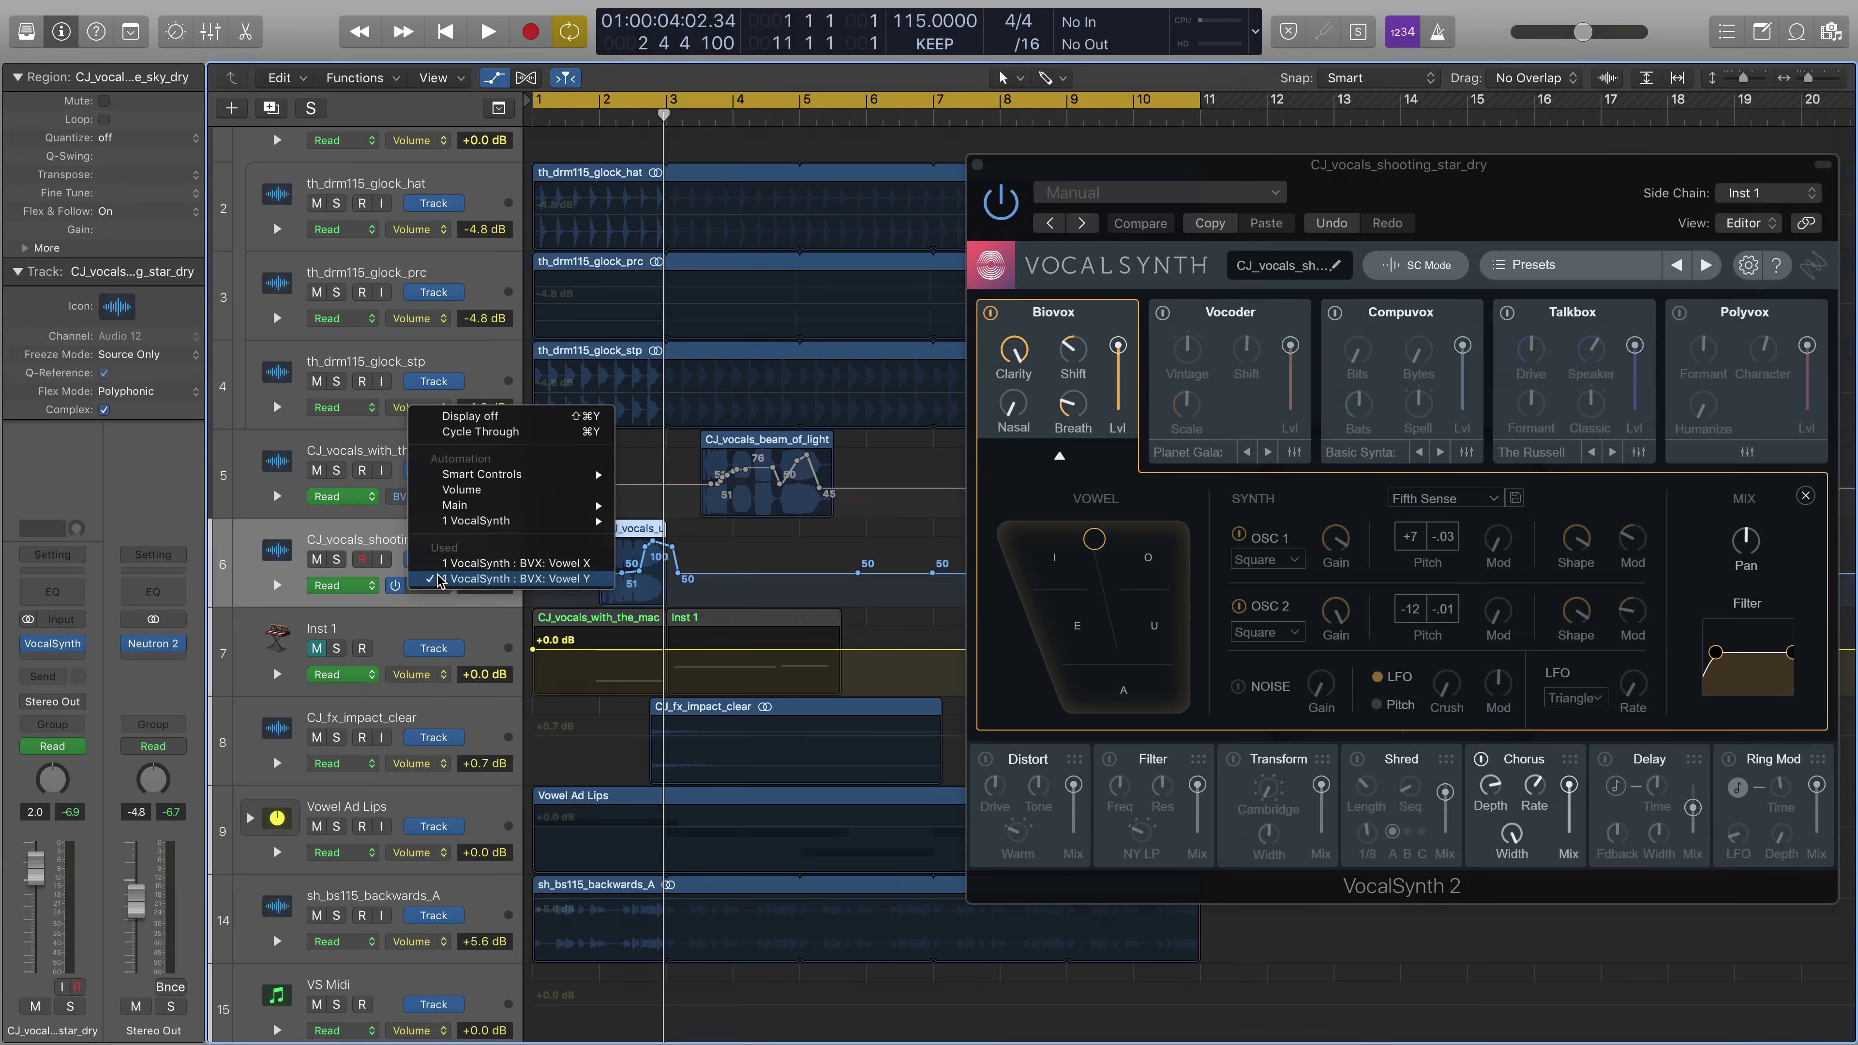
left_click(445, 581)
key("space")
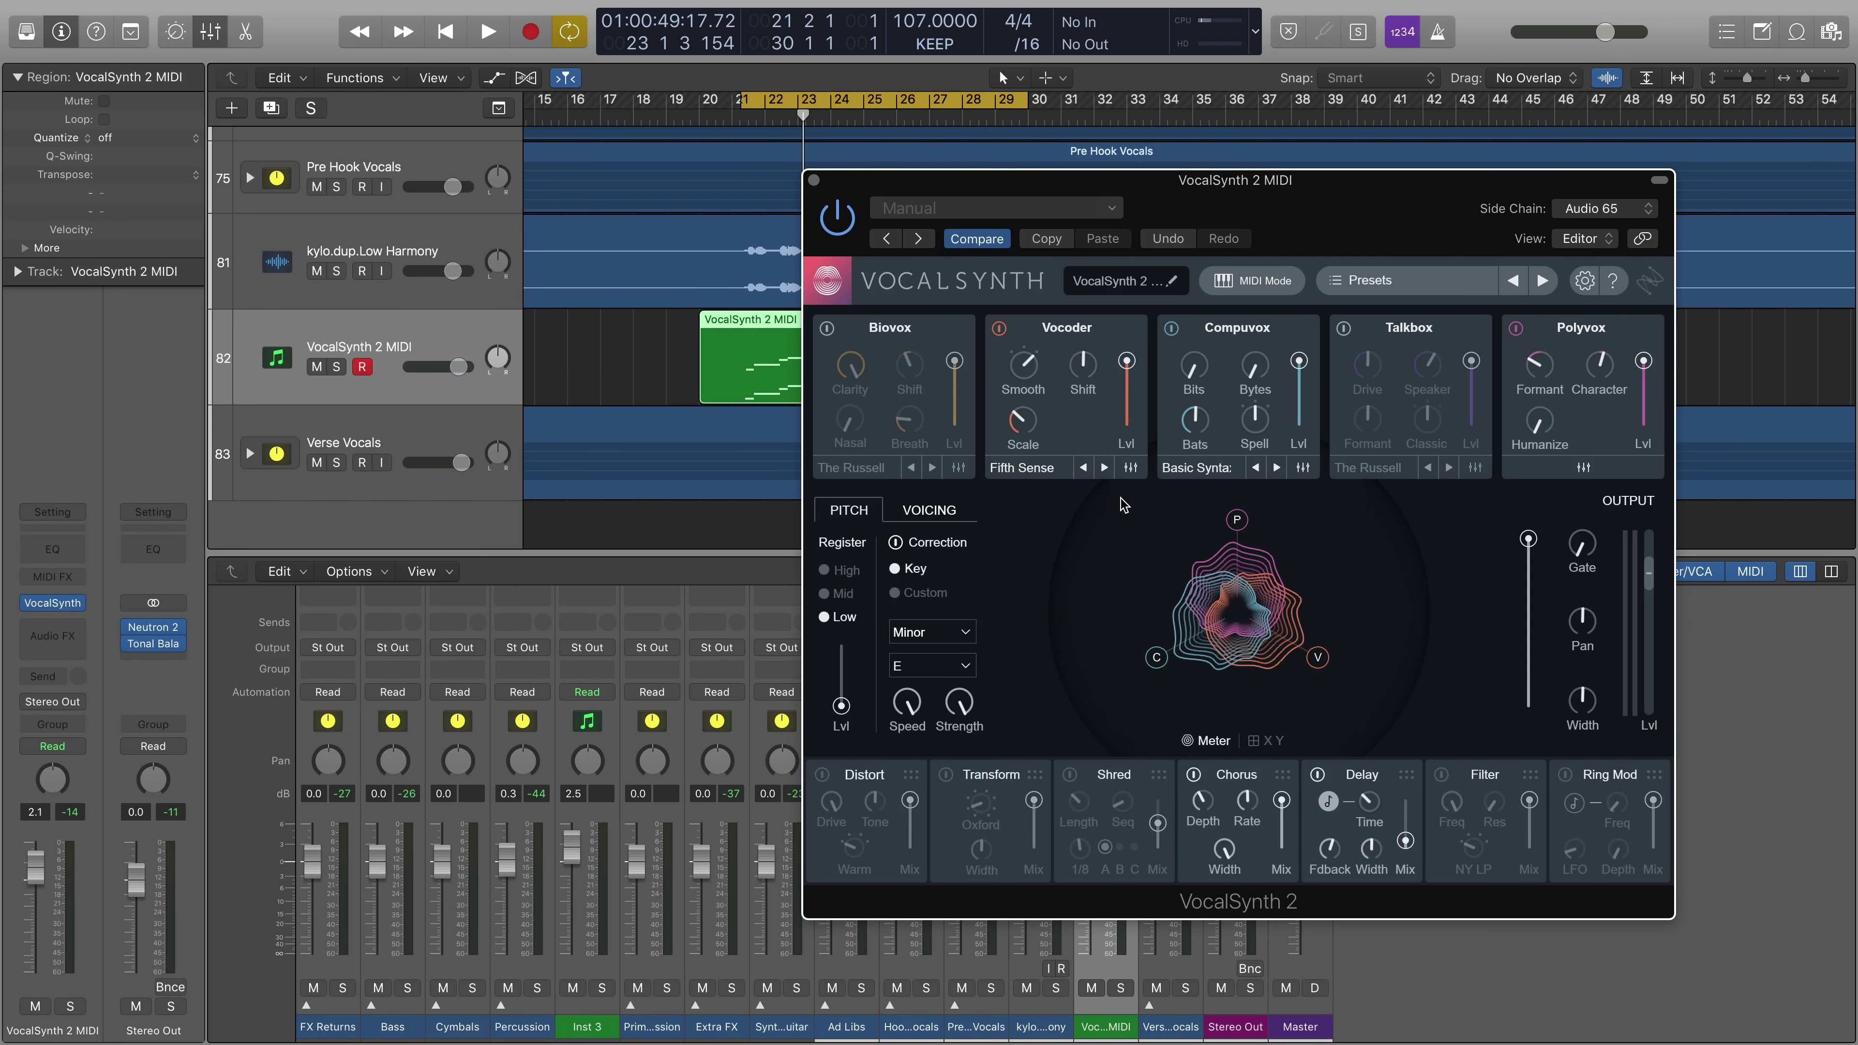
Play the full mix and switch Biovox on and off to compare, leaving it enabled.
key("space")
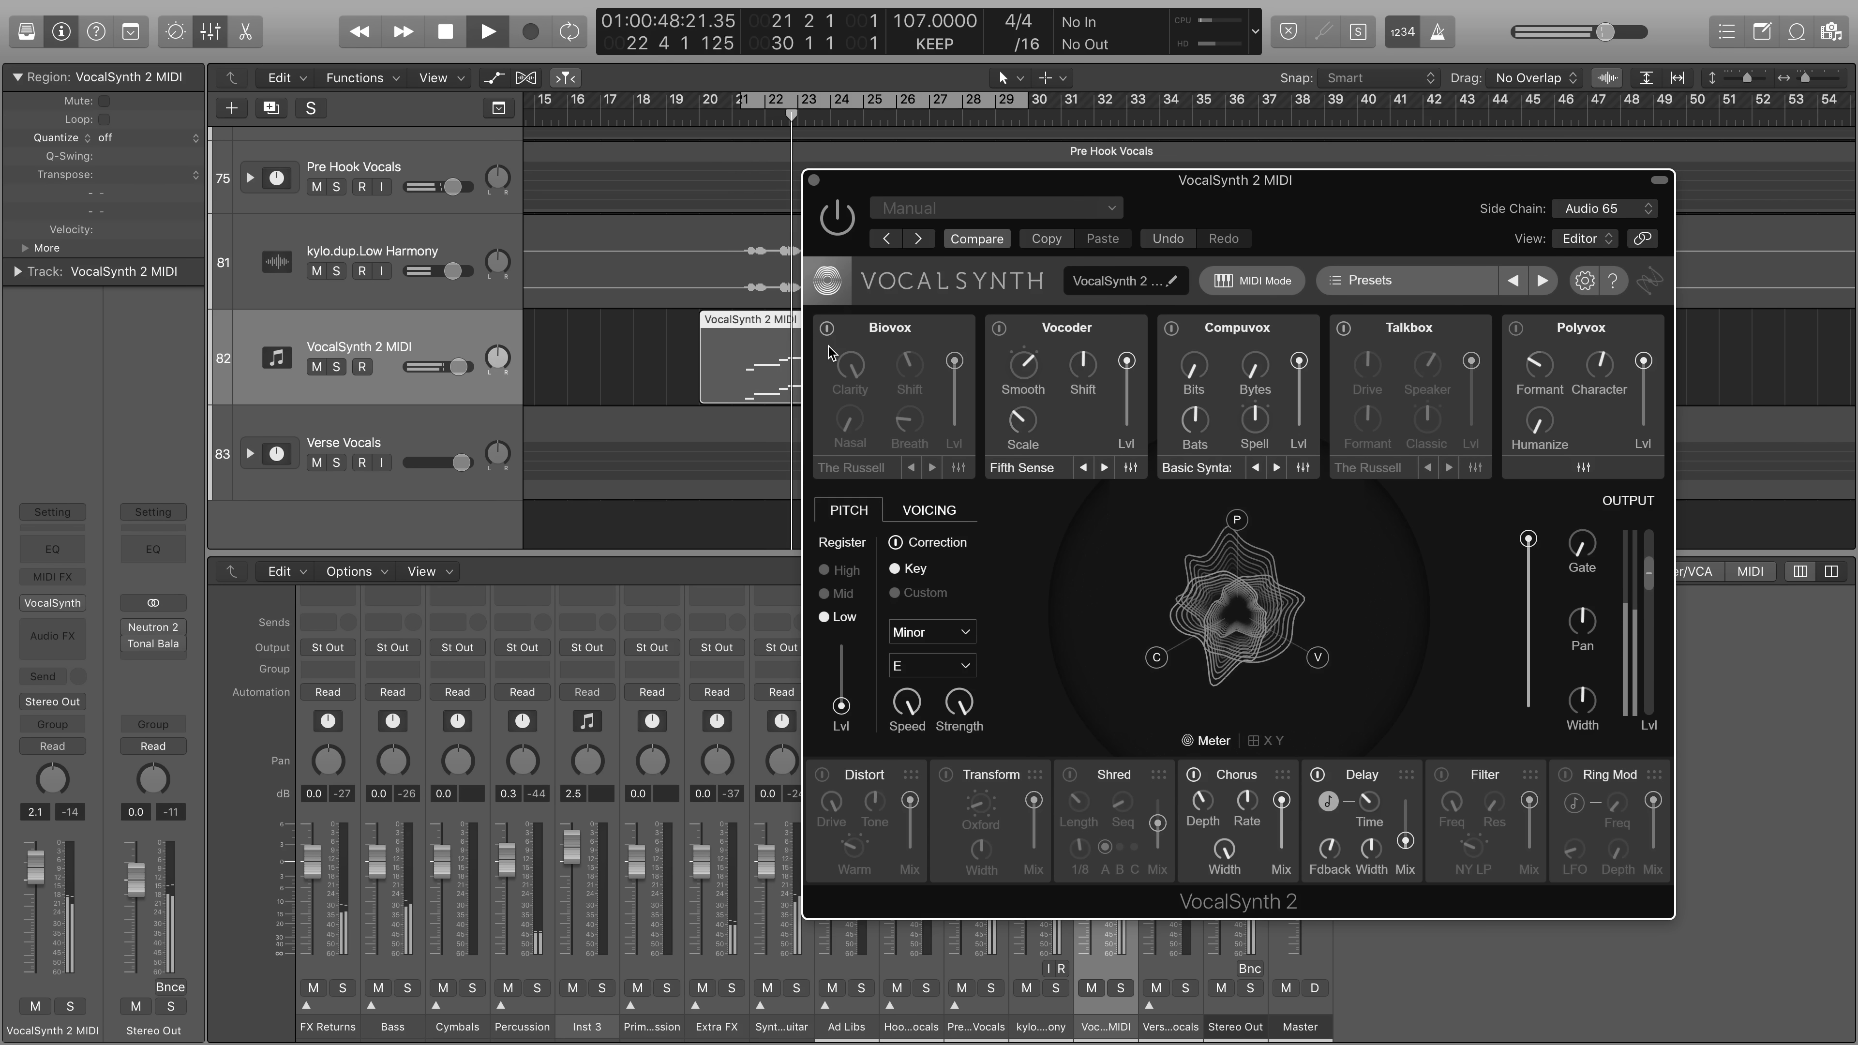
left_click(827, 328)
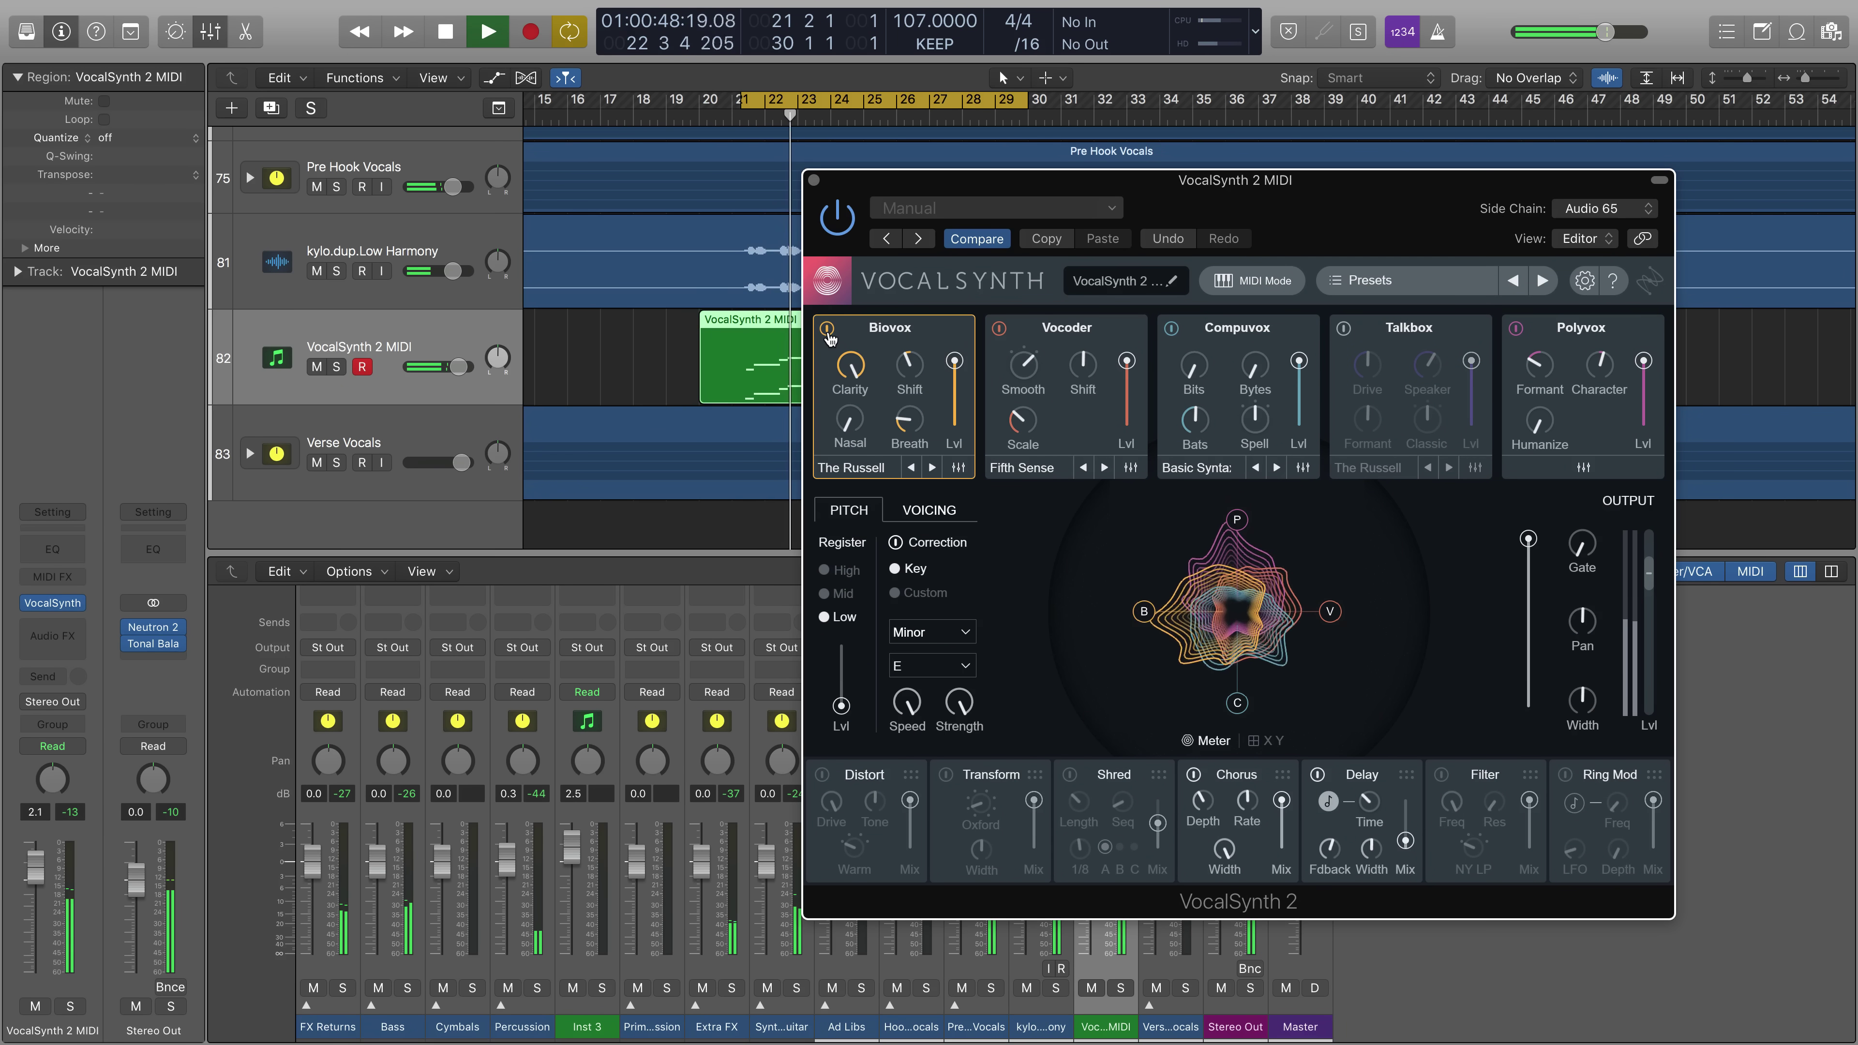
left_click(827, 329)
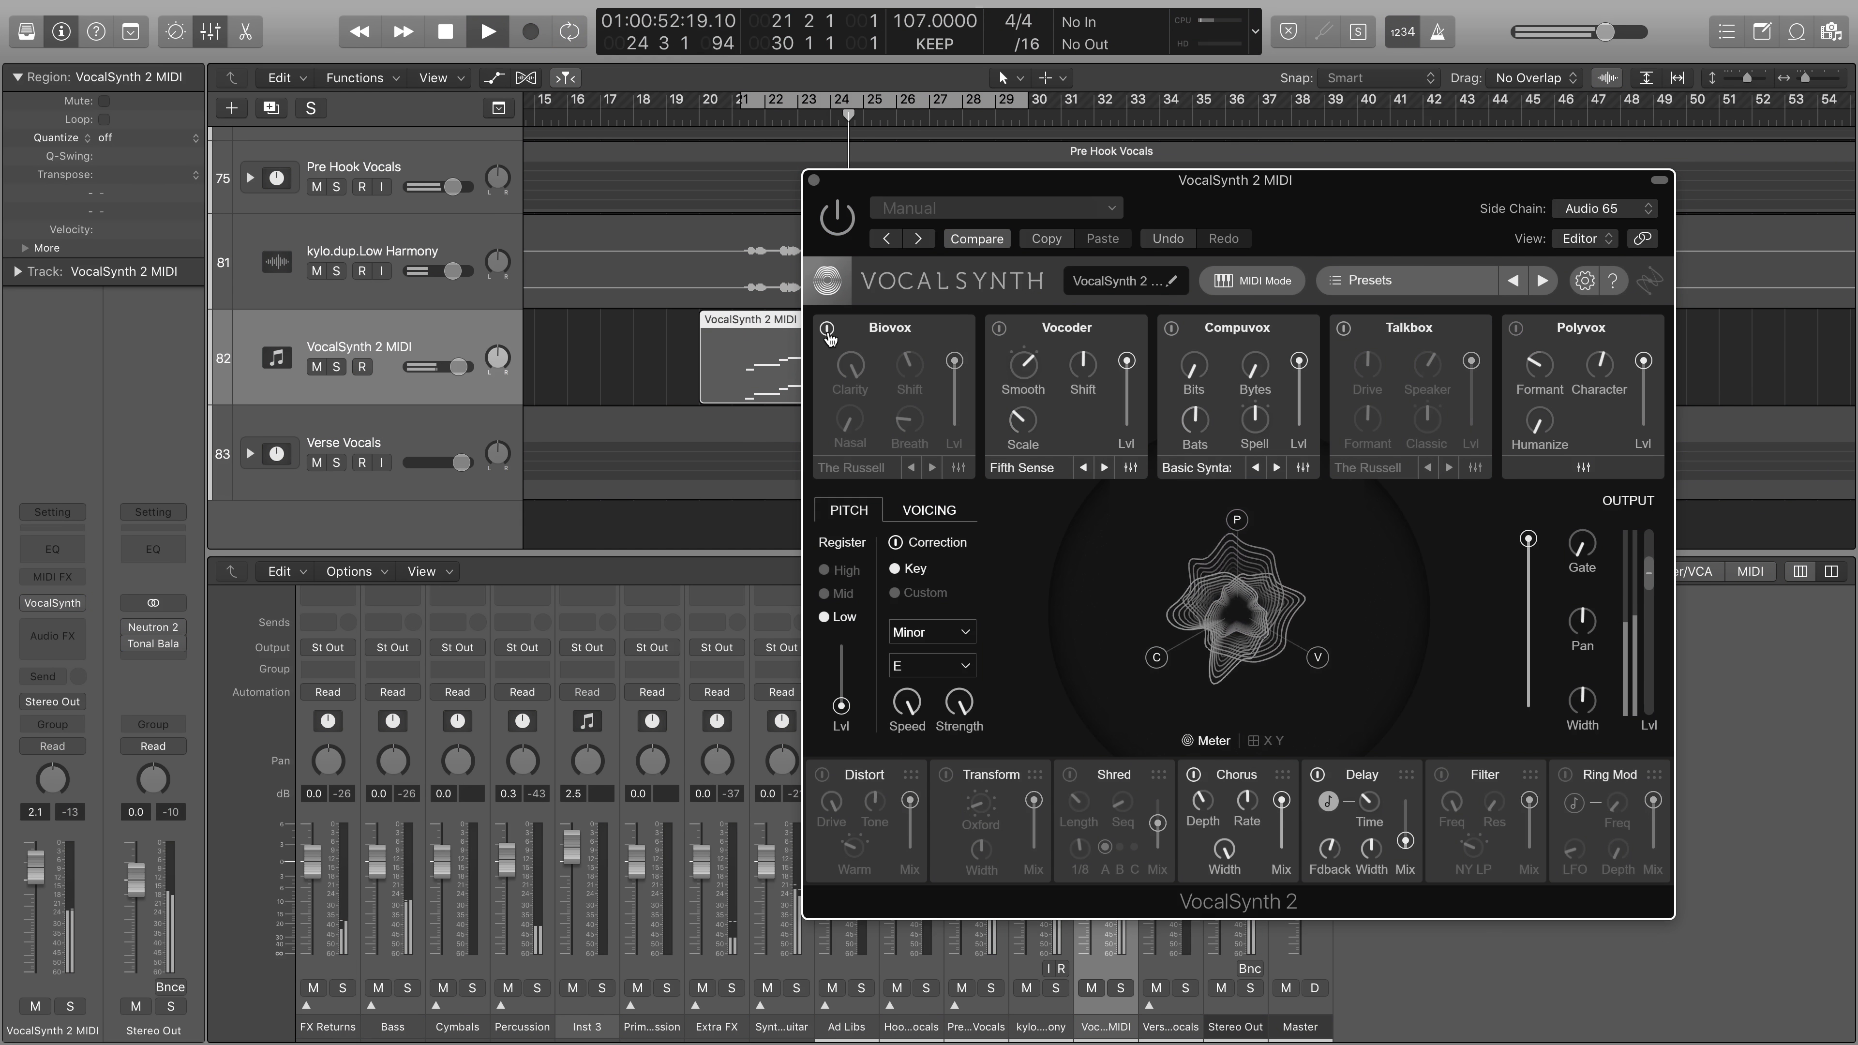
left_click(828, 329)
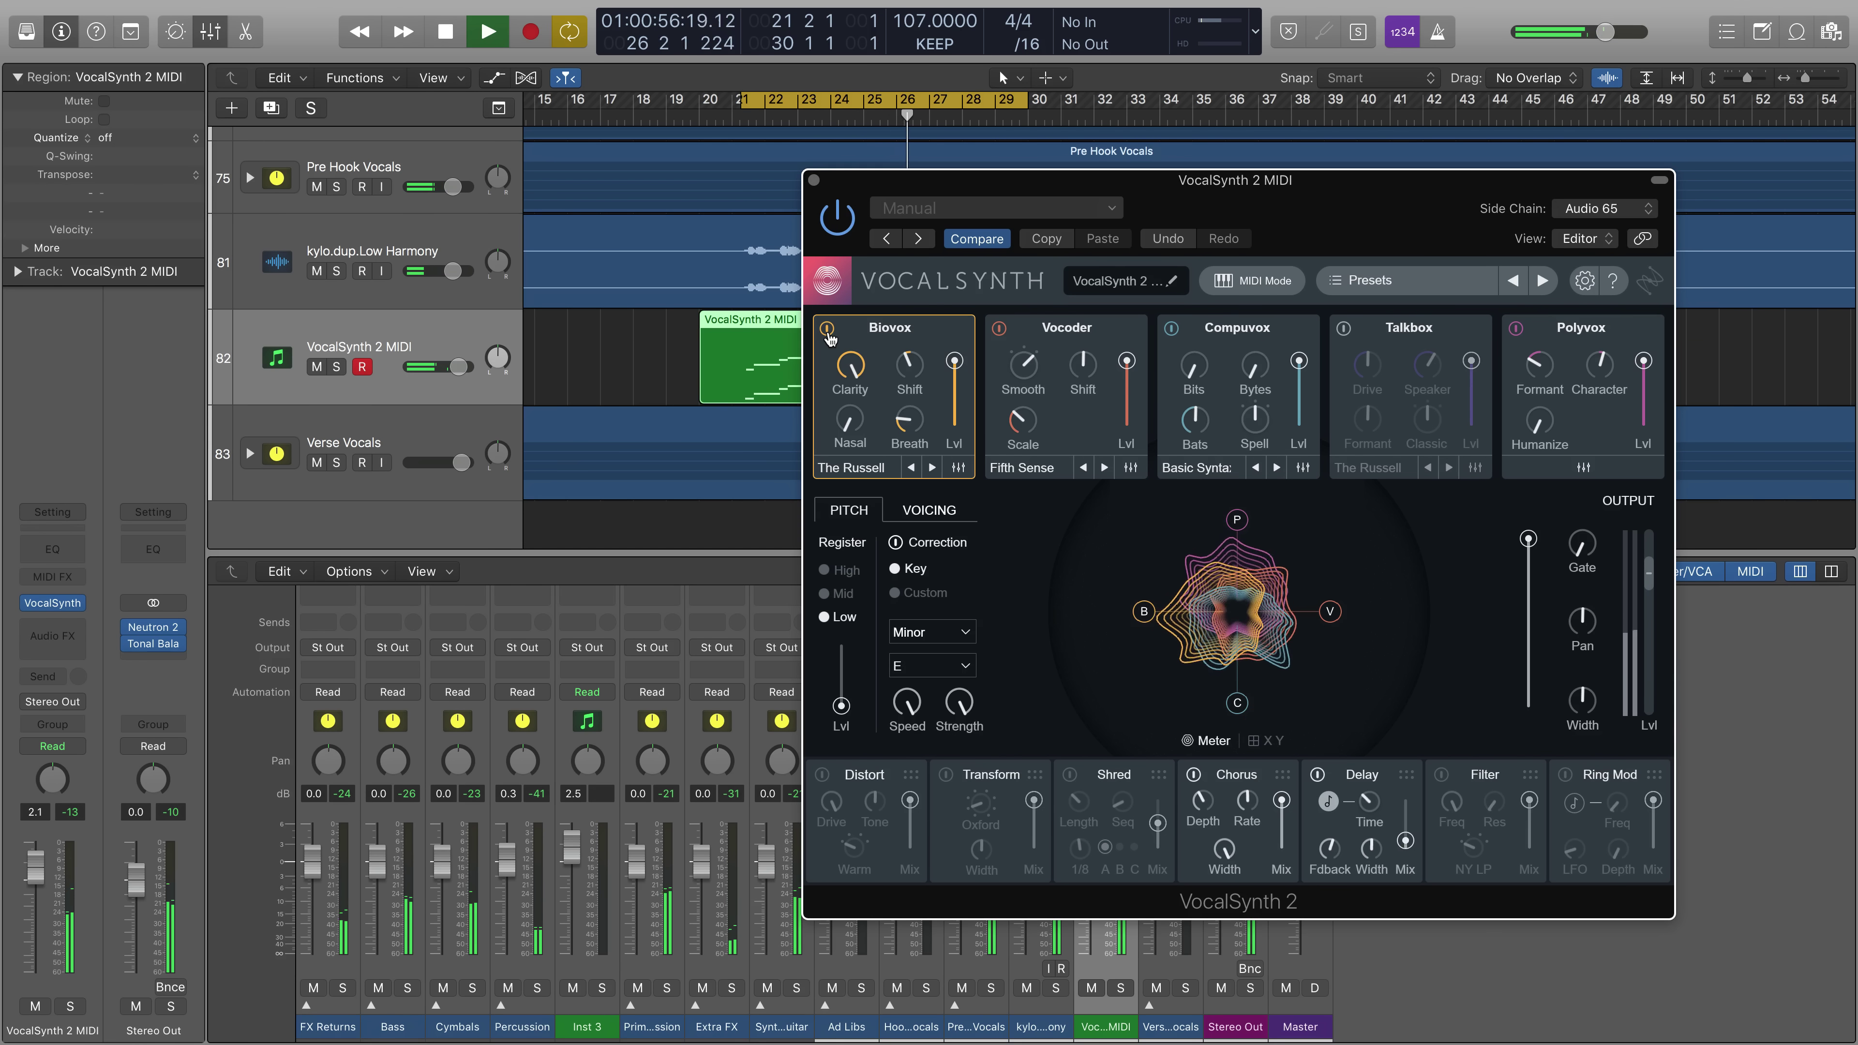
key("space")
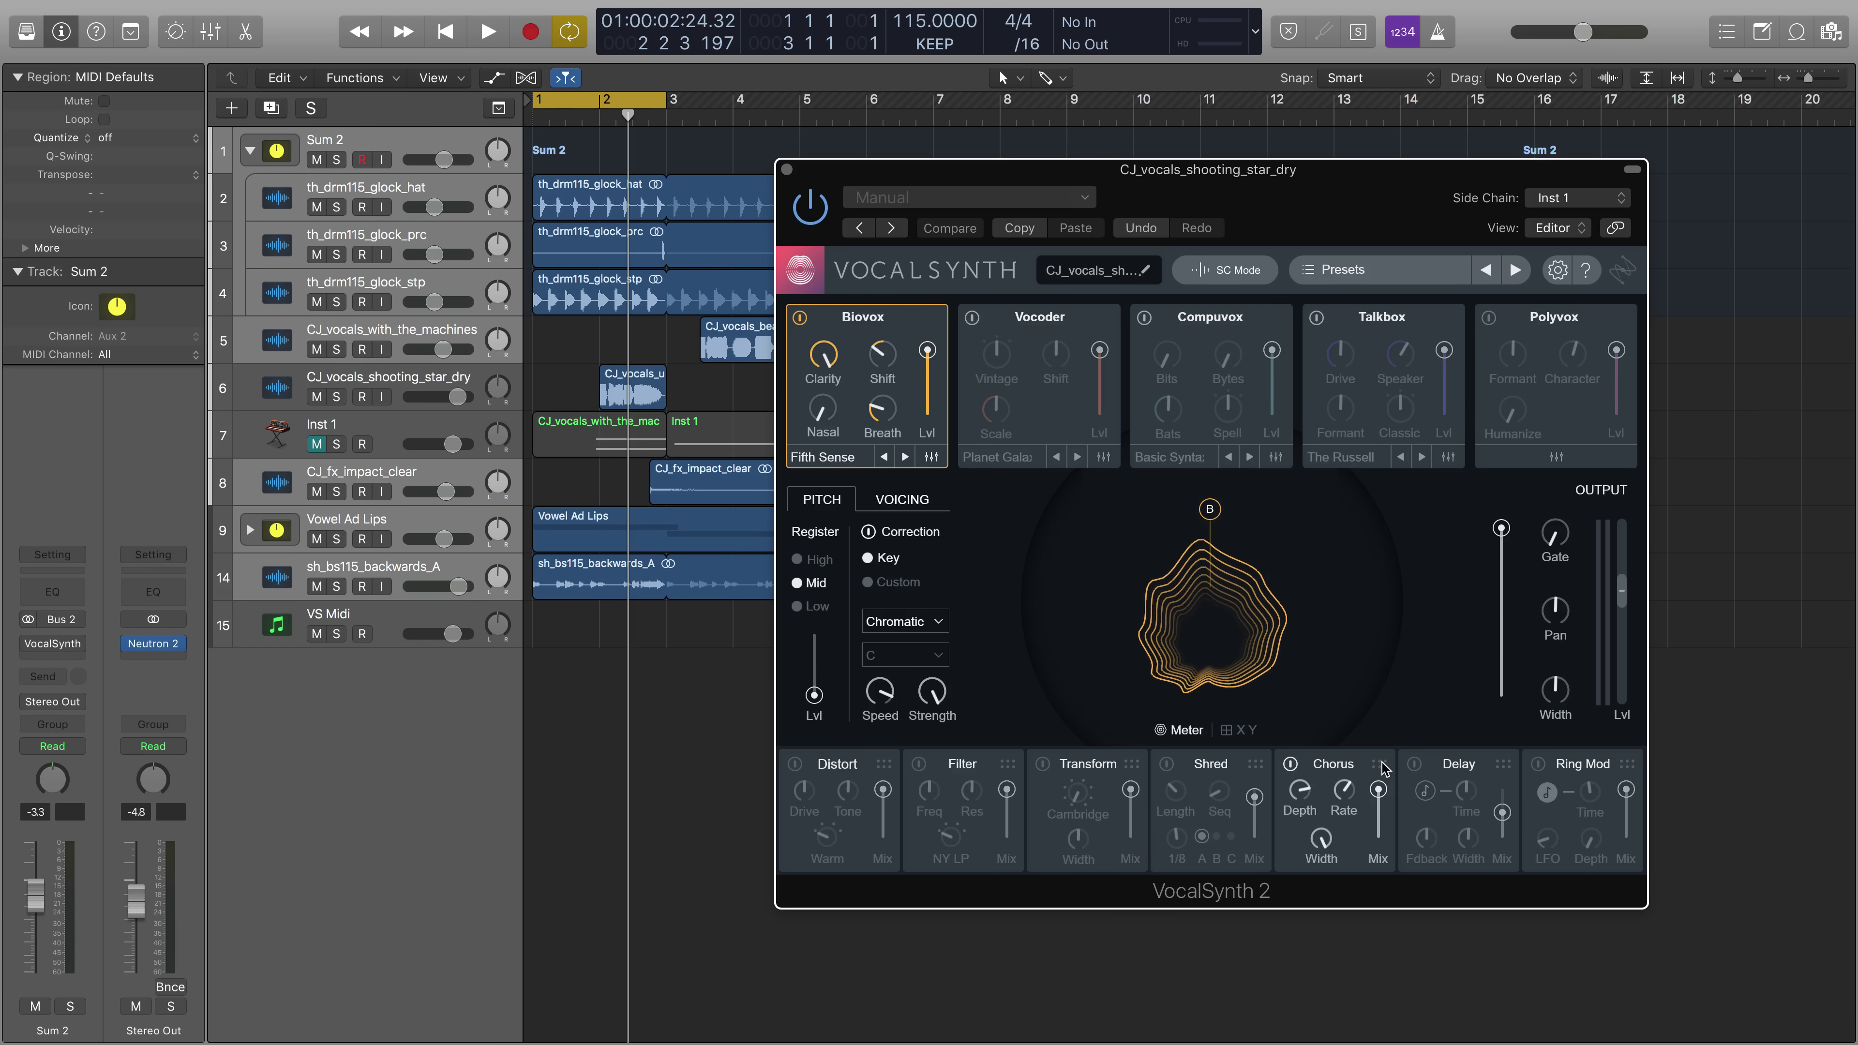
Compare the CJ_vocals_shooting_star_dry vocal in the mix with Chorus bypassed and re-enabled.
mouse_move(1385, 767)
left_mouse_down()
mouse_move(885, 768)
mouse_move(1375, 778)
left_mouse_up()
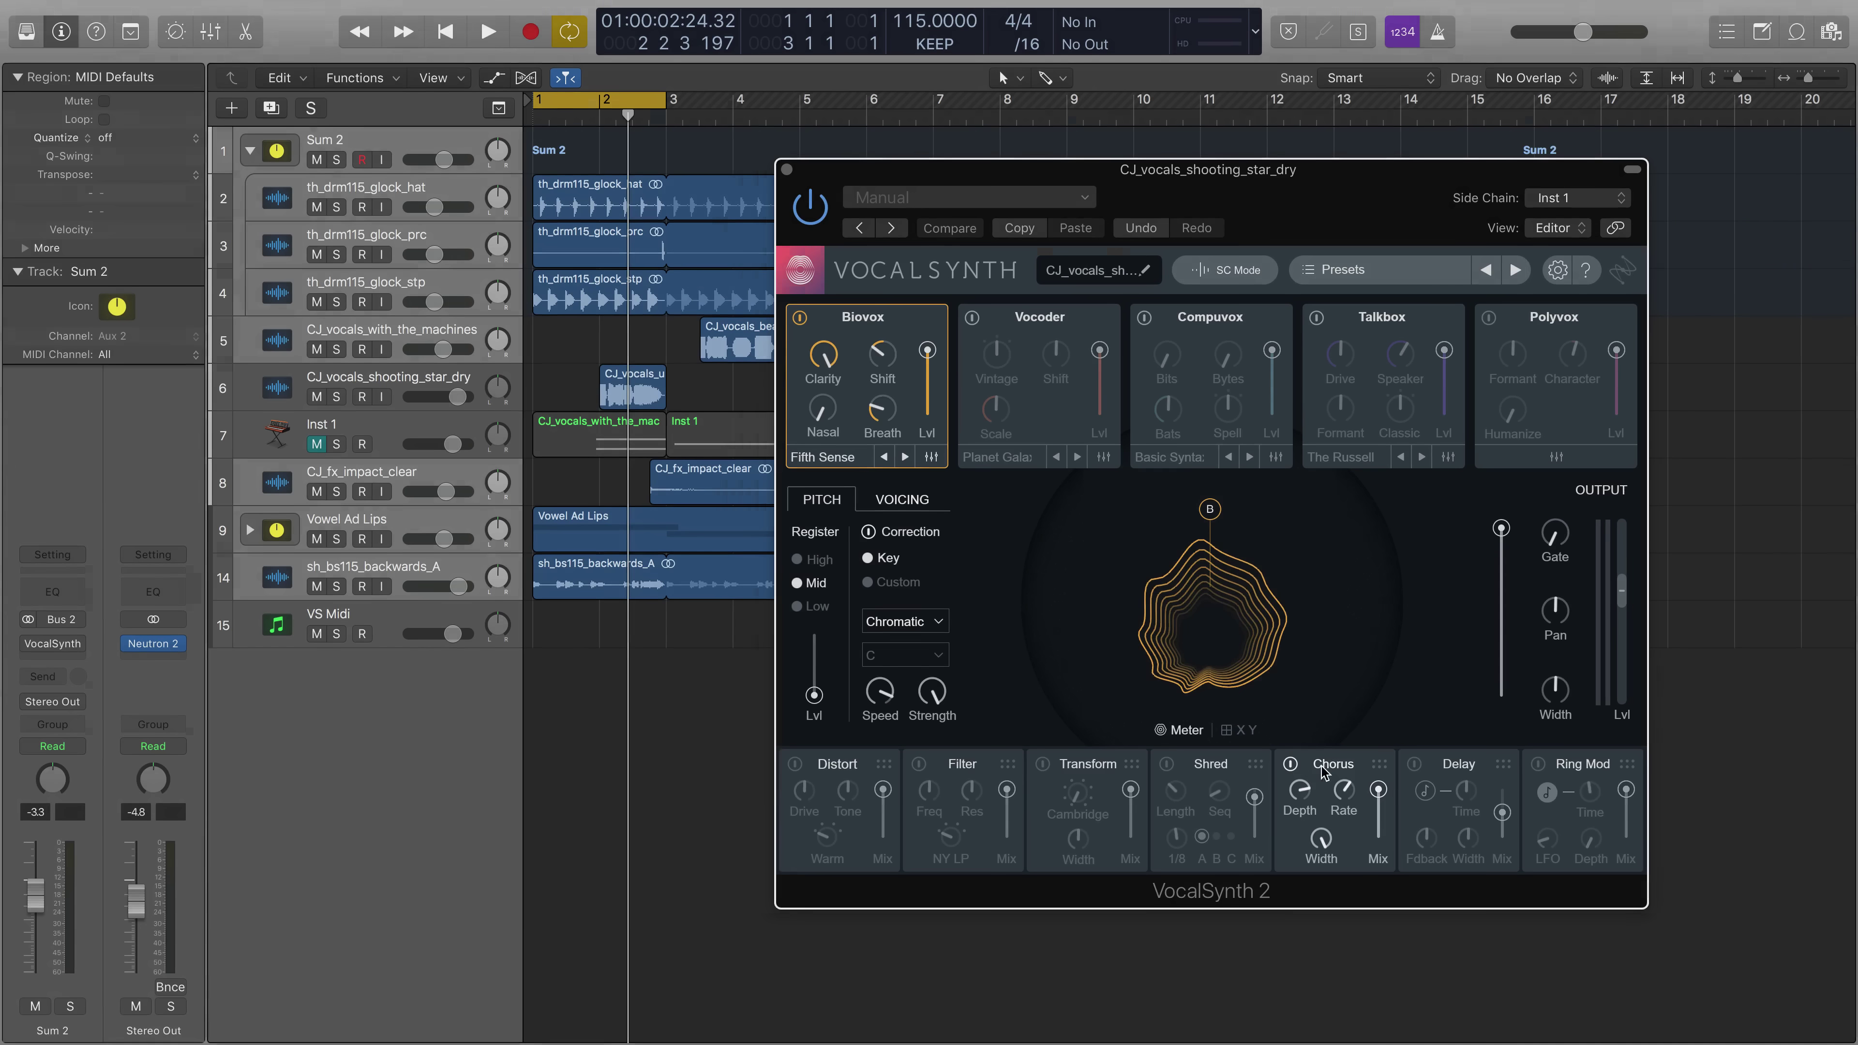
left_click(1291, 763)
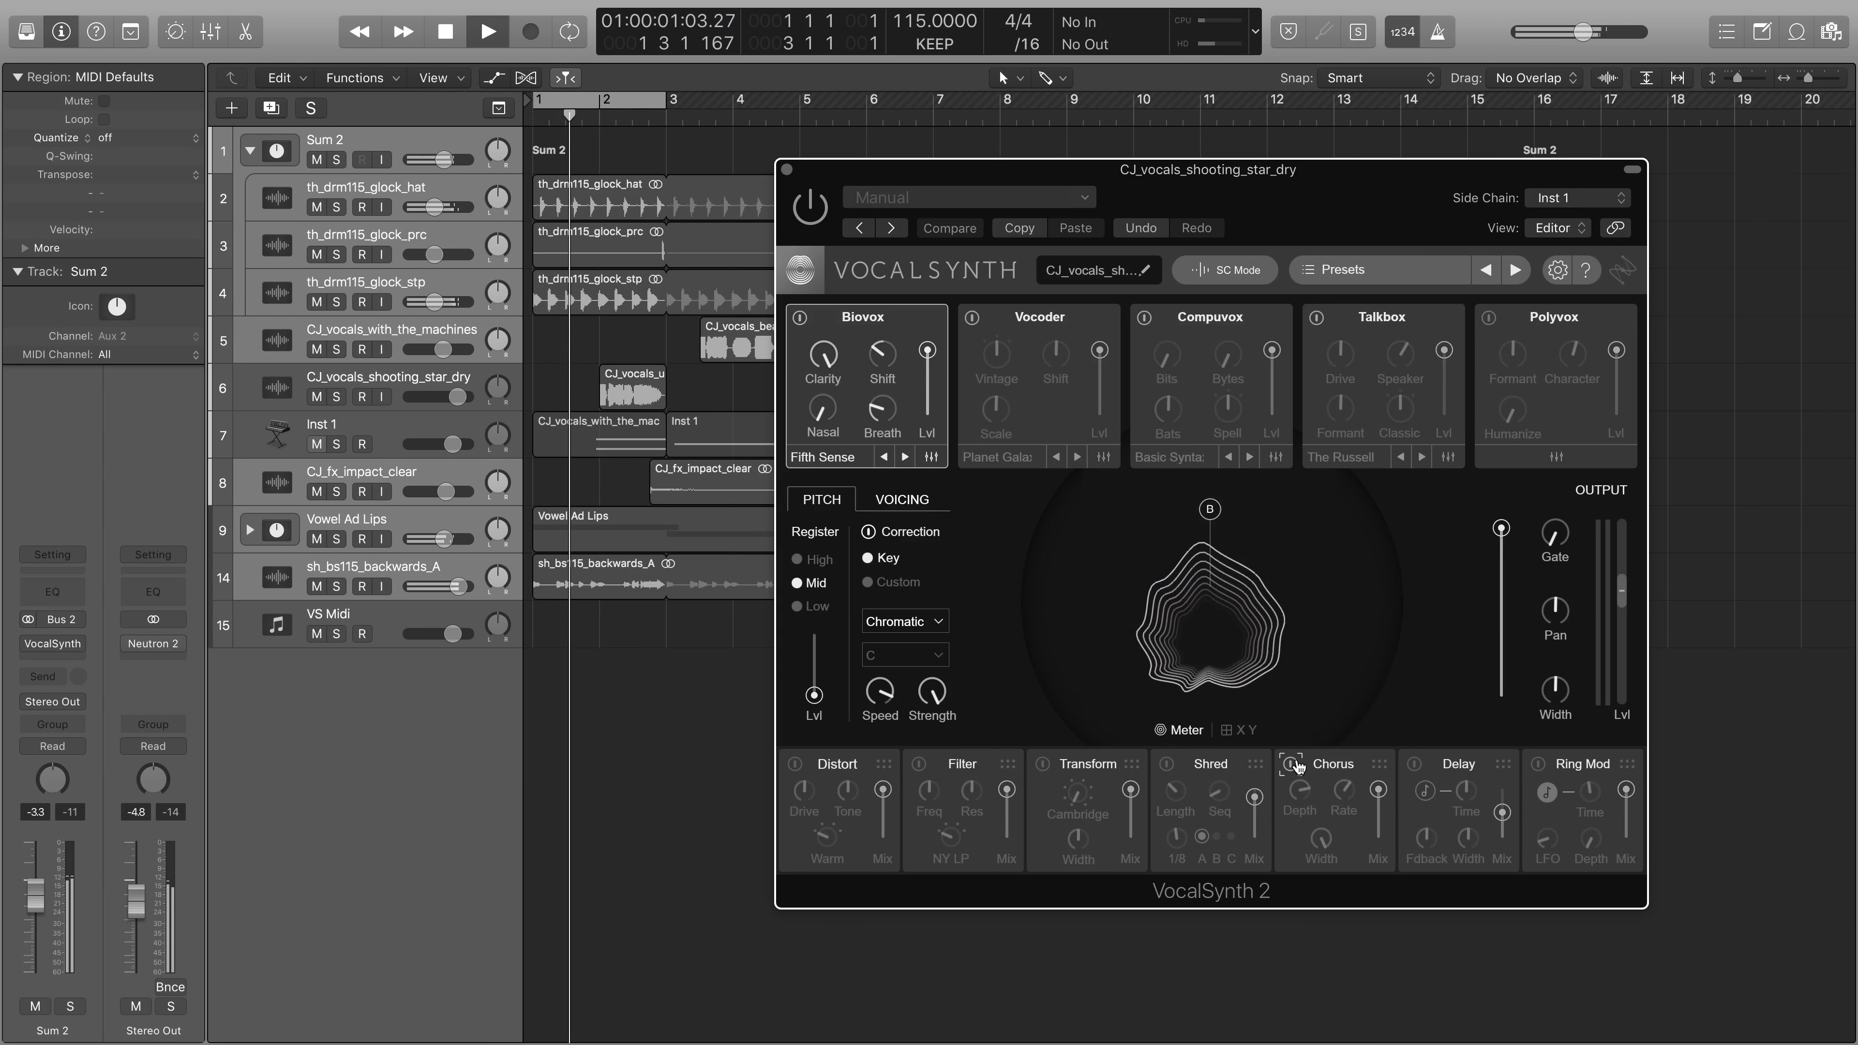
left_click(1291, 764)
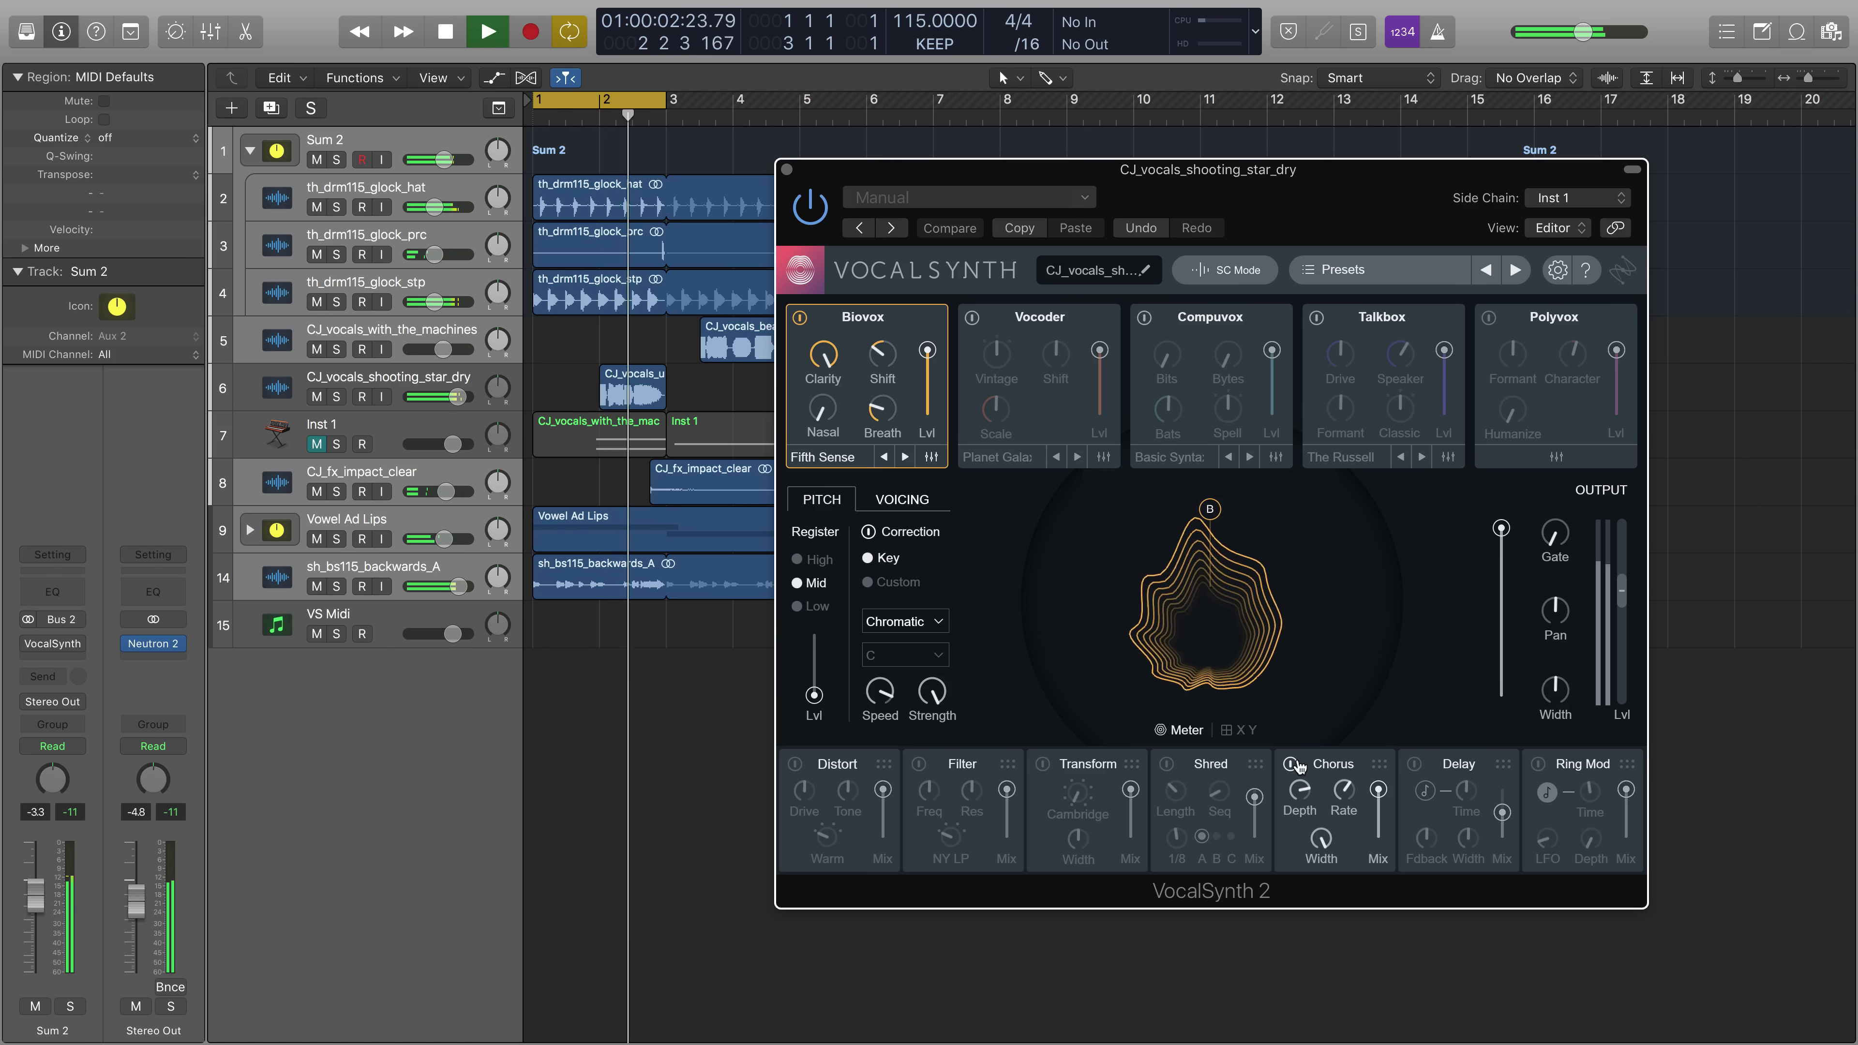
Enable Ring Mod, solo the CJ_vocals_shooting_star_dry track and adjust the tempo-synced modulation rate during playback.
left_click(1538, 764)
key("space")
key("s")
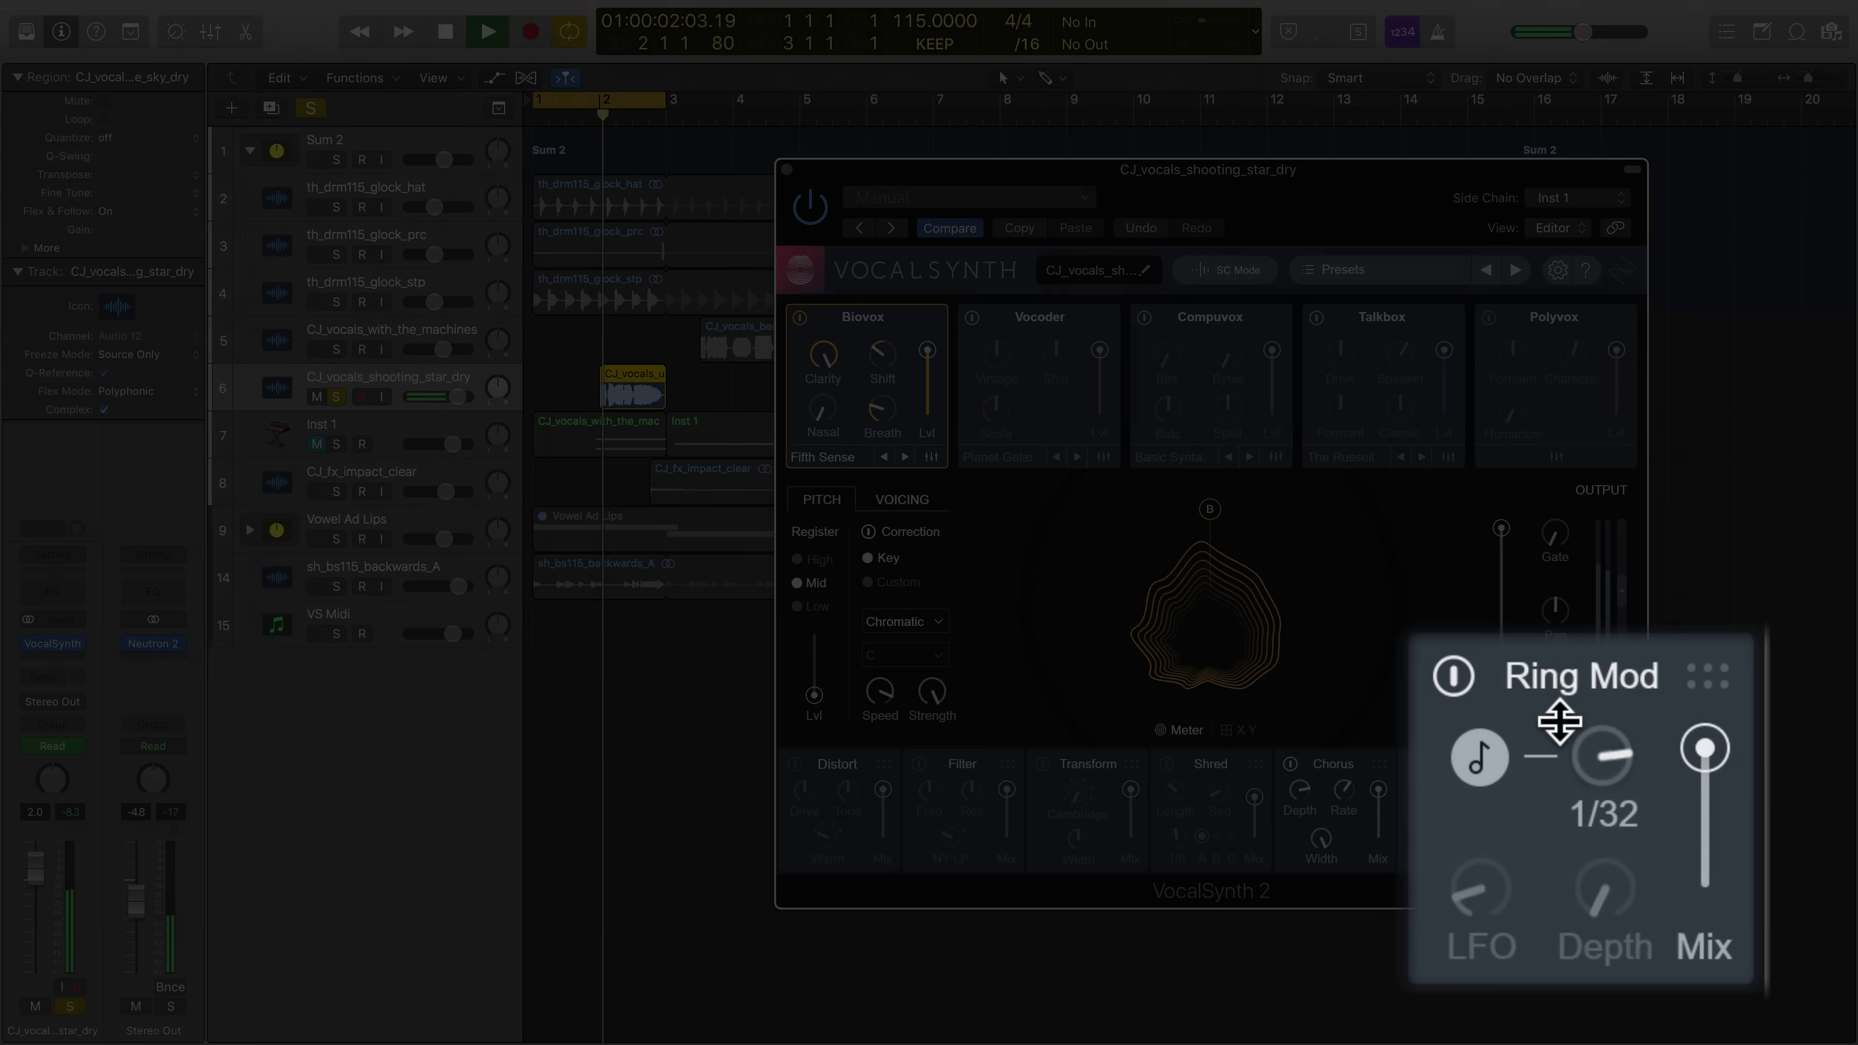
left_click_drag(1577, 783, 1577, 829)
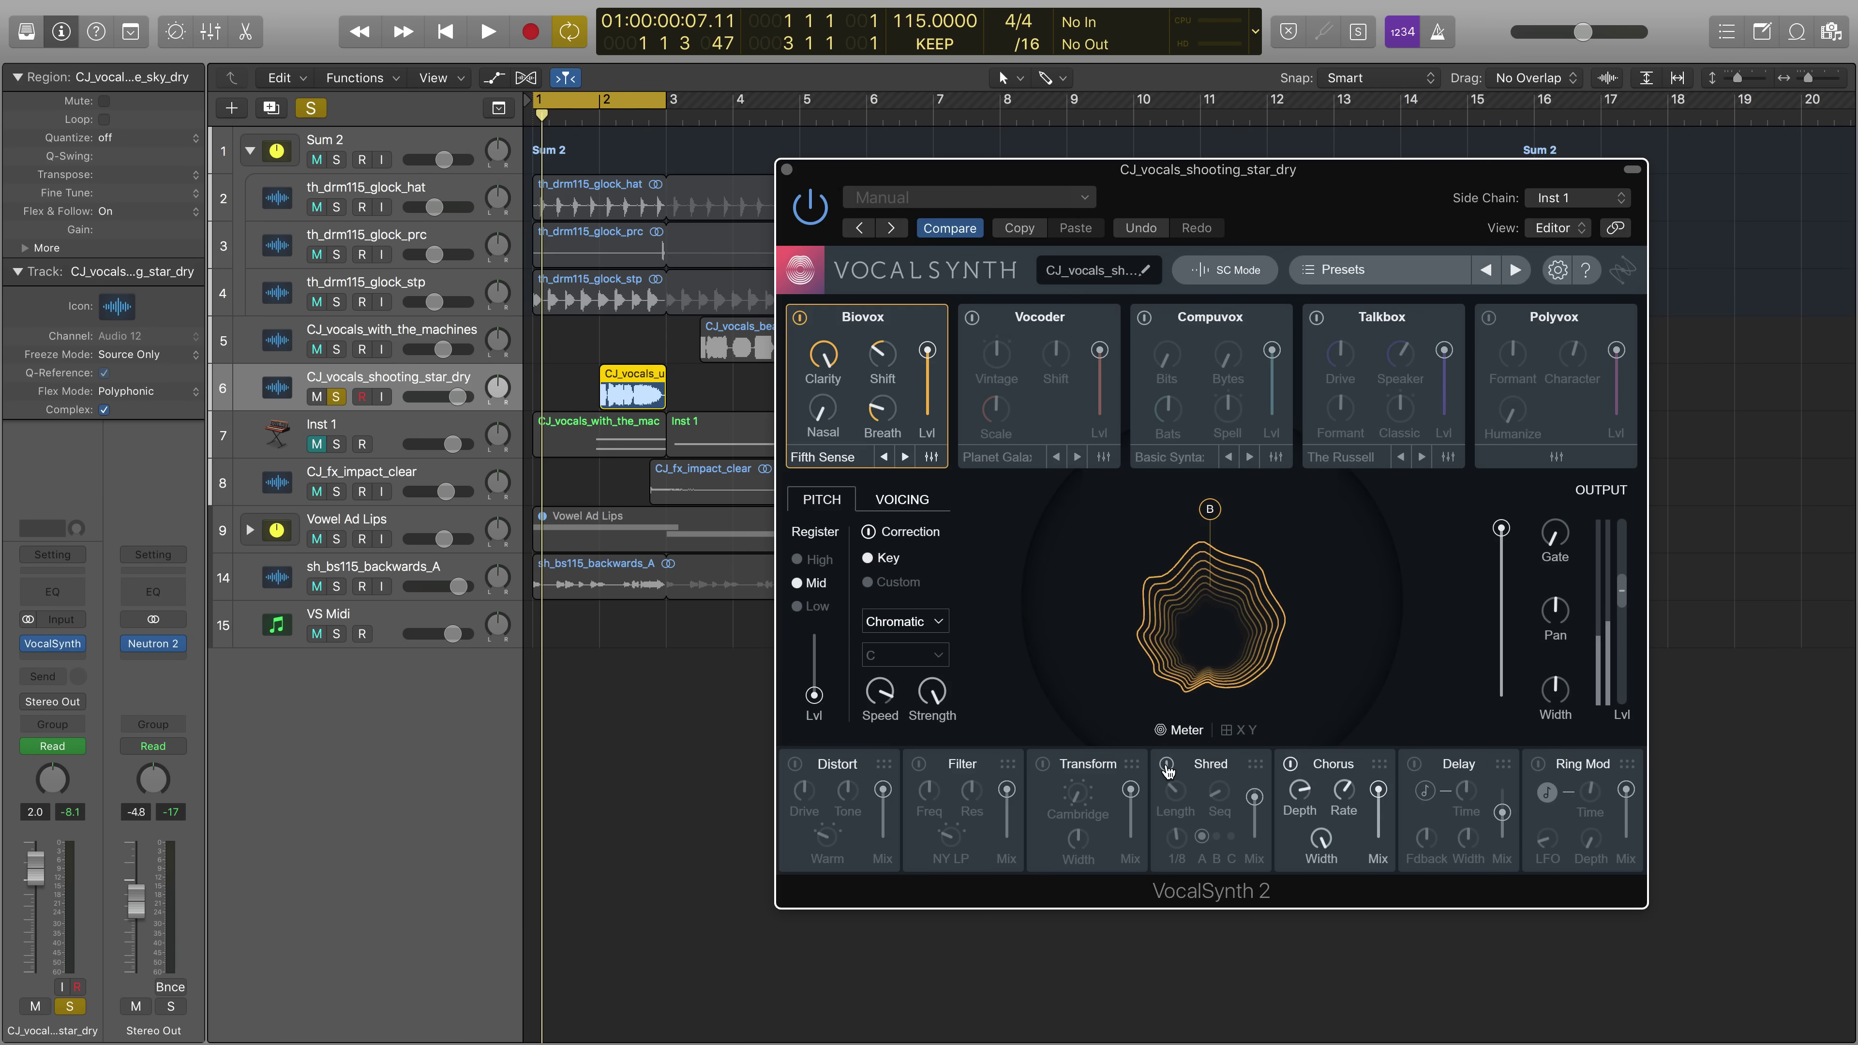
Enable the Shred effect on the soloed CJ_vocals_shooting_star_dry vocal.
left_click(1168, 765)
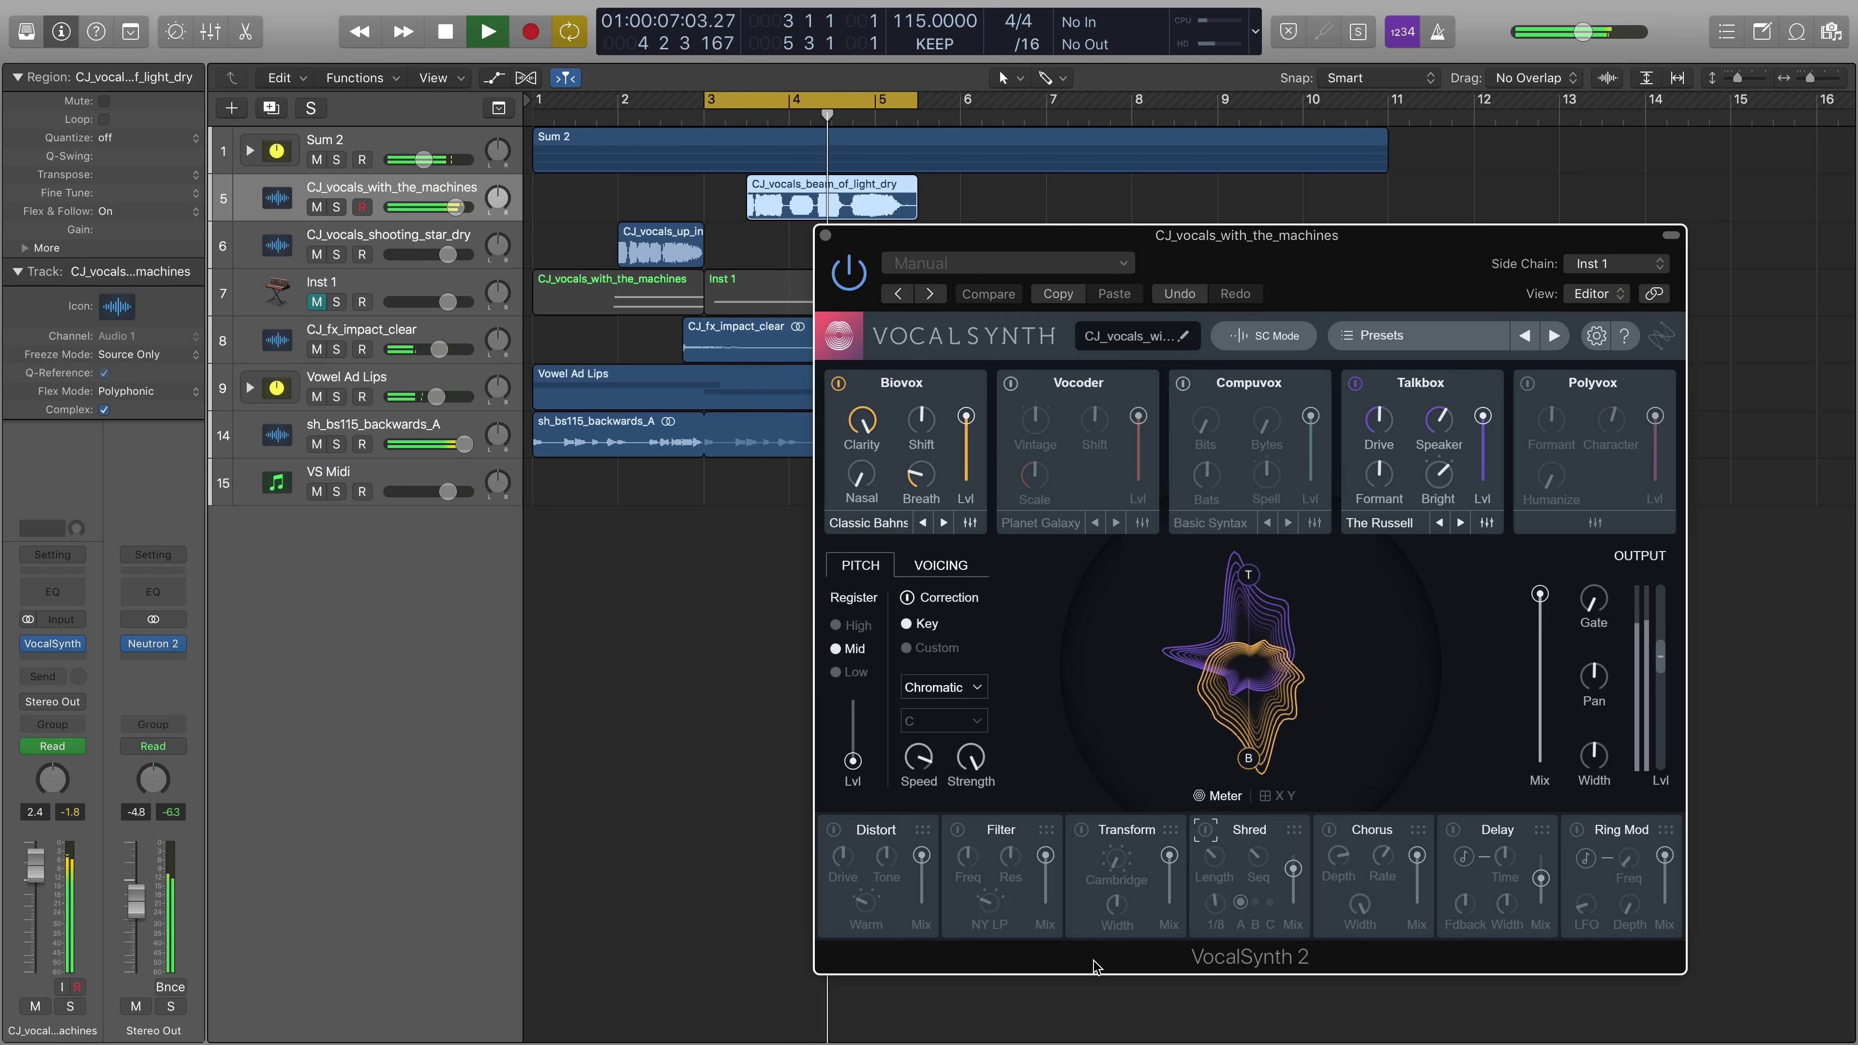
Enable Shred on the CJ_vocals_with_the_machines vocal and on the soloed Guitar track, playing the guitar with and without it.
left_click(1205, 829)
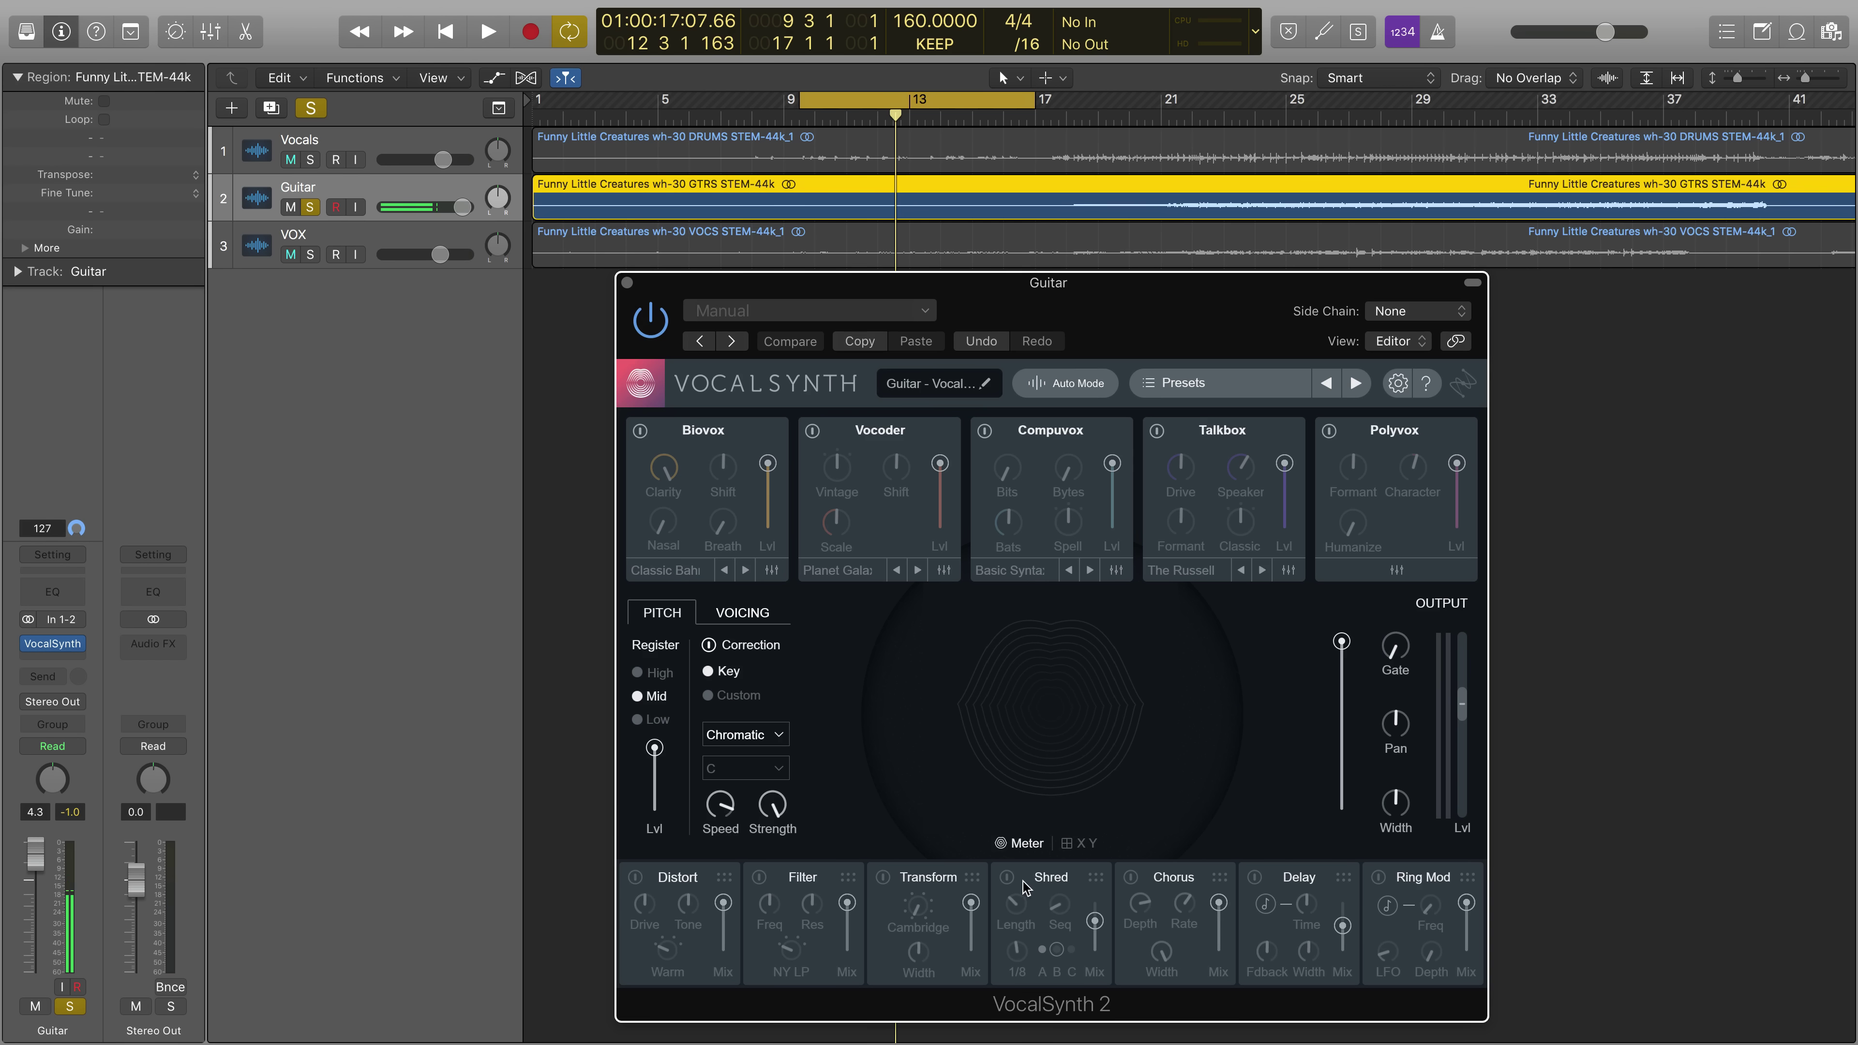
key("space")
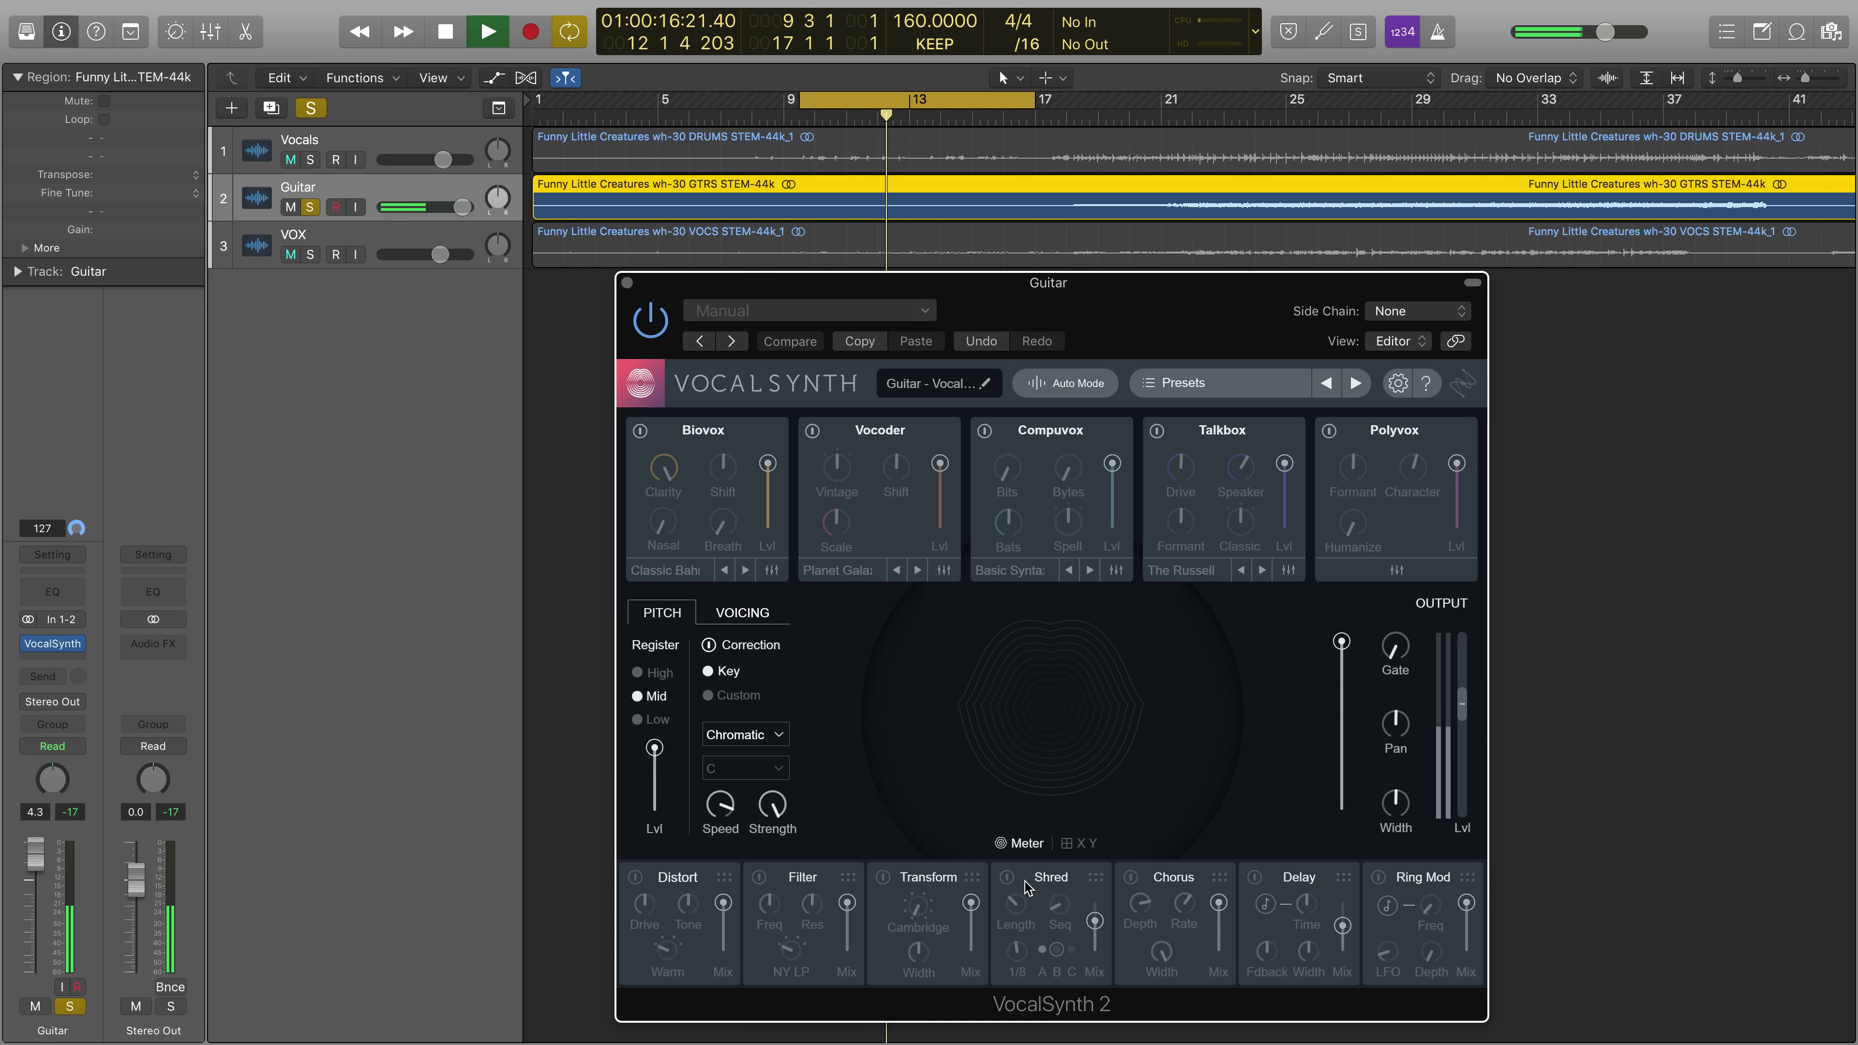
left_click(1027, 883)
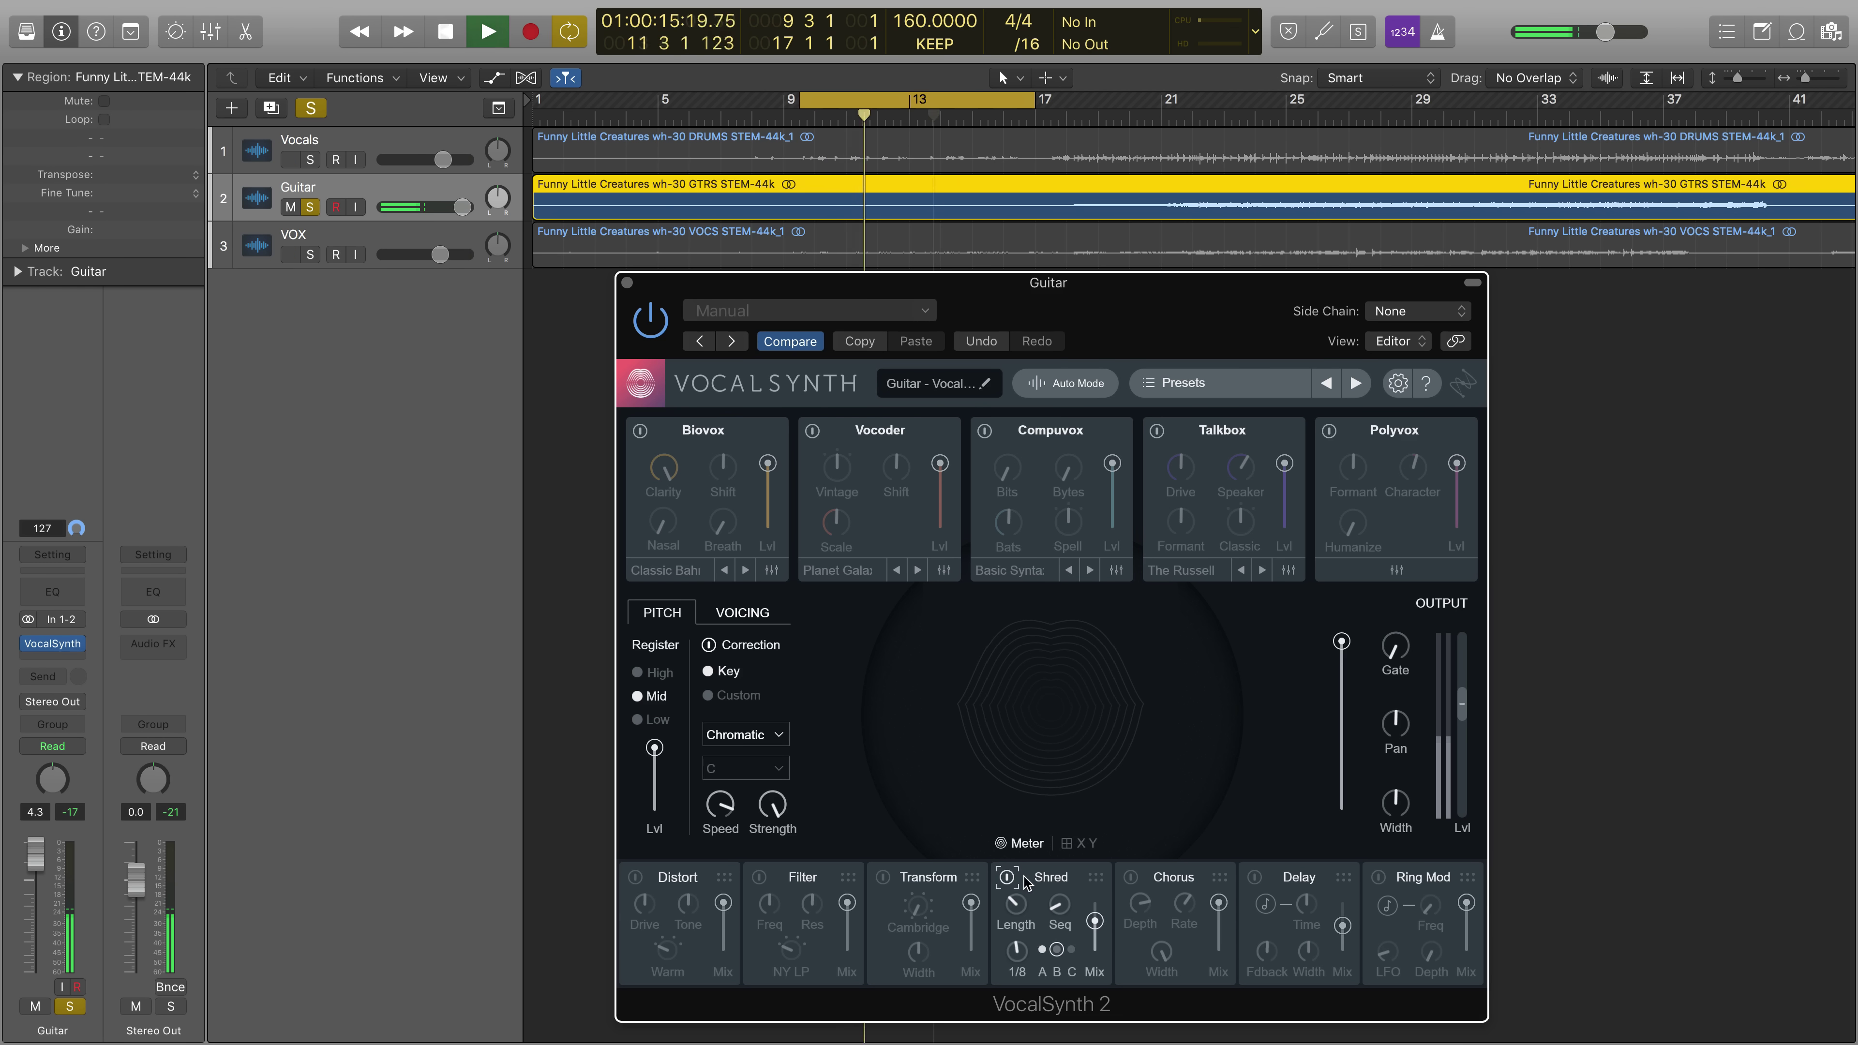
key("space")
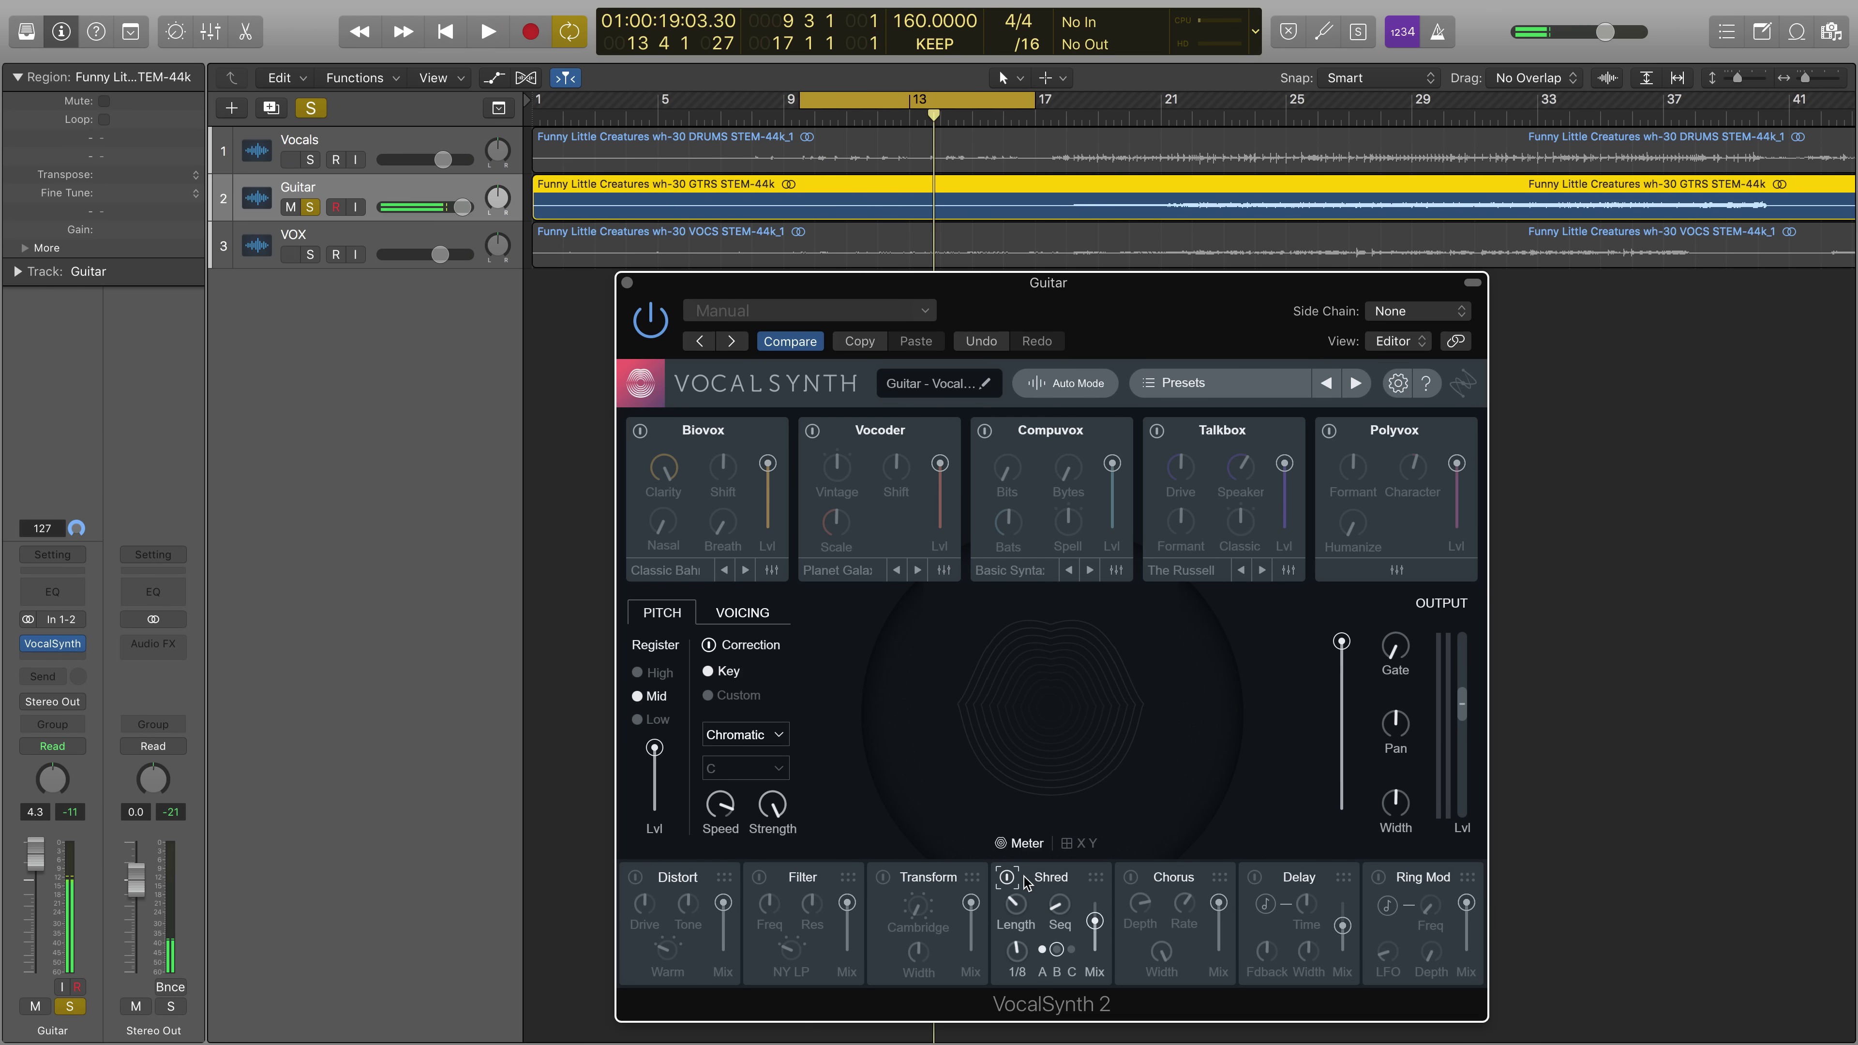
Unsolo the Guitar track and play the full mix, comparing Shred bypassed and re-enabled.
key("s")
key("space")
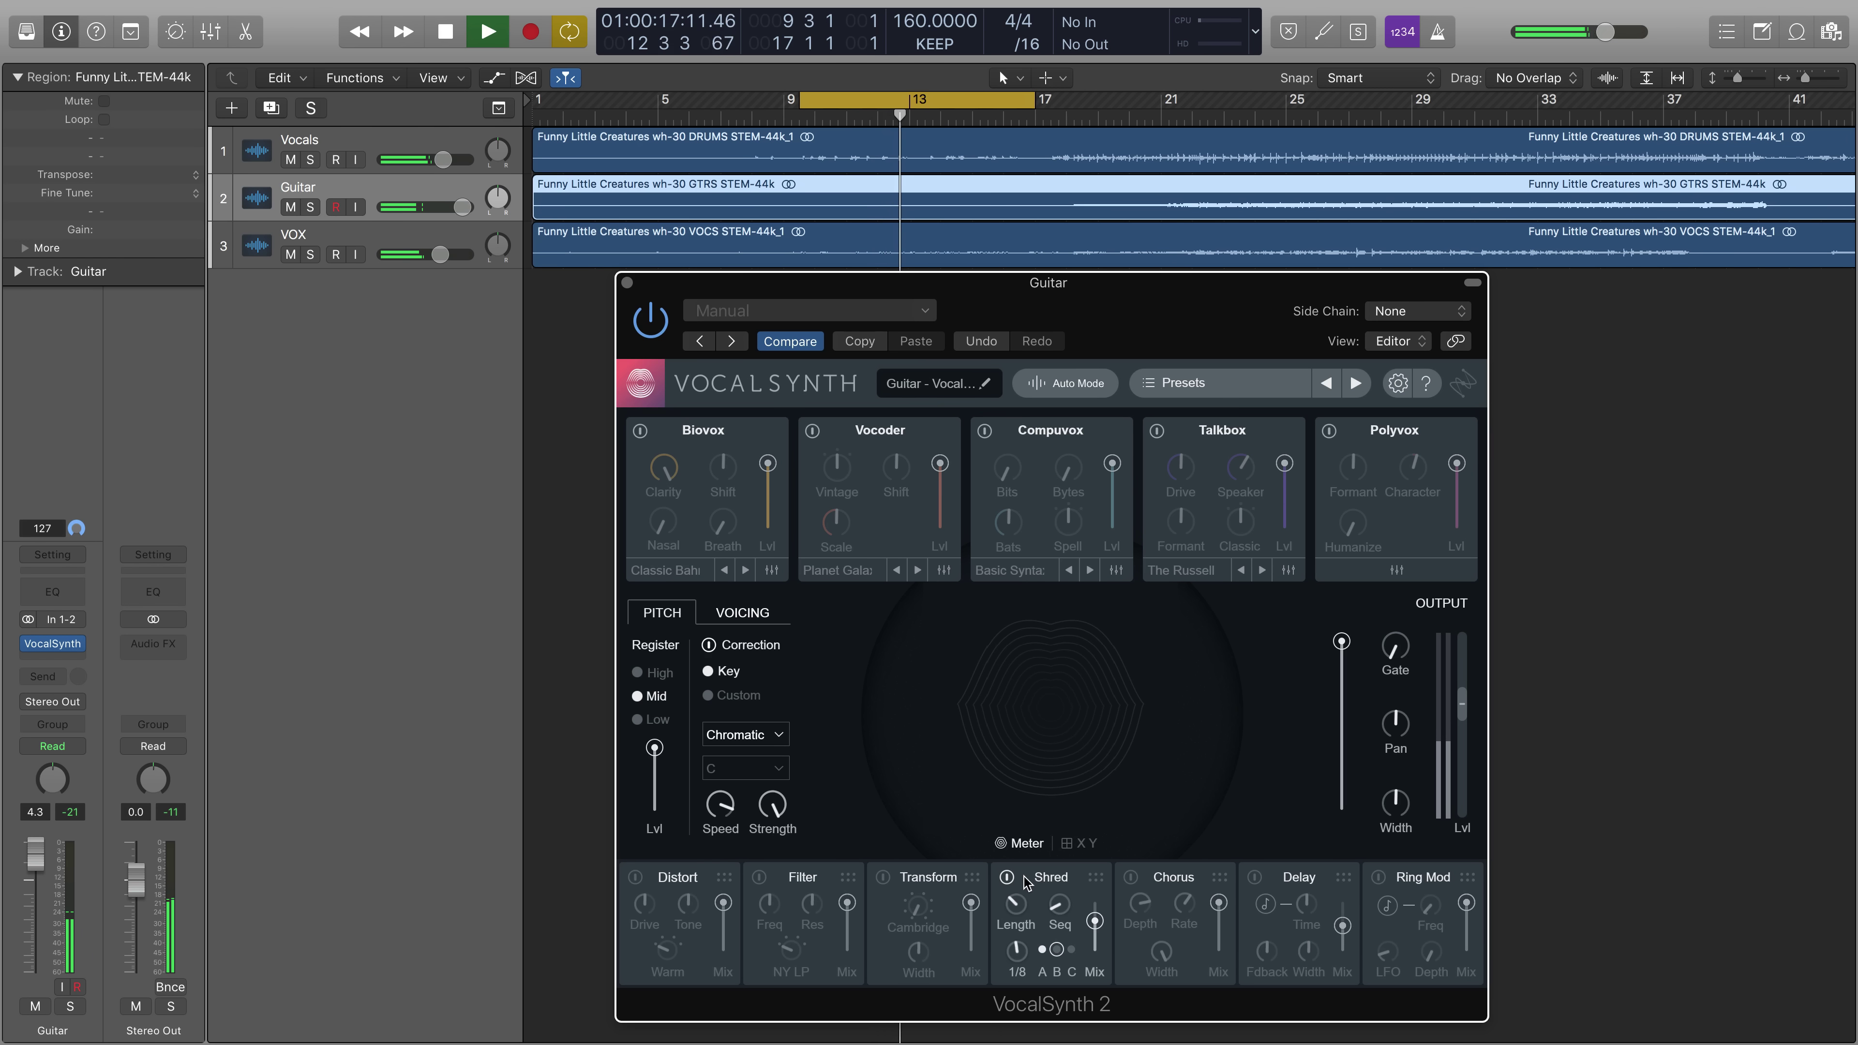
left_click(1007, 878)
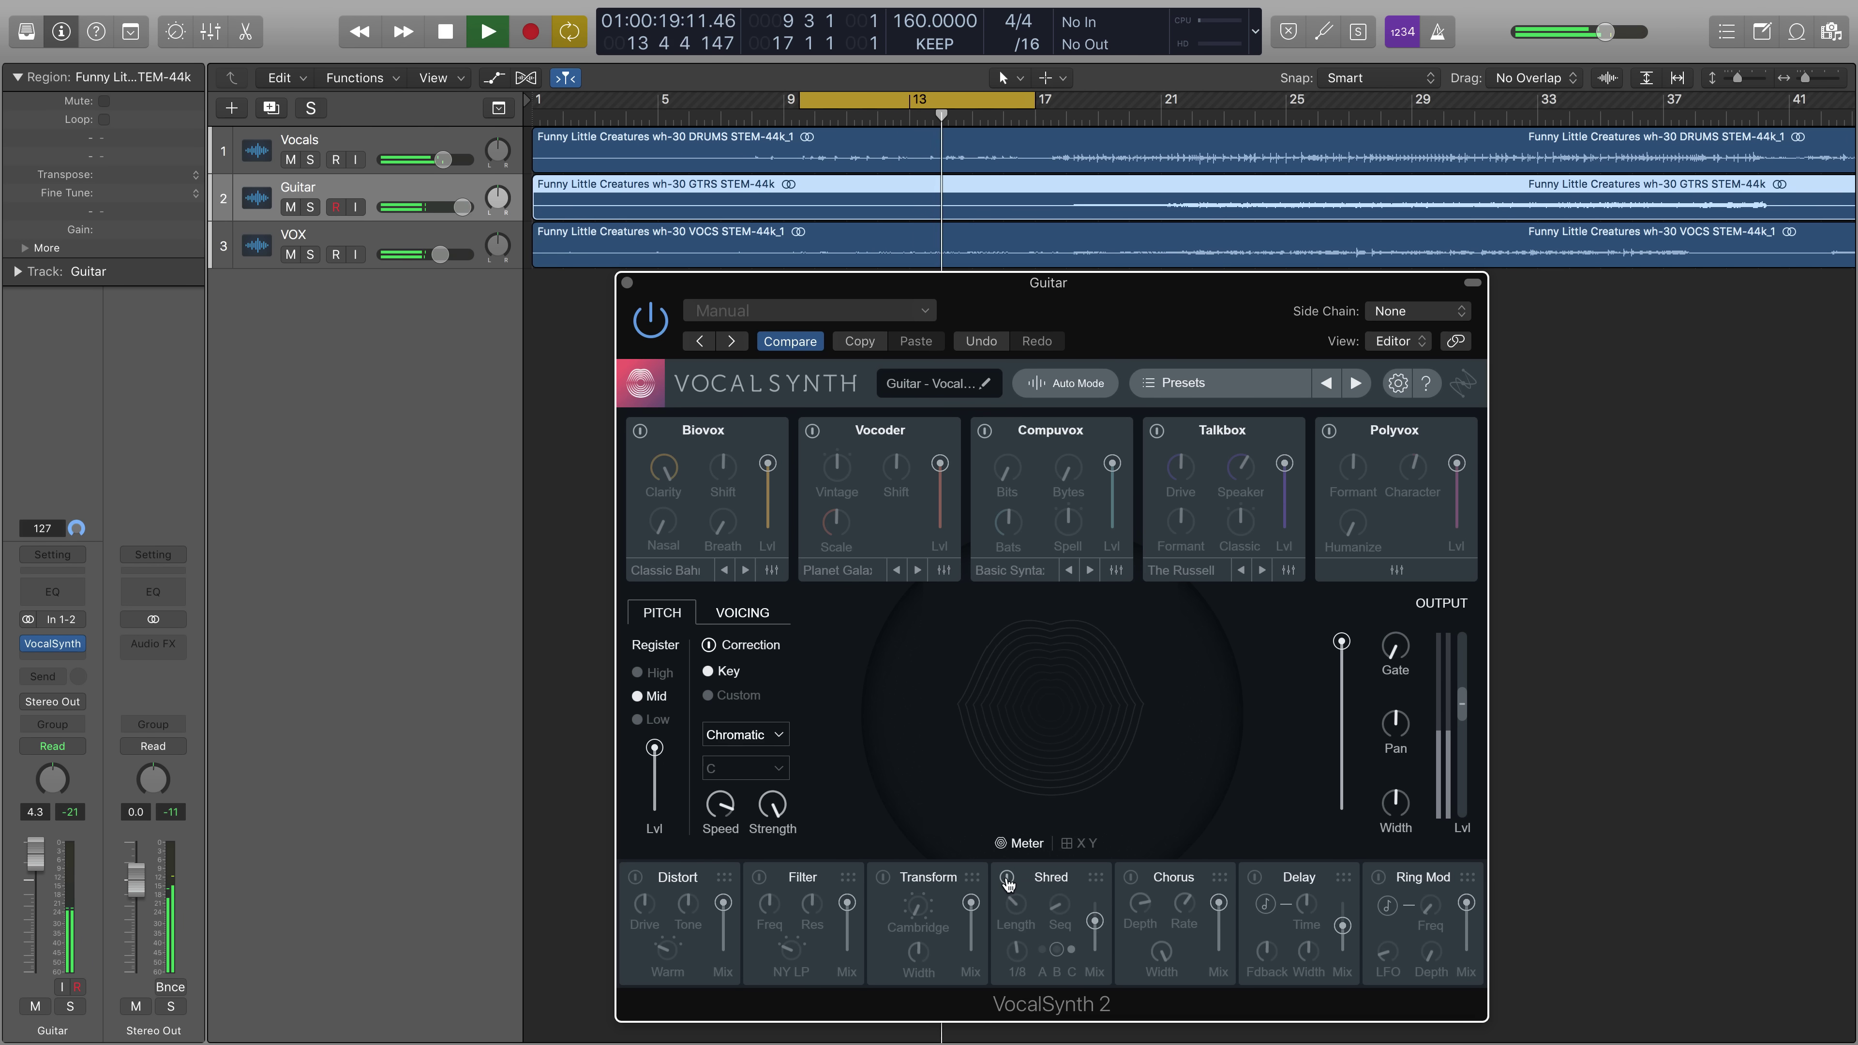
left_click(1007, 878)
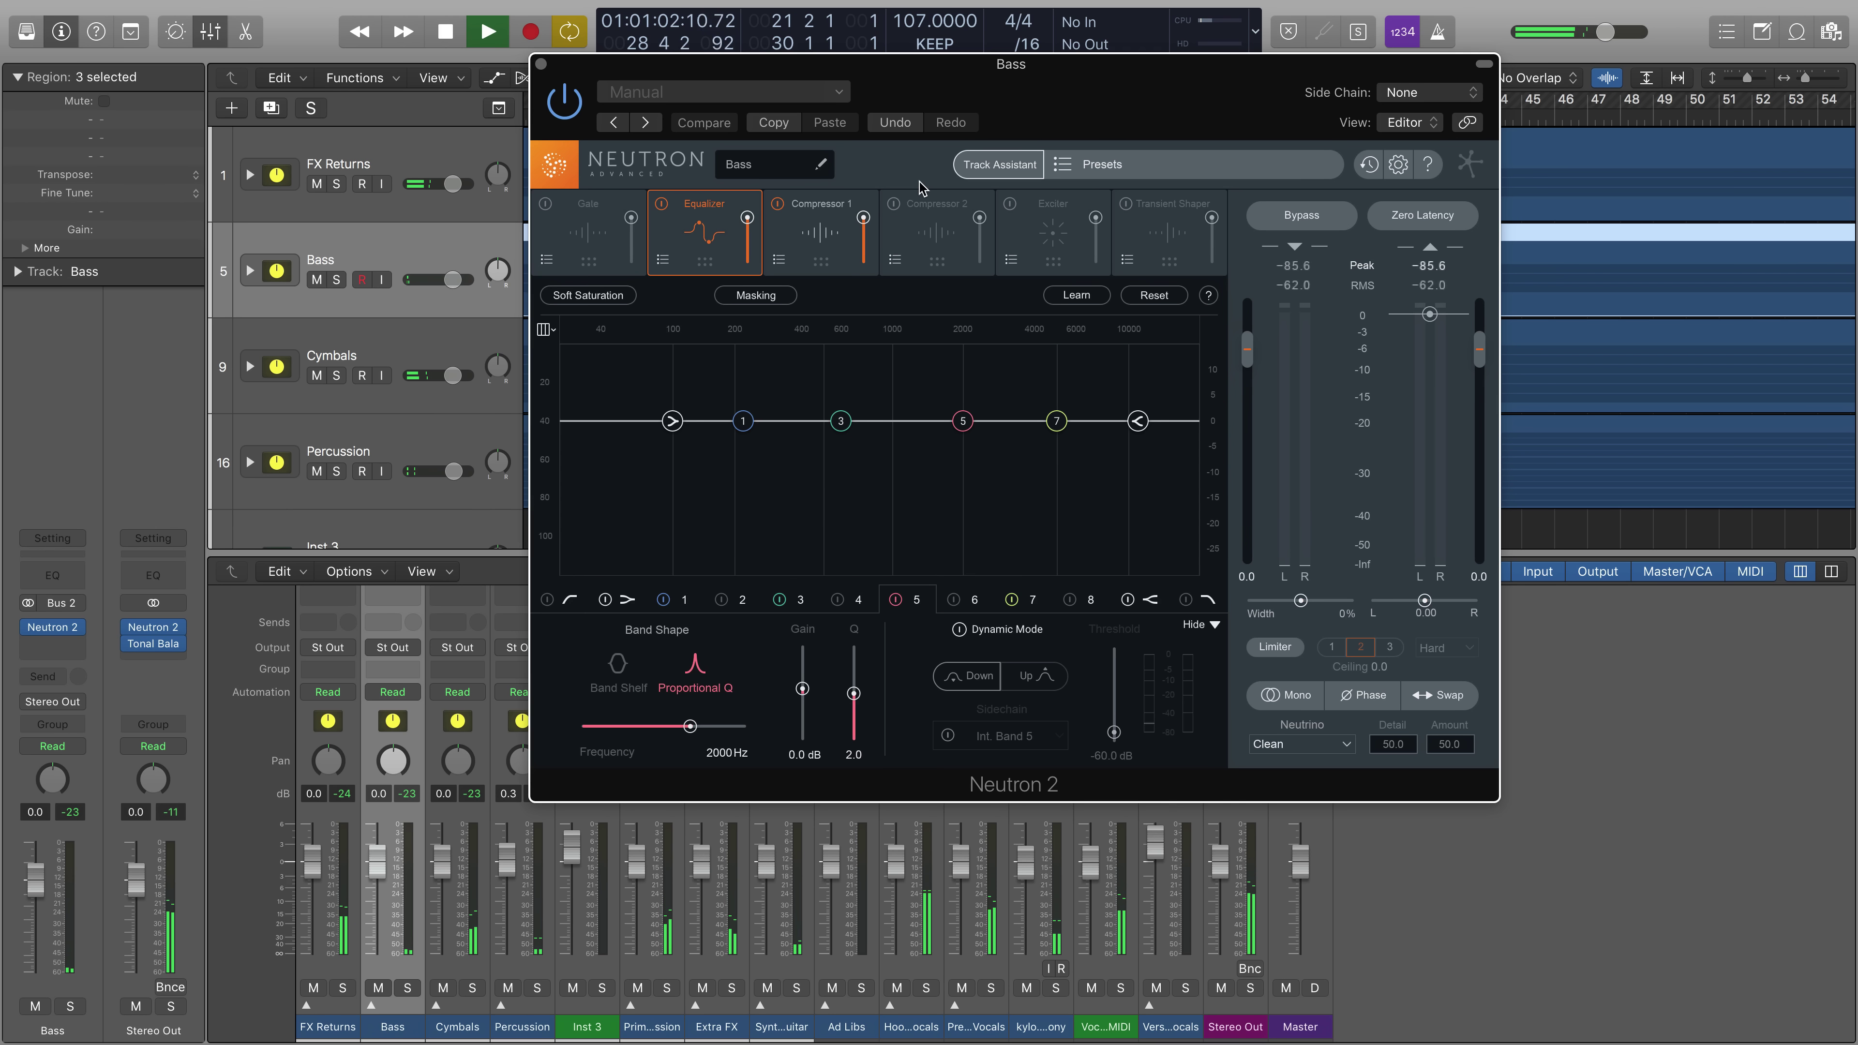
Turn on Masking in the Bass track's Neutron 2 equalizer against VocalSynth 2 and raise the sensitivity.
left_click(789, 292)
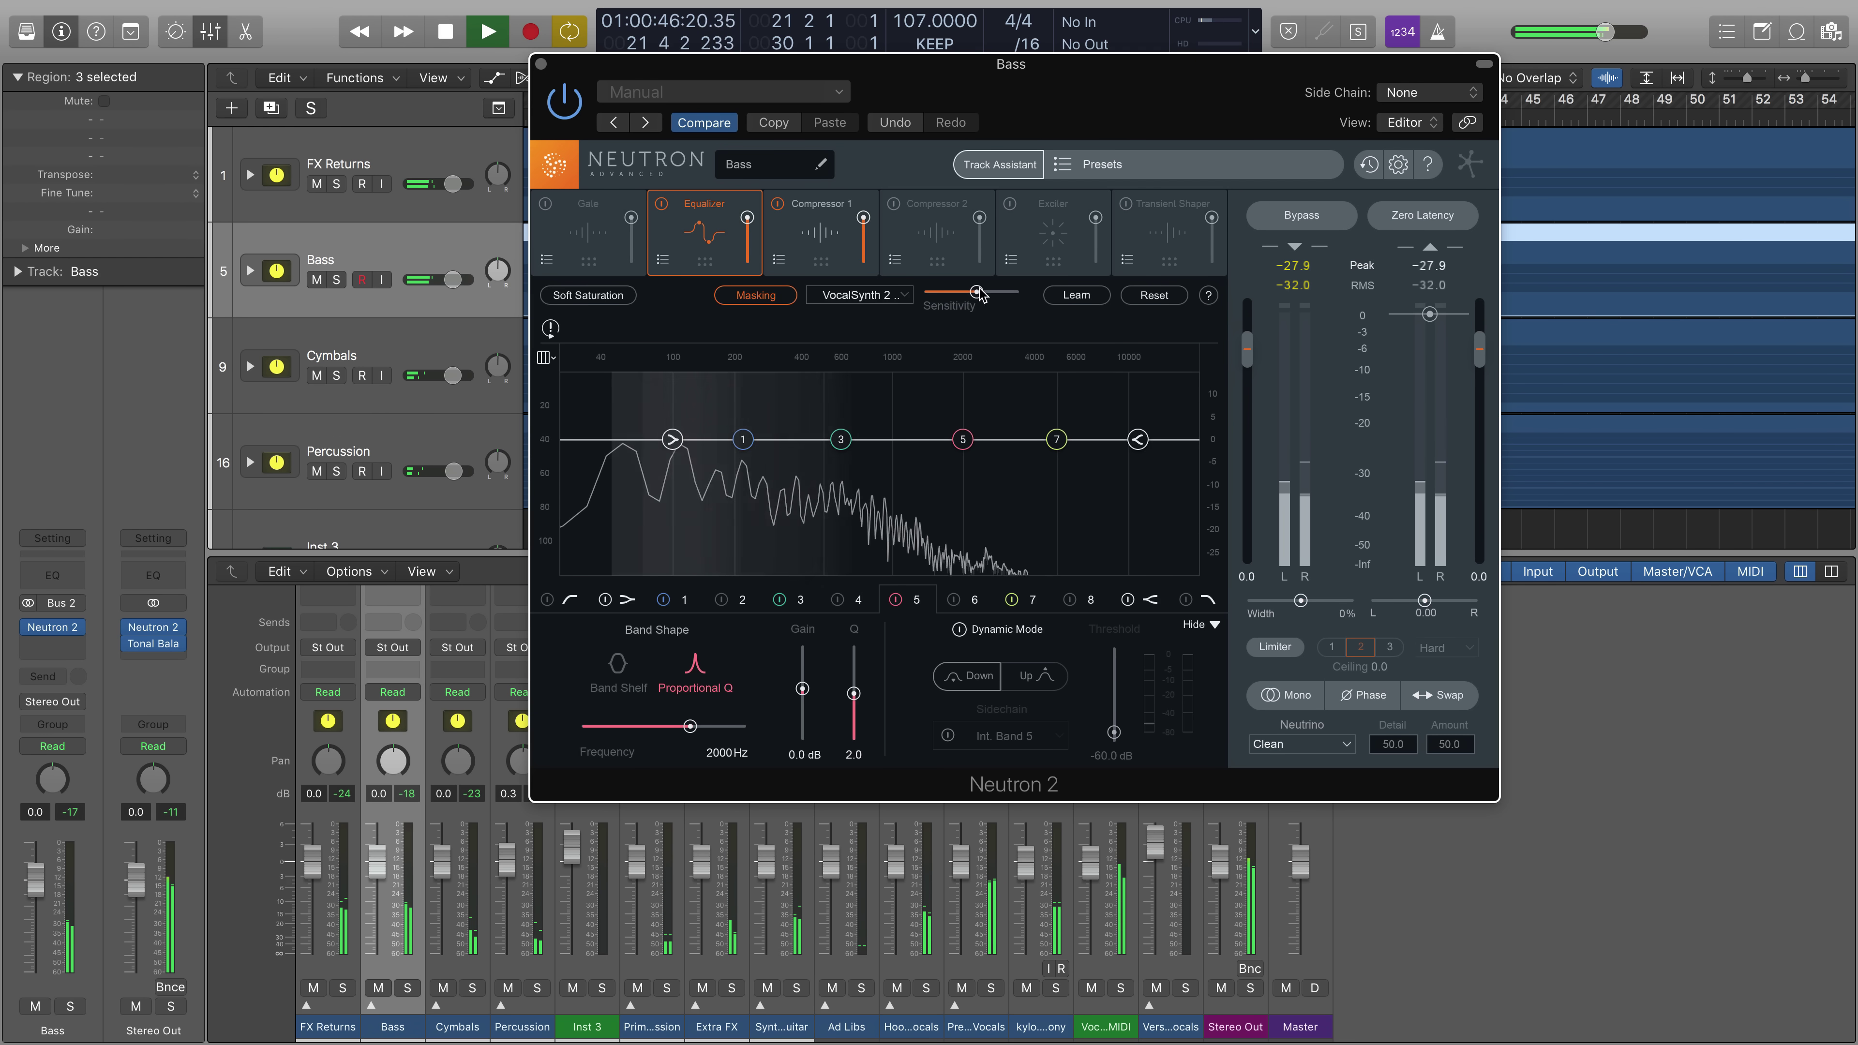
left_click_drag(981, 292, 1009, 293)
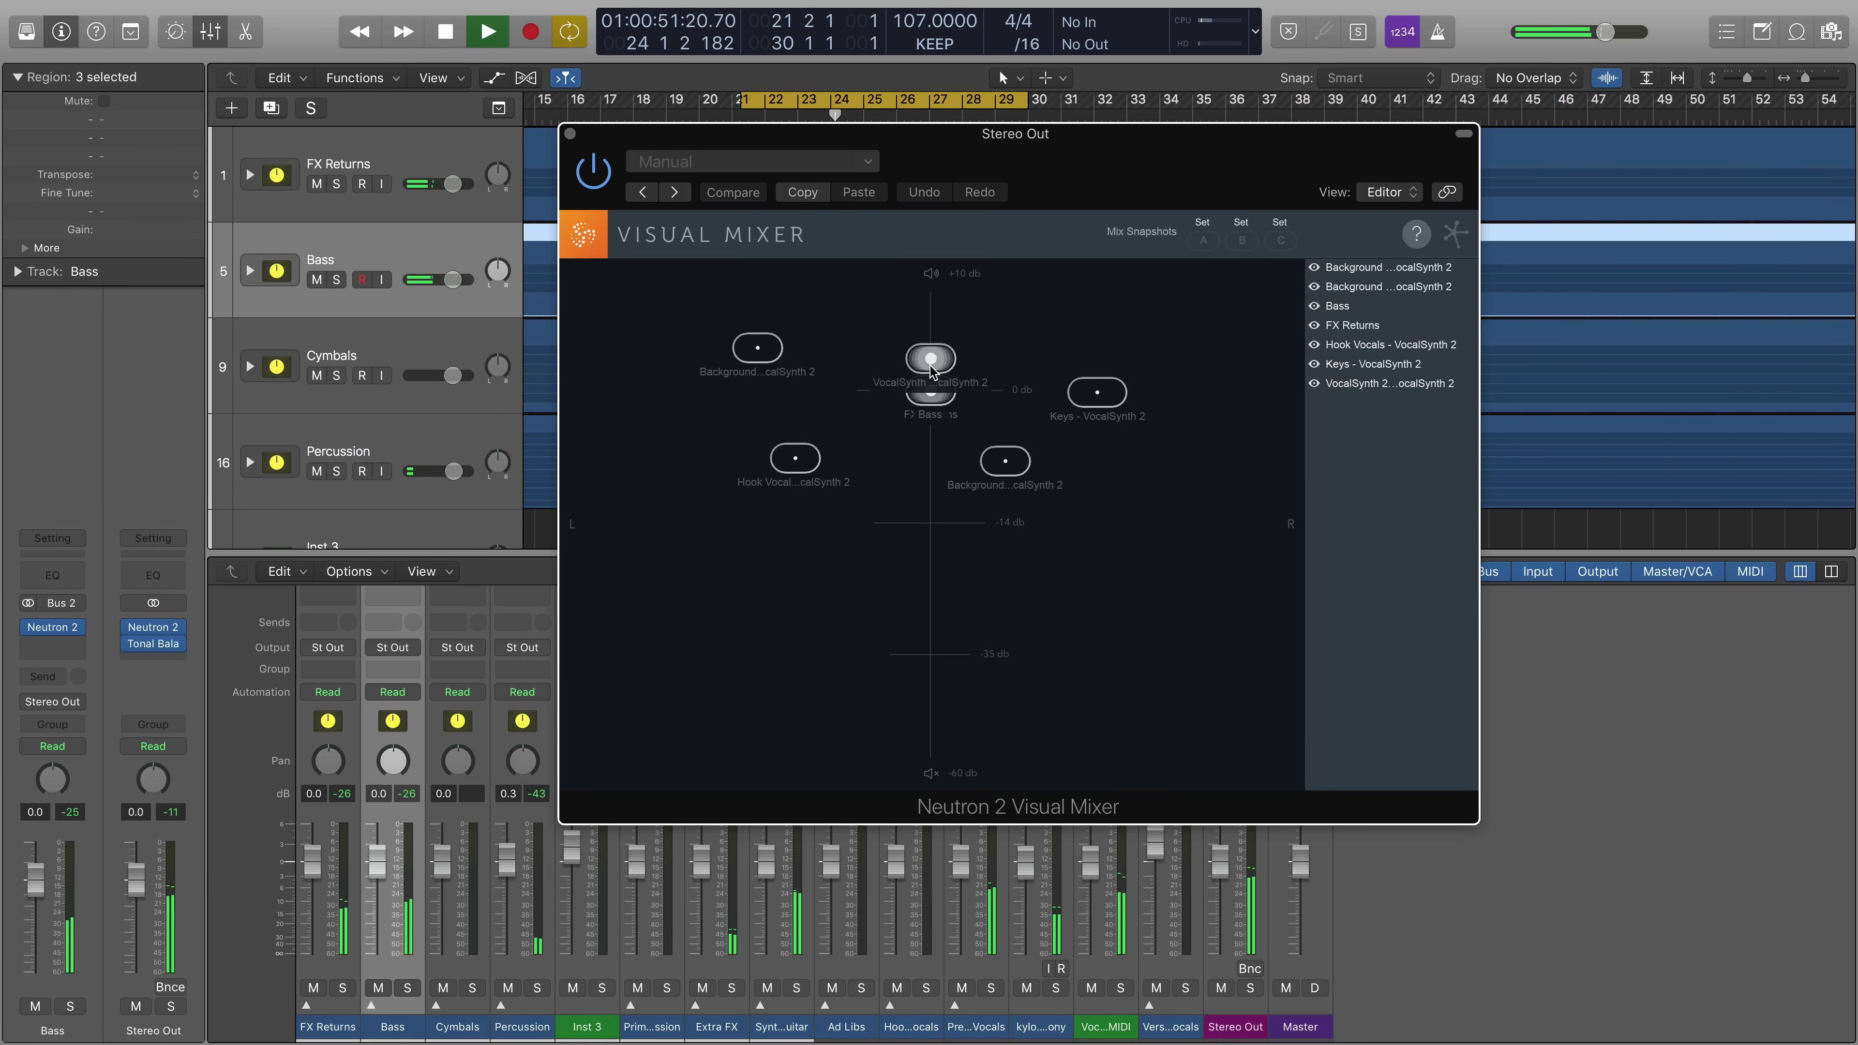
Raise the level of the VocalSynth 2 node near the centre of the Neutron 2 Visual Mixer.
left_click(930, 367)
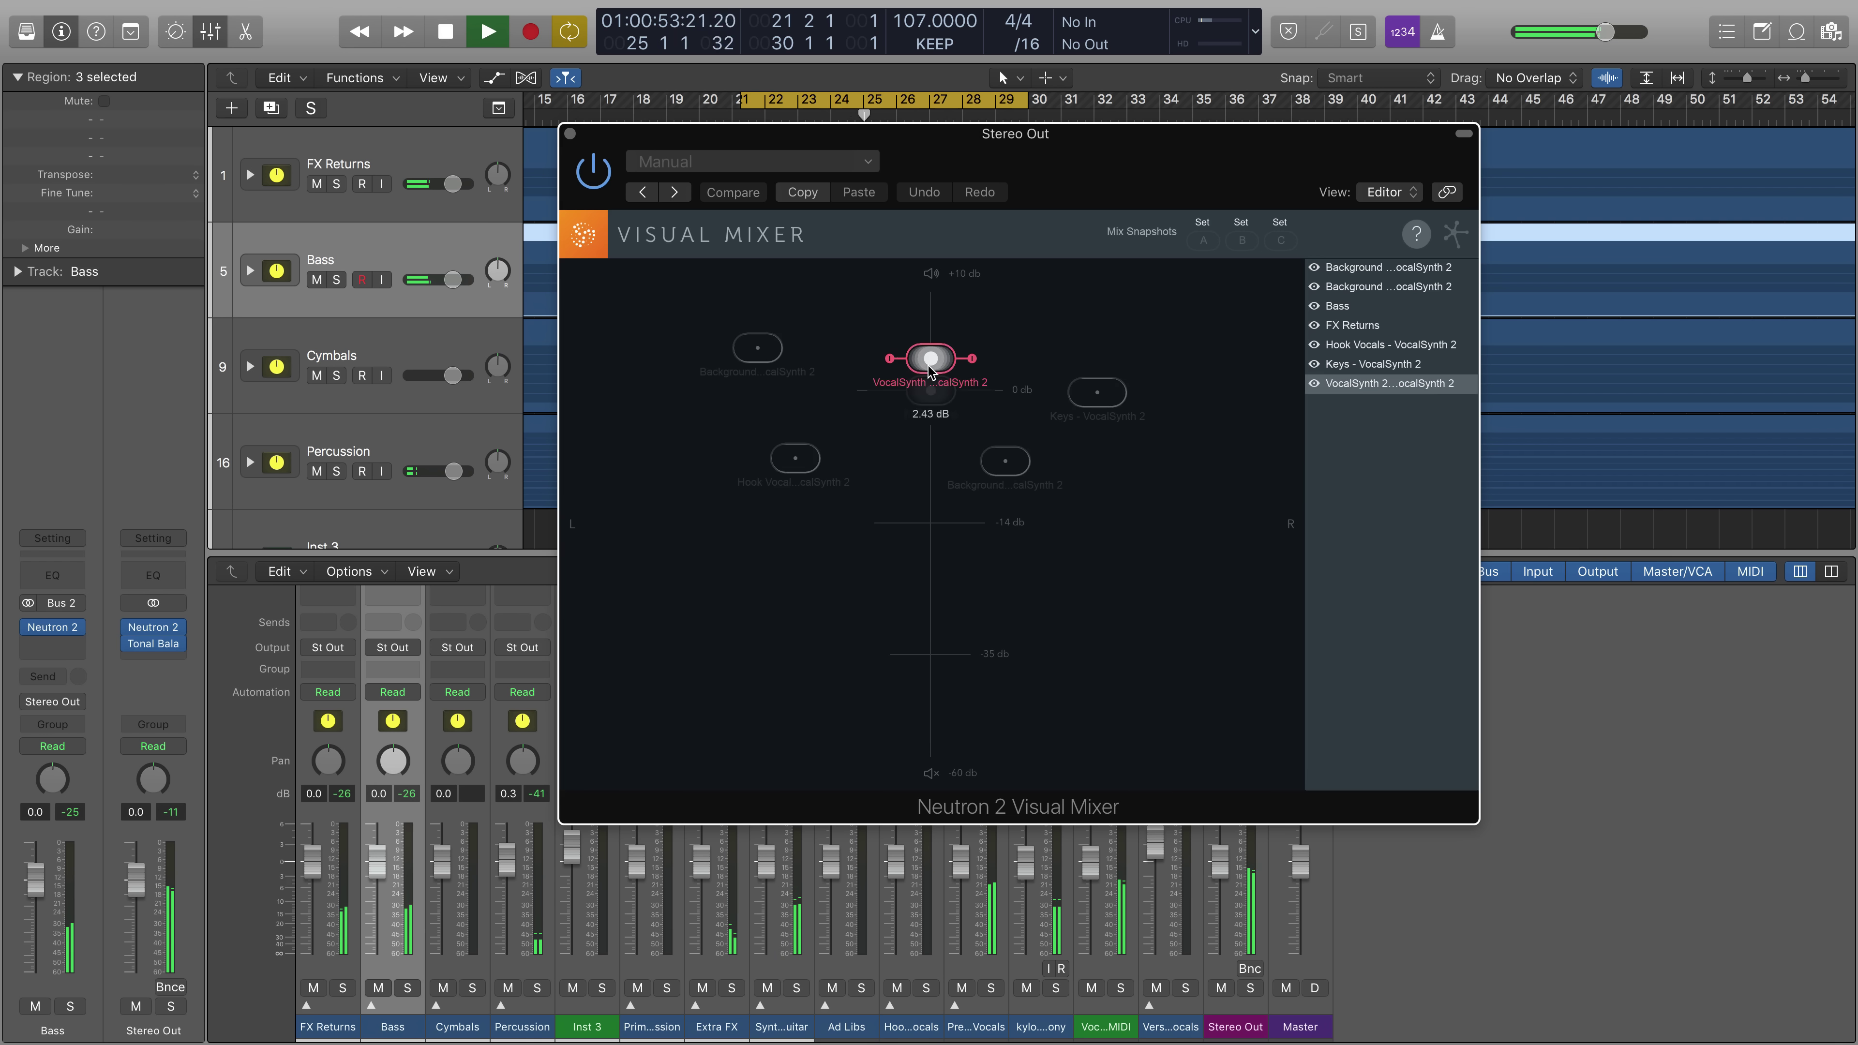
left_click_drag(928, 366, 937, 293)
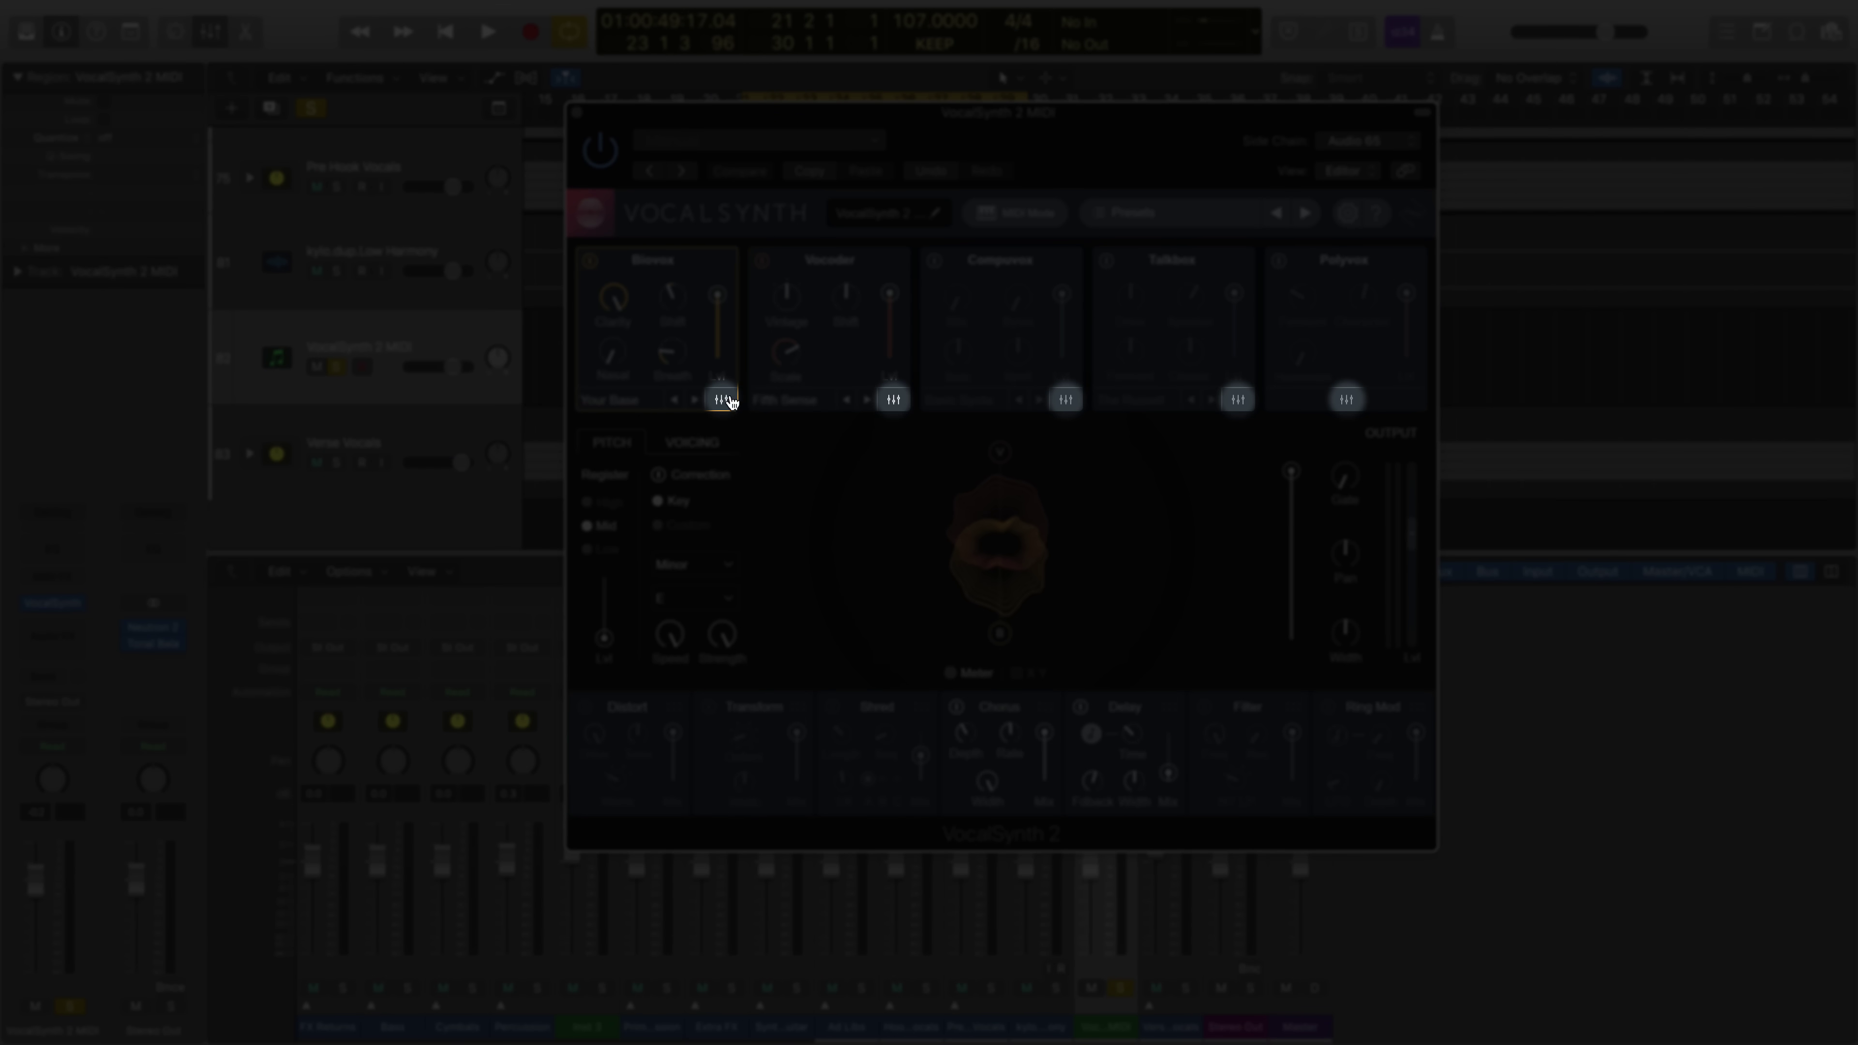
Show the advanced settings of Biovox and Vocoder on VocalSynth 2 MIDI, viewing the Vocoder bands' pan and volume modes.
left_click(722, 400)
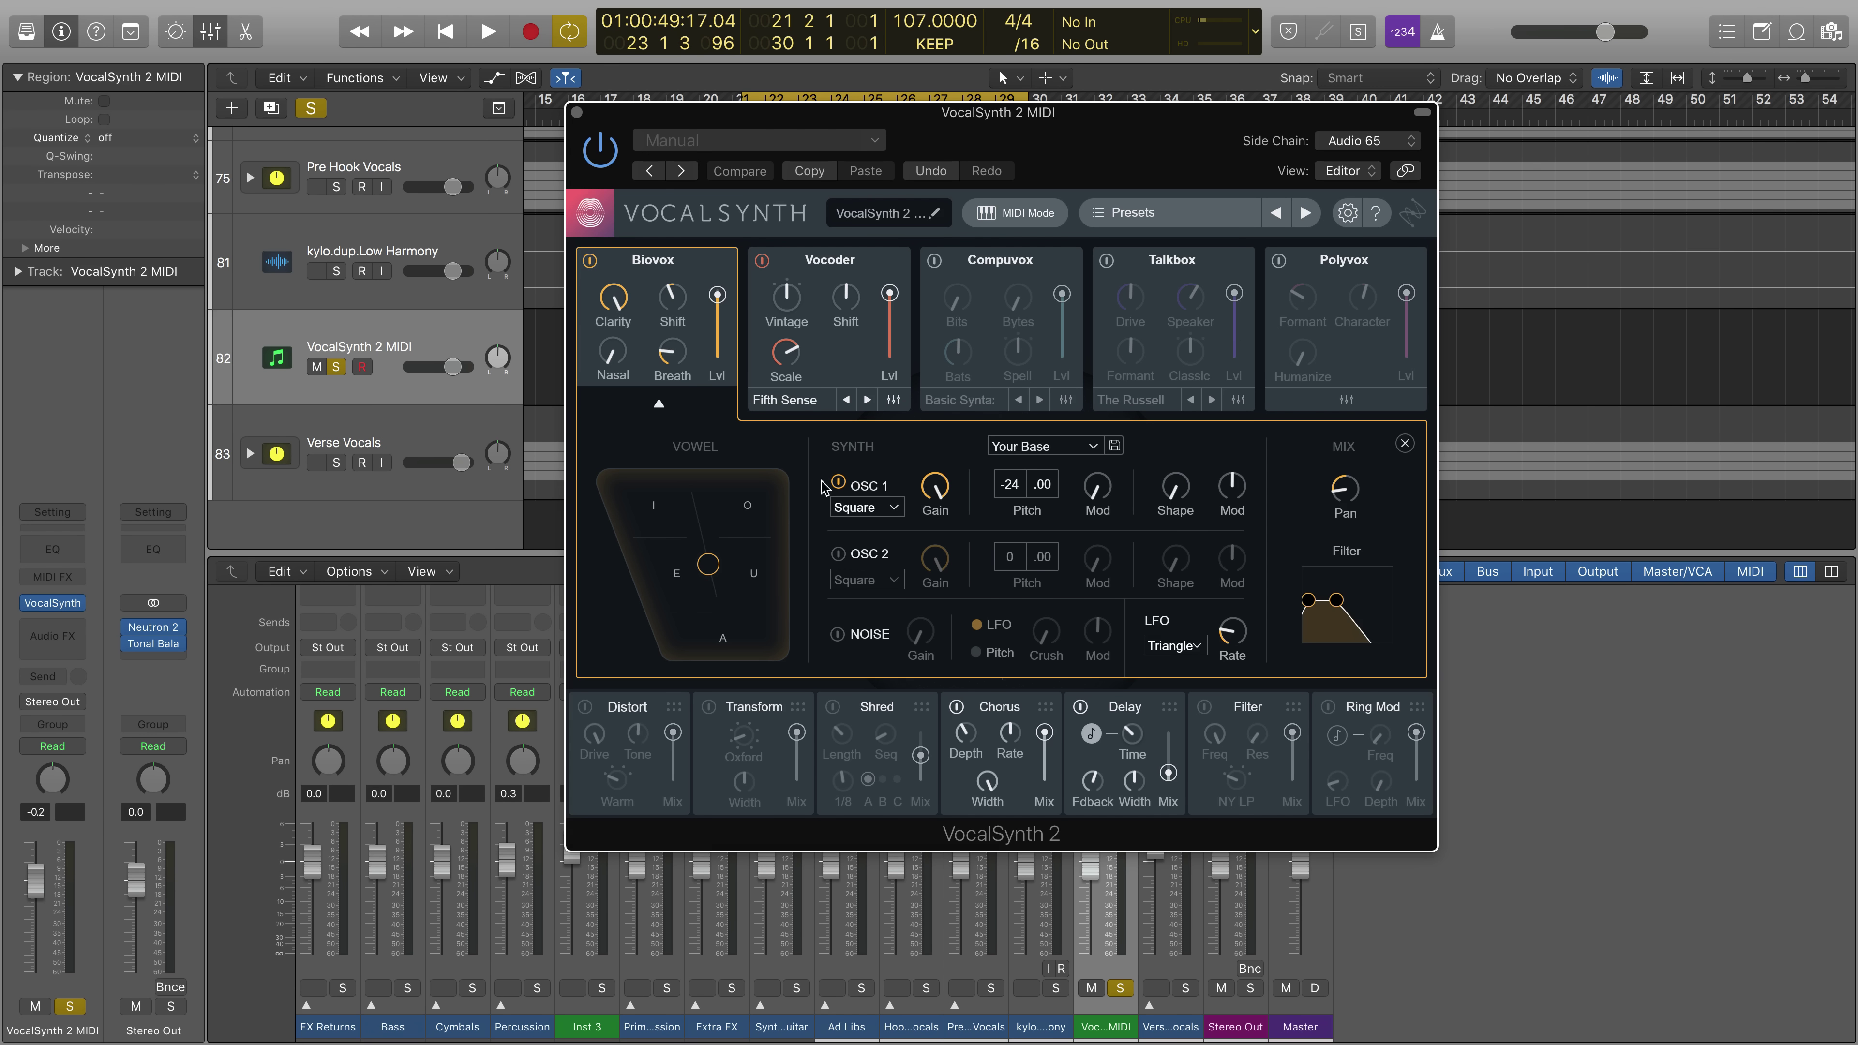
left_click(893, 400)
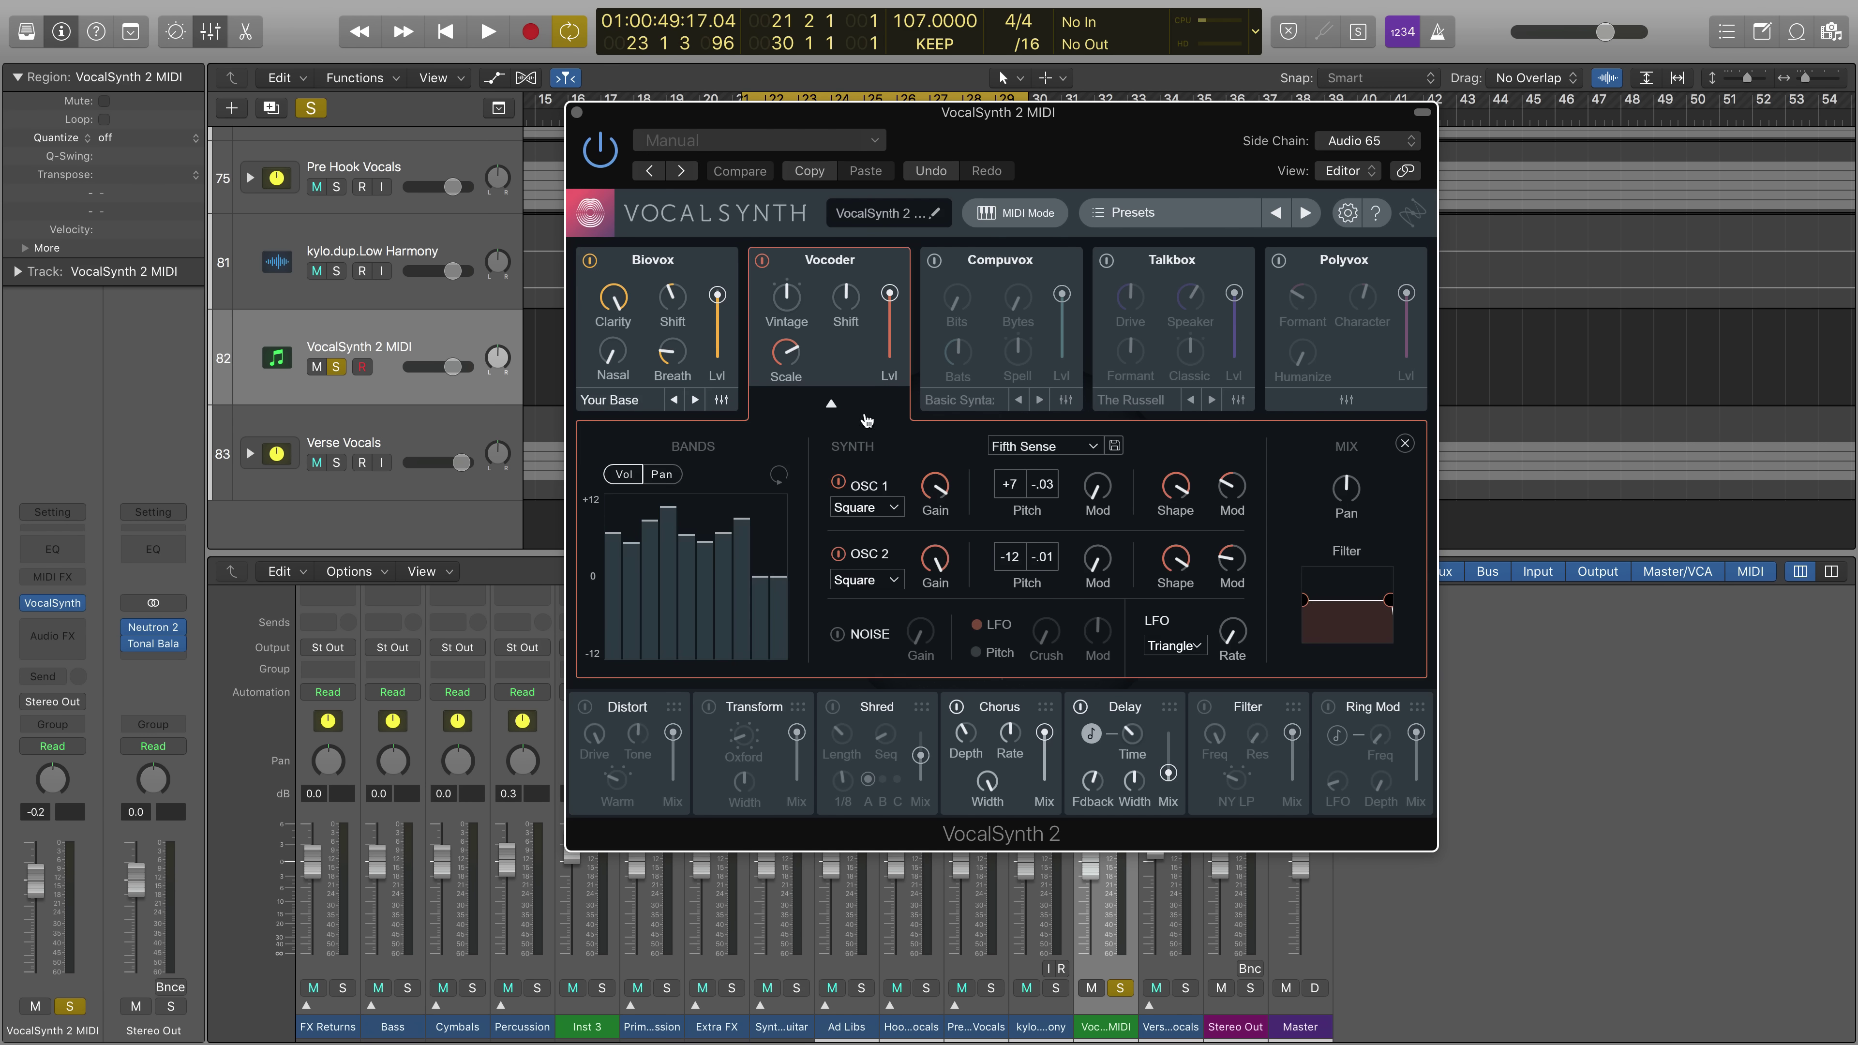
left_click(662, 476)
left_click(626, 480)
Draw a descending volume curve across the Vocoder bands from +12 towards -12 and play the soloed track.
mouse_move(608, 501)
left_mouse_down()
mouse_move(768, 615)
mouse_move(800, 663)
left_mouse_up()
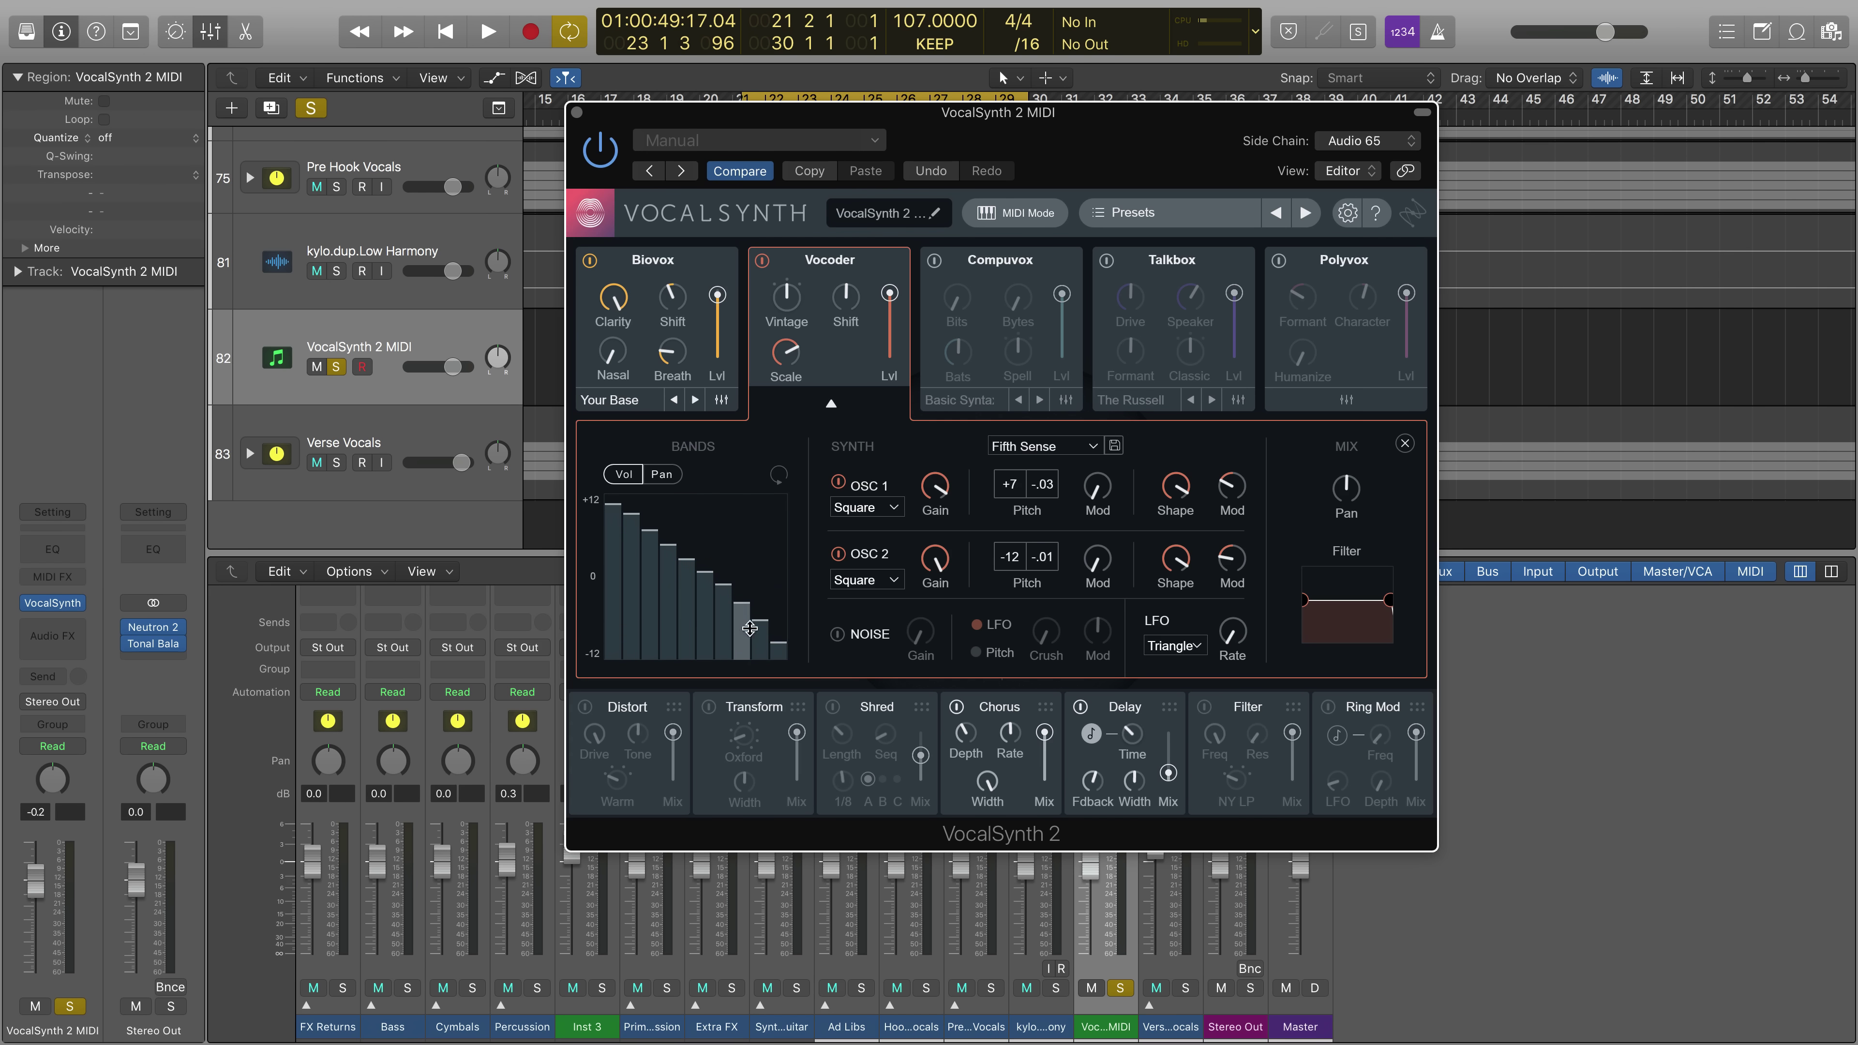
left_click_drag(1061, 146, 1191, 145)
key("space")
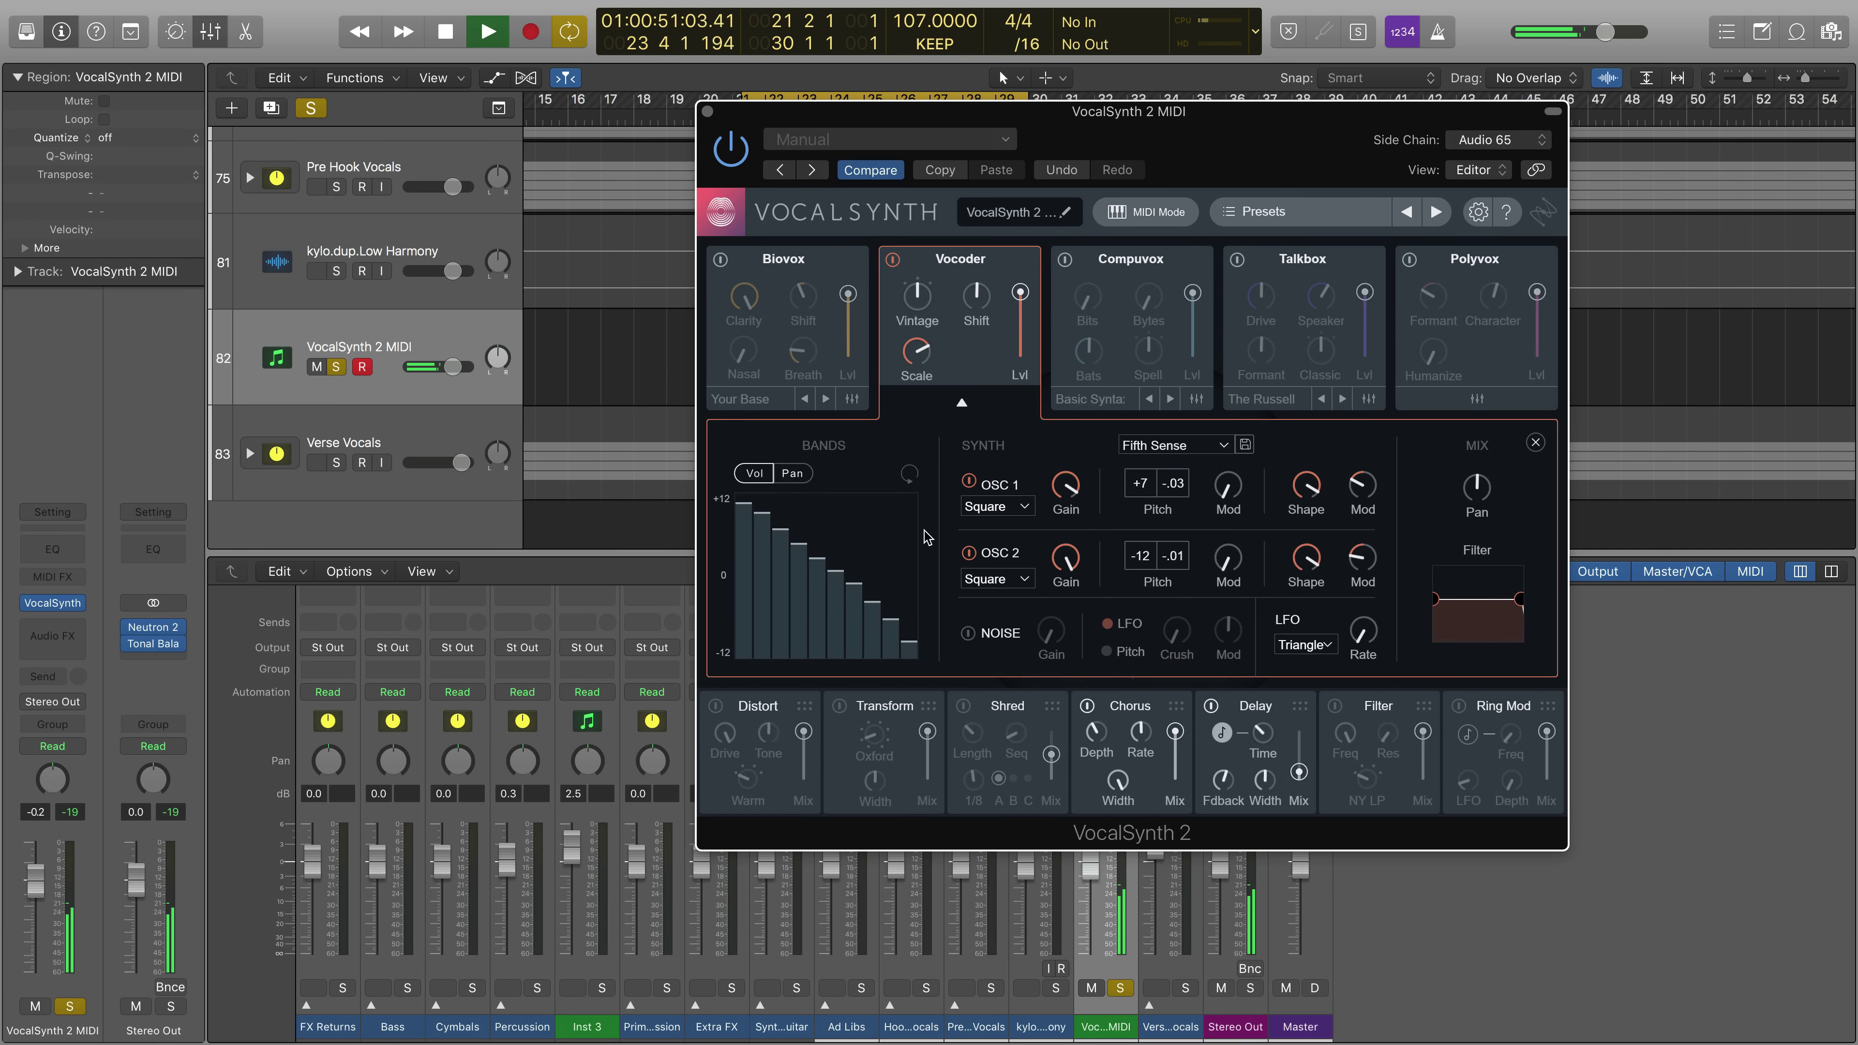
Audition an ascending volume curve across the Vocoder bands, stop playback and flatten all bands to 0.
left_click_drag(915, 498, 717, 671)
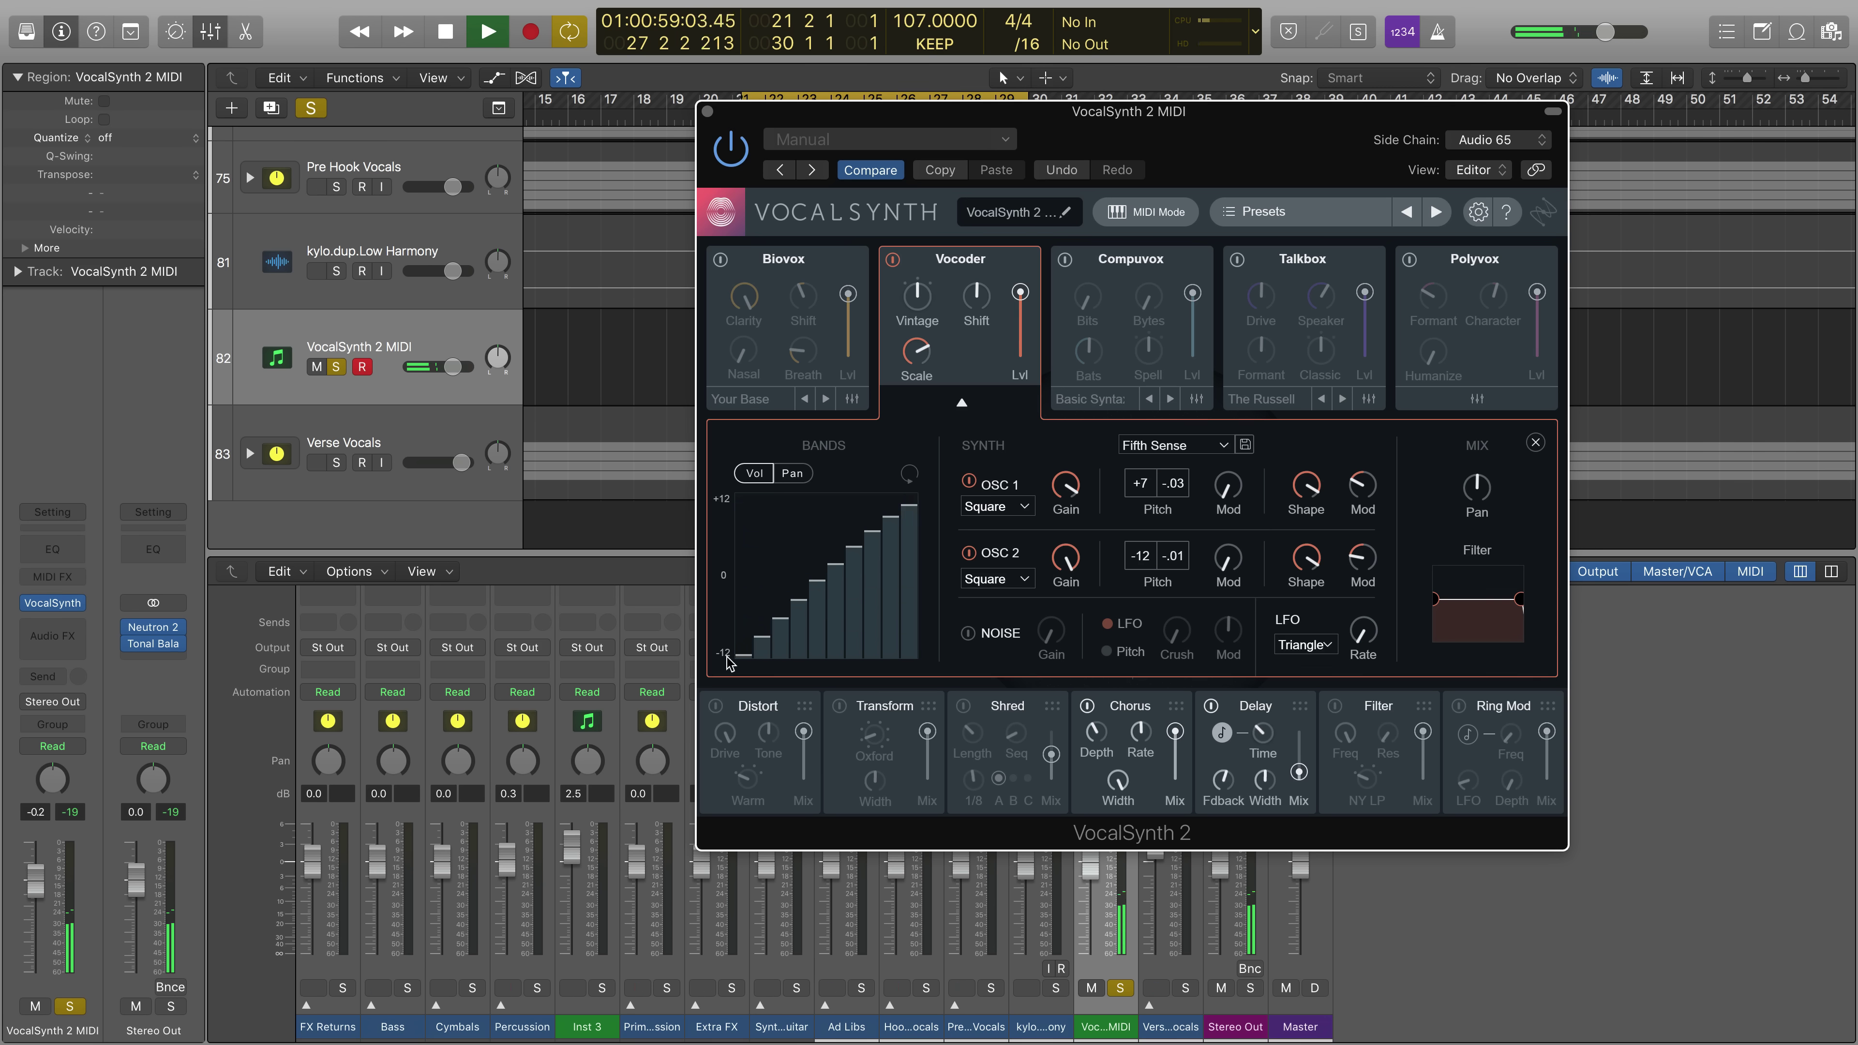
key("space")
mouse_move(728, 662)
left_mouse_down()
mouse_move(826, 576)
mouse_move(917, 576)
left_mouse_up()
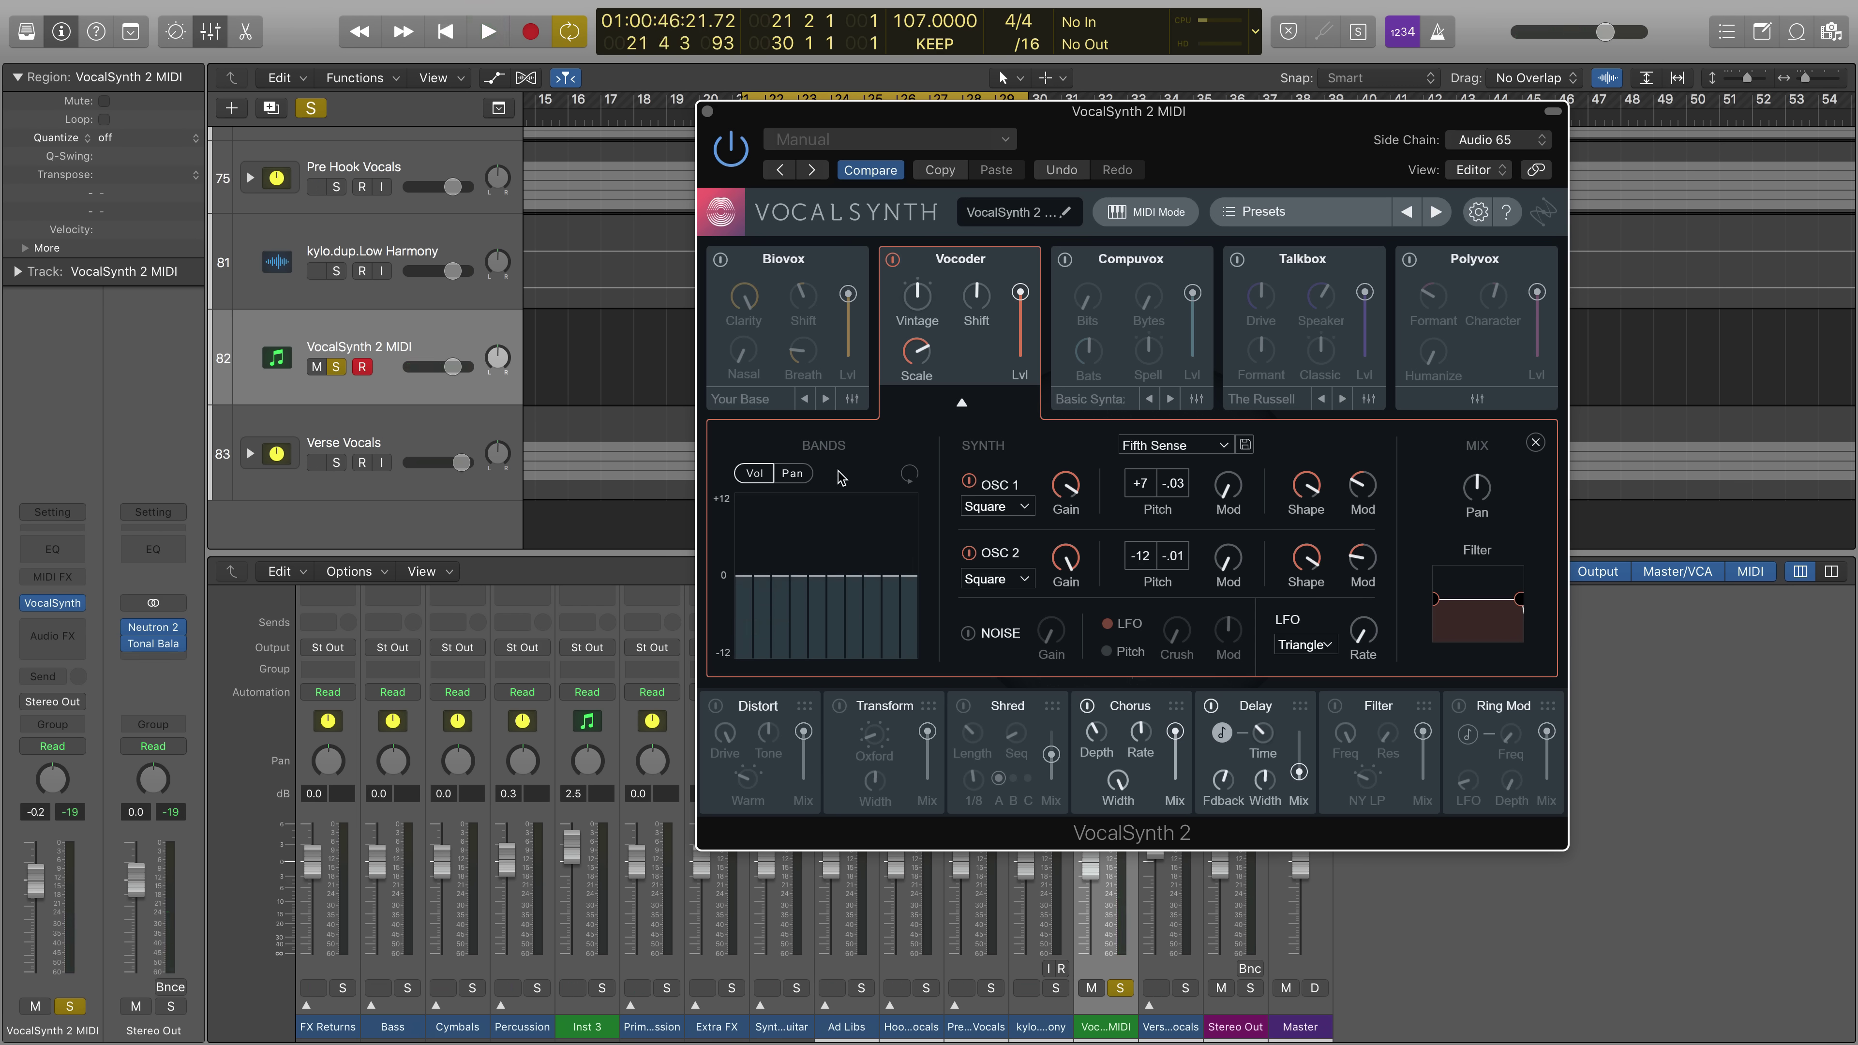
Pan the low Vocoder bands left and the high bands right, and reverse the pan curve during playback.
left_click(801, 474)
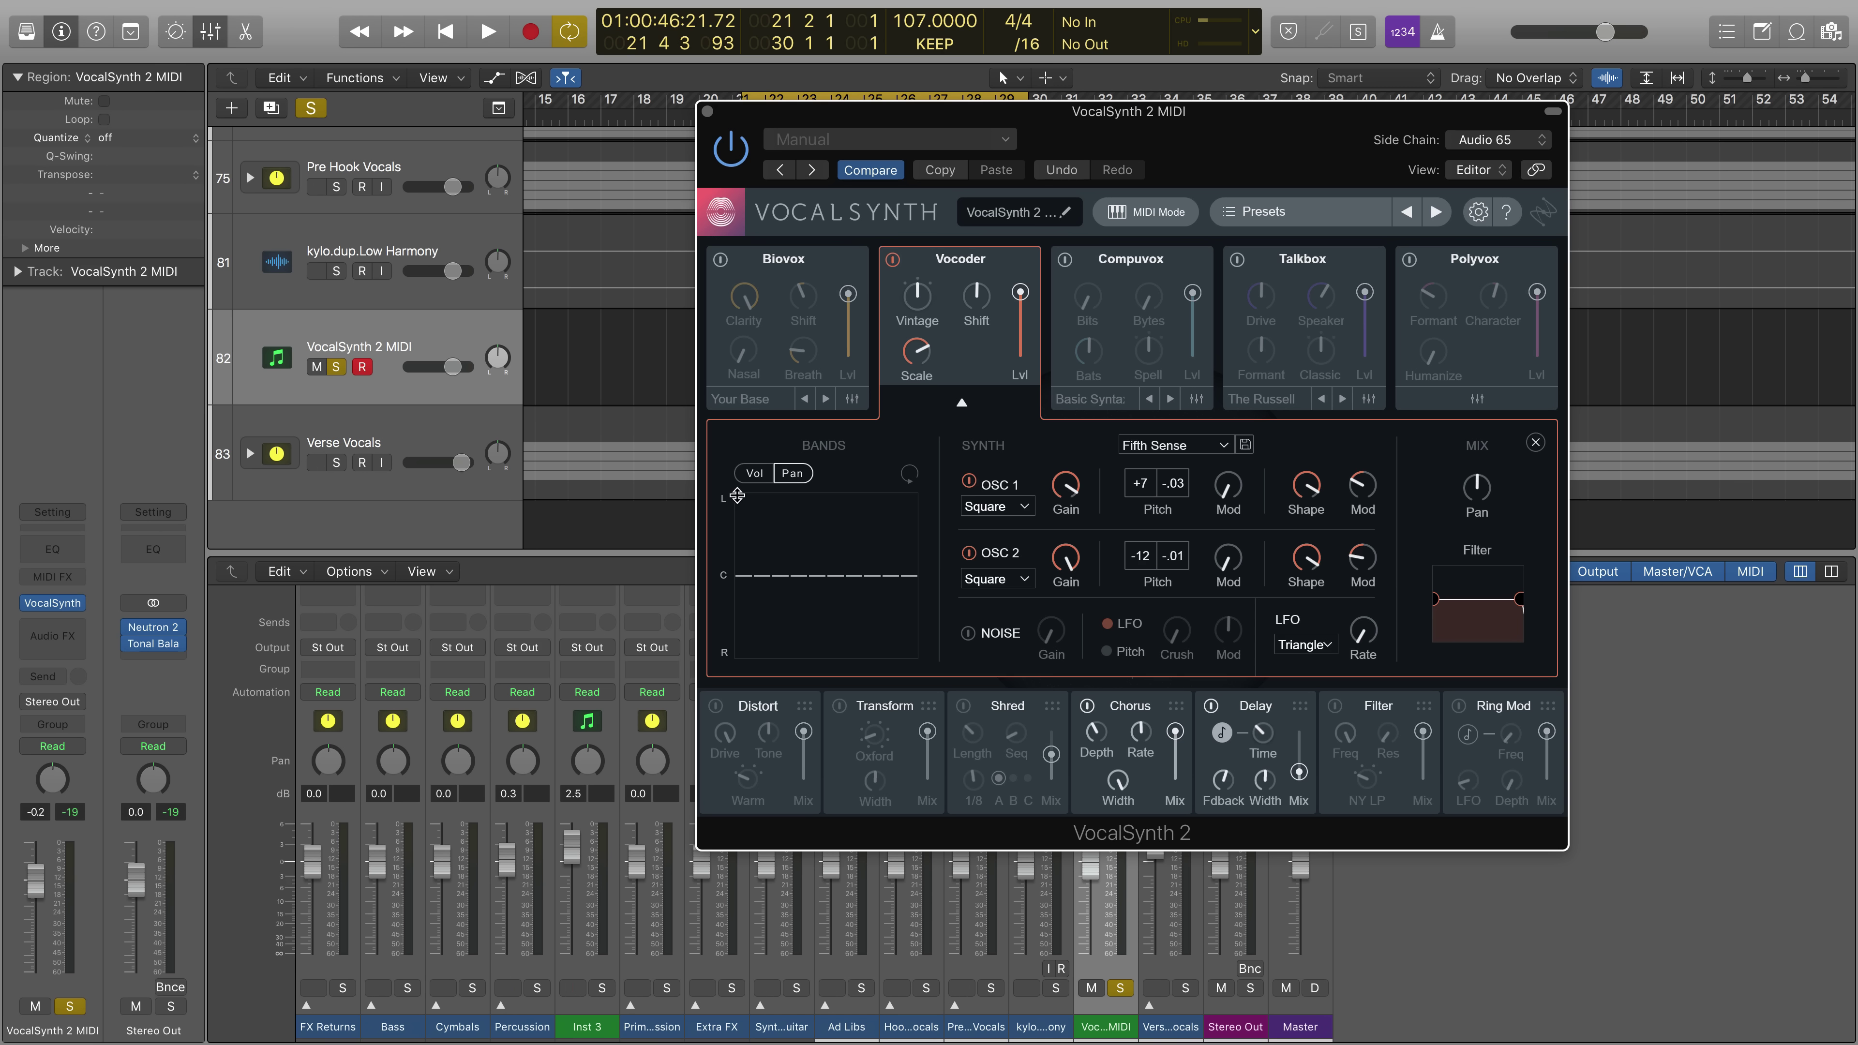
mouse_move(736, 495)
left_mouse_down()
mouse_move(816, 495)
mouse_move(835, 672)
mouse_move(924, 661)
left_mouse_up()
key("space")
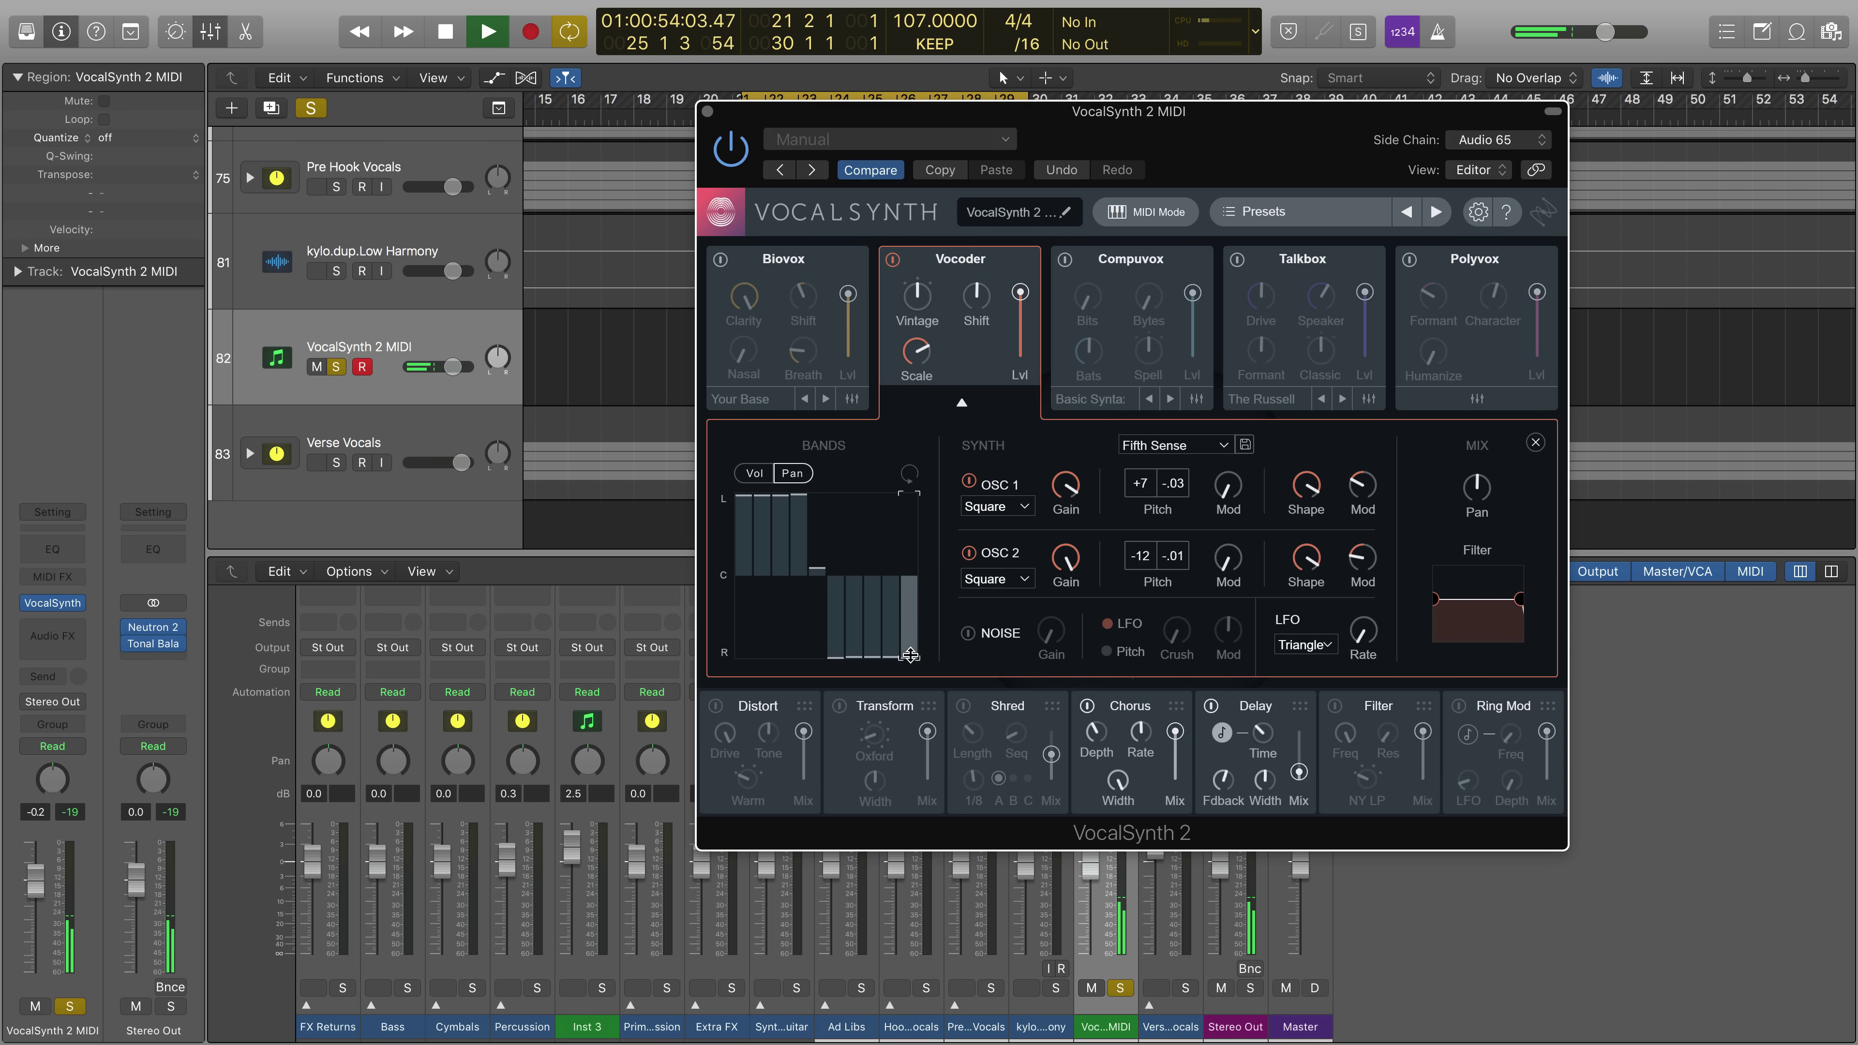
mouse_move(908, 505)
left_mouse_down()
mouse_move(828, 497)
mouse_move(794, 663)
mouse_move(725, 661)
left_mouse_up()
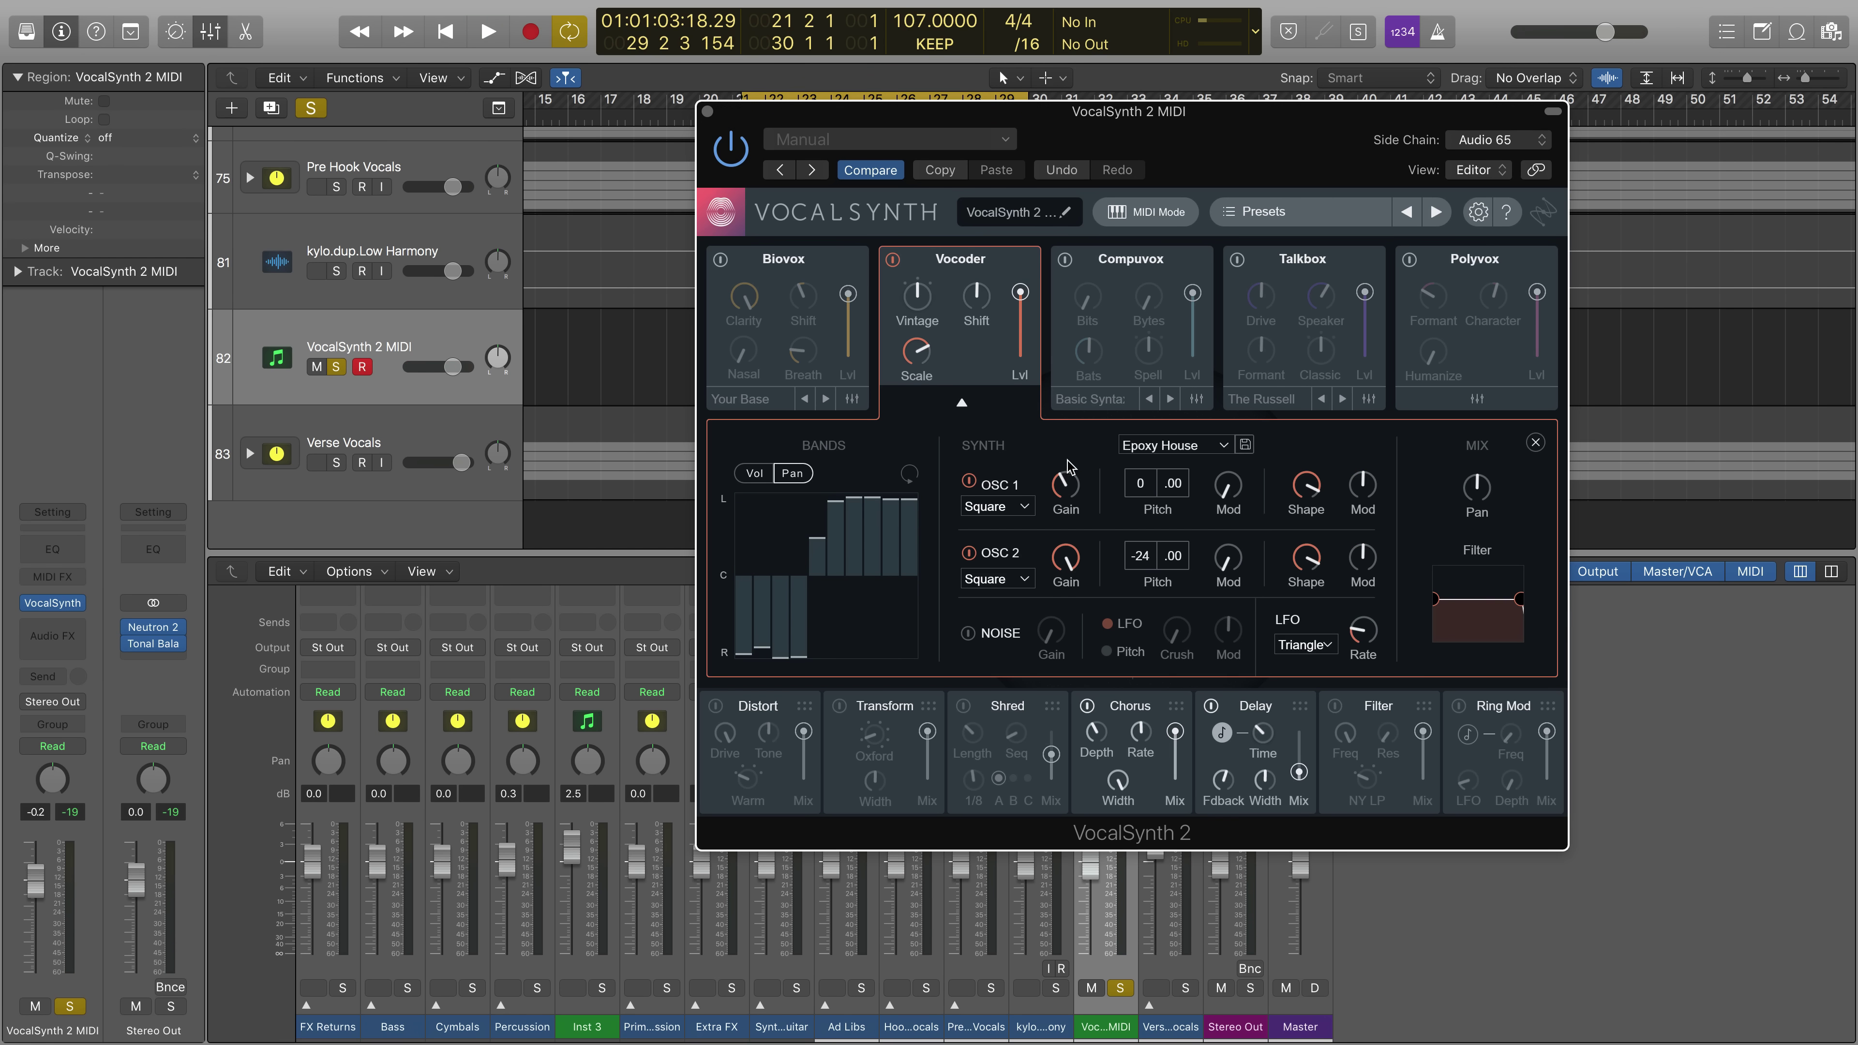
Choose the Epoxy House preset for the Vocoder synth and view the same preset list from the compact module.
left_click(1158, 445)
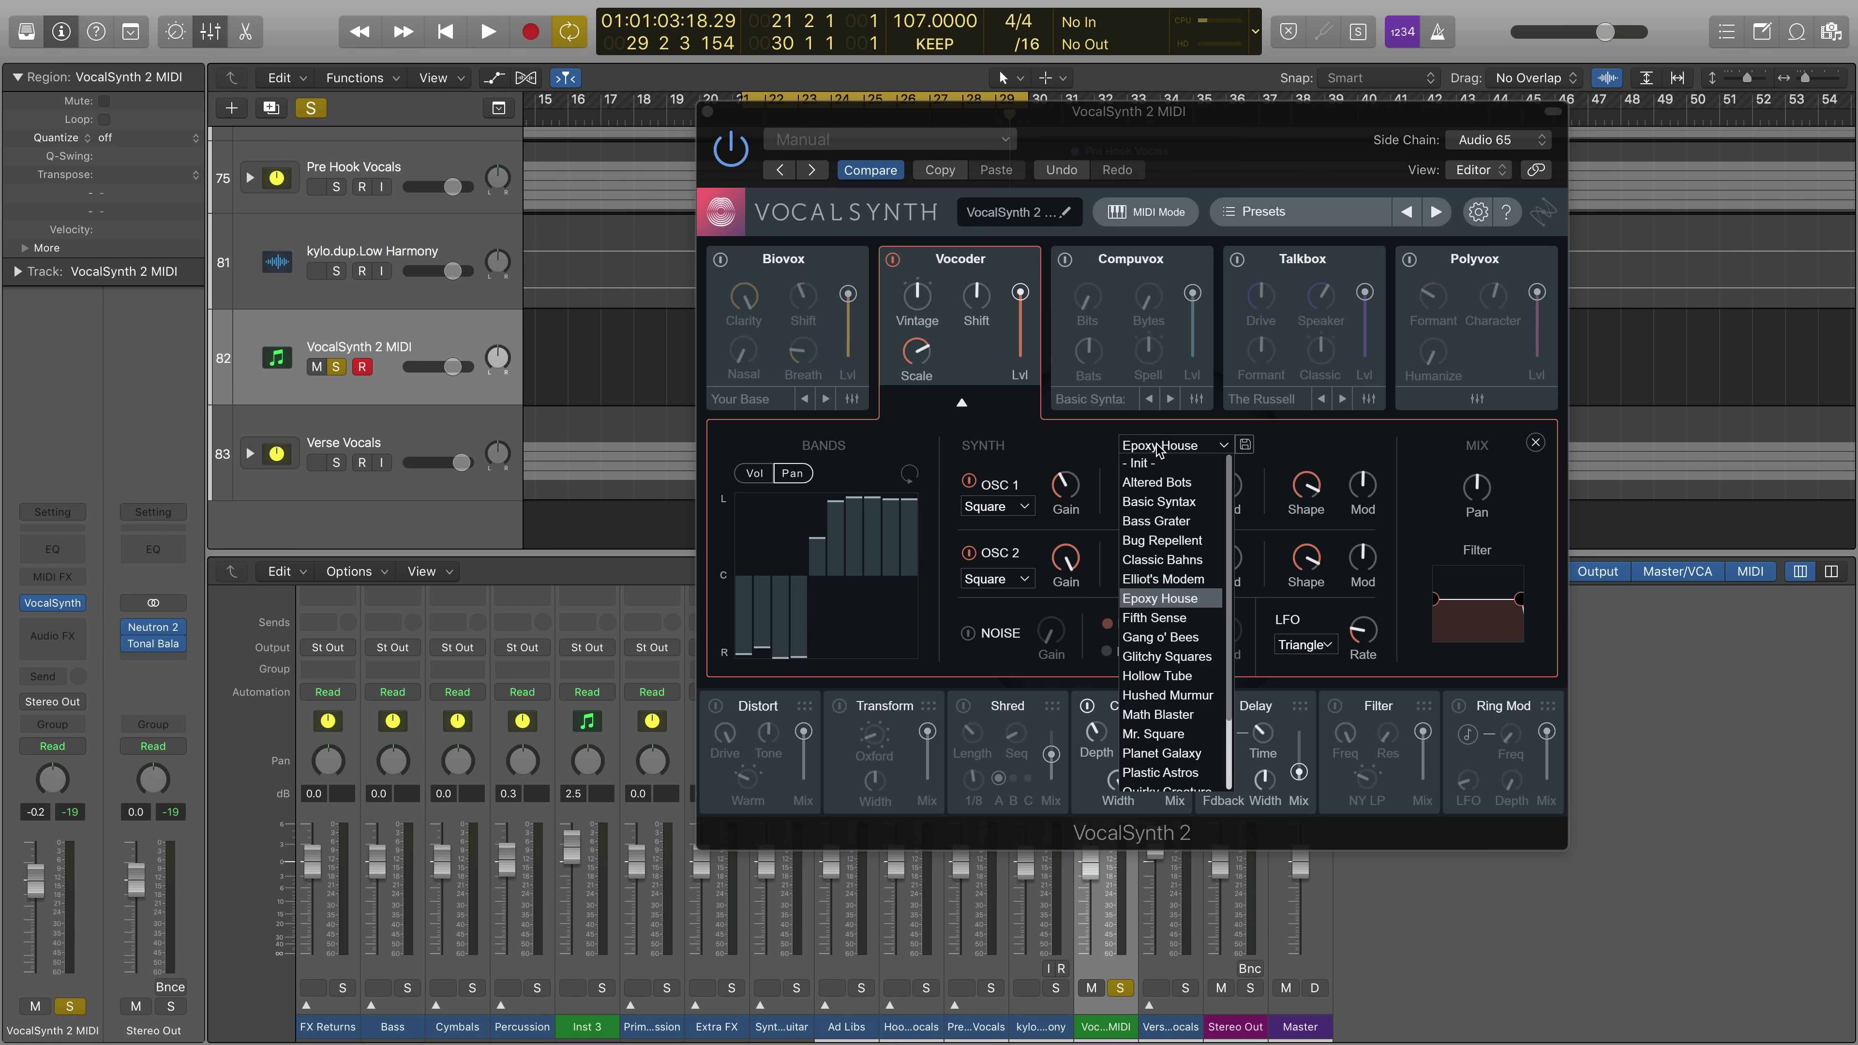
left_click(1179, 604)
left_click(961, 403)
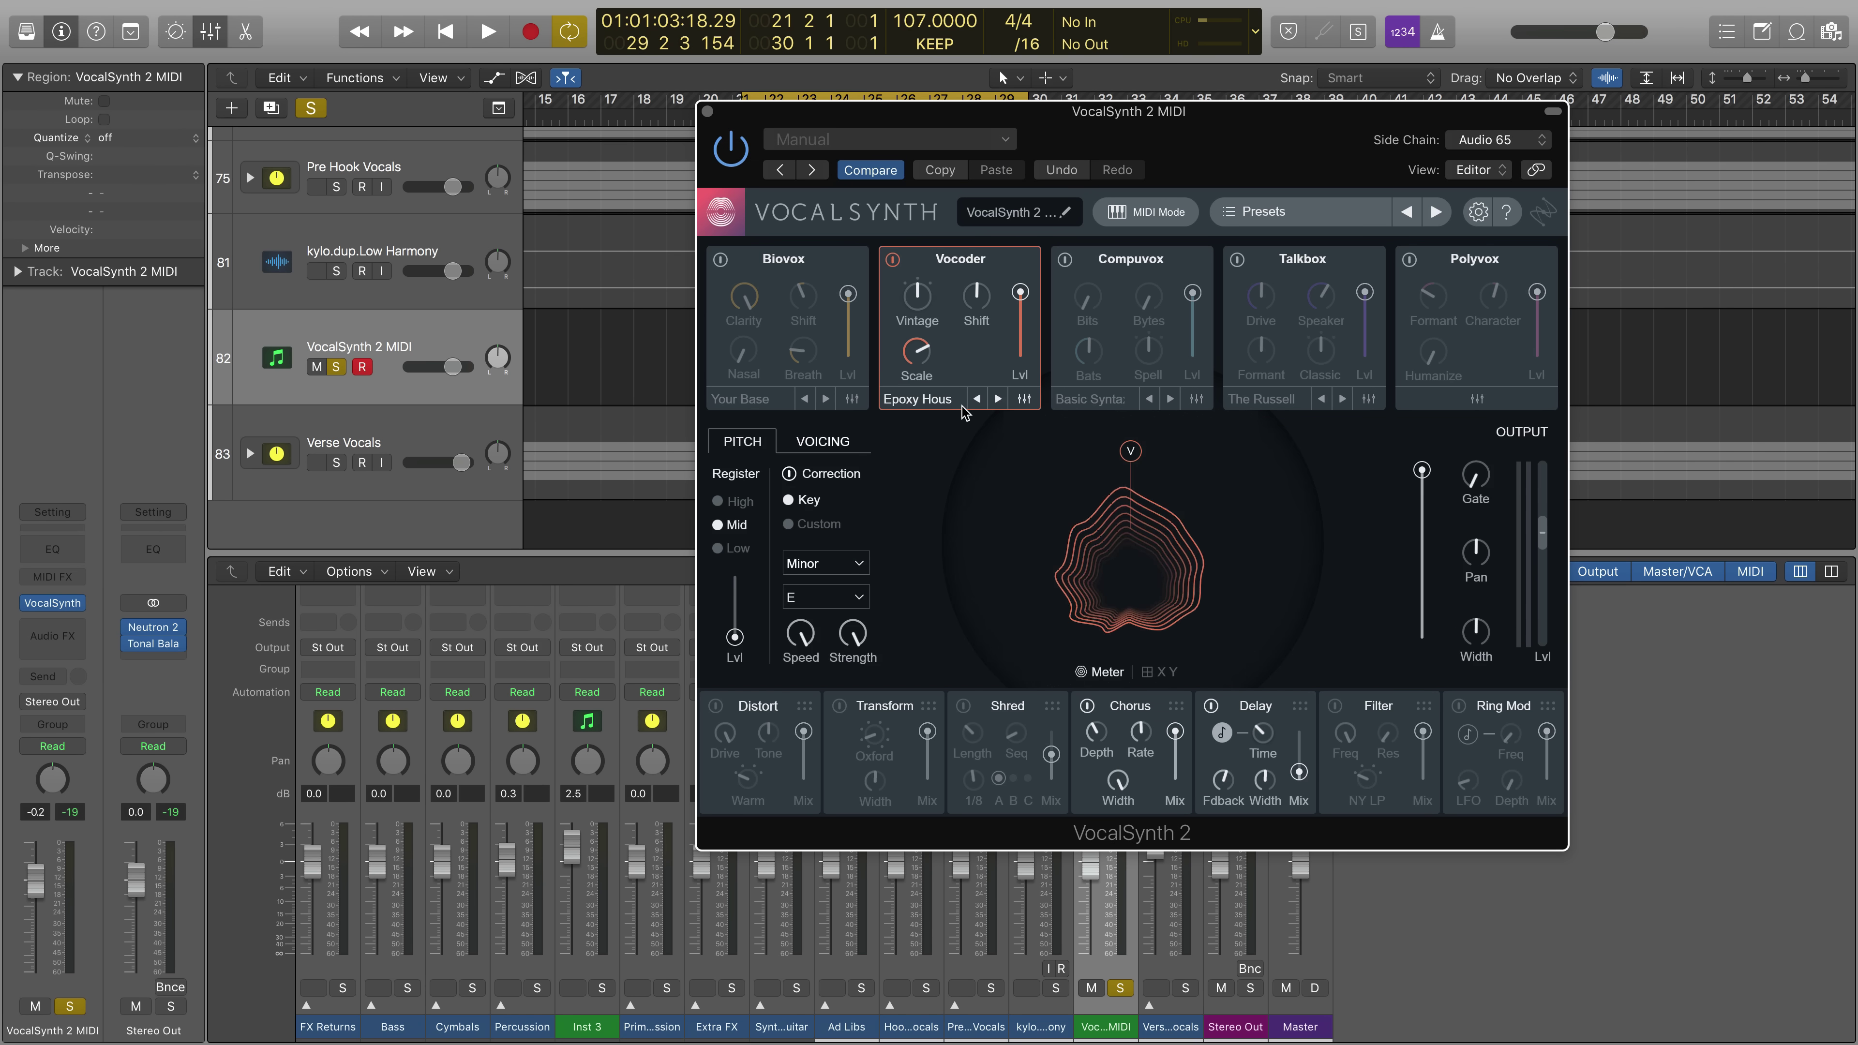
left_click(998, 399)
left_click(940, 401)
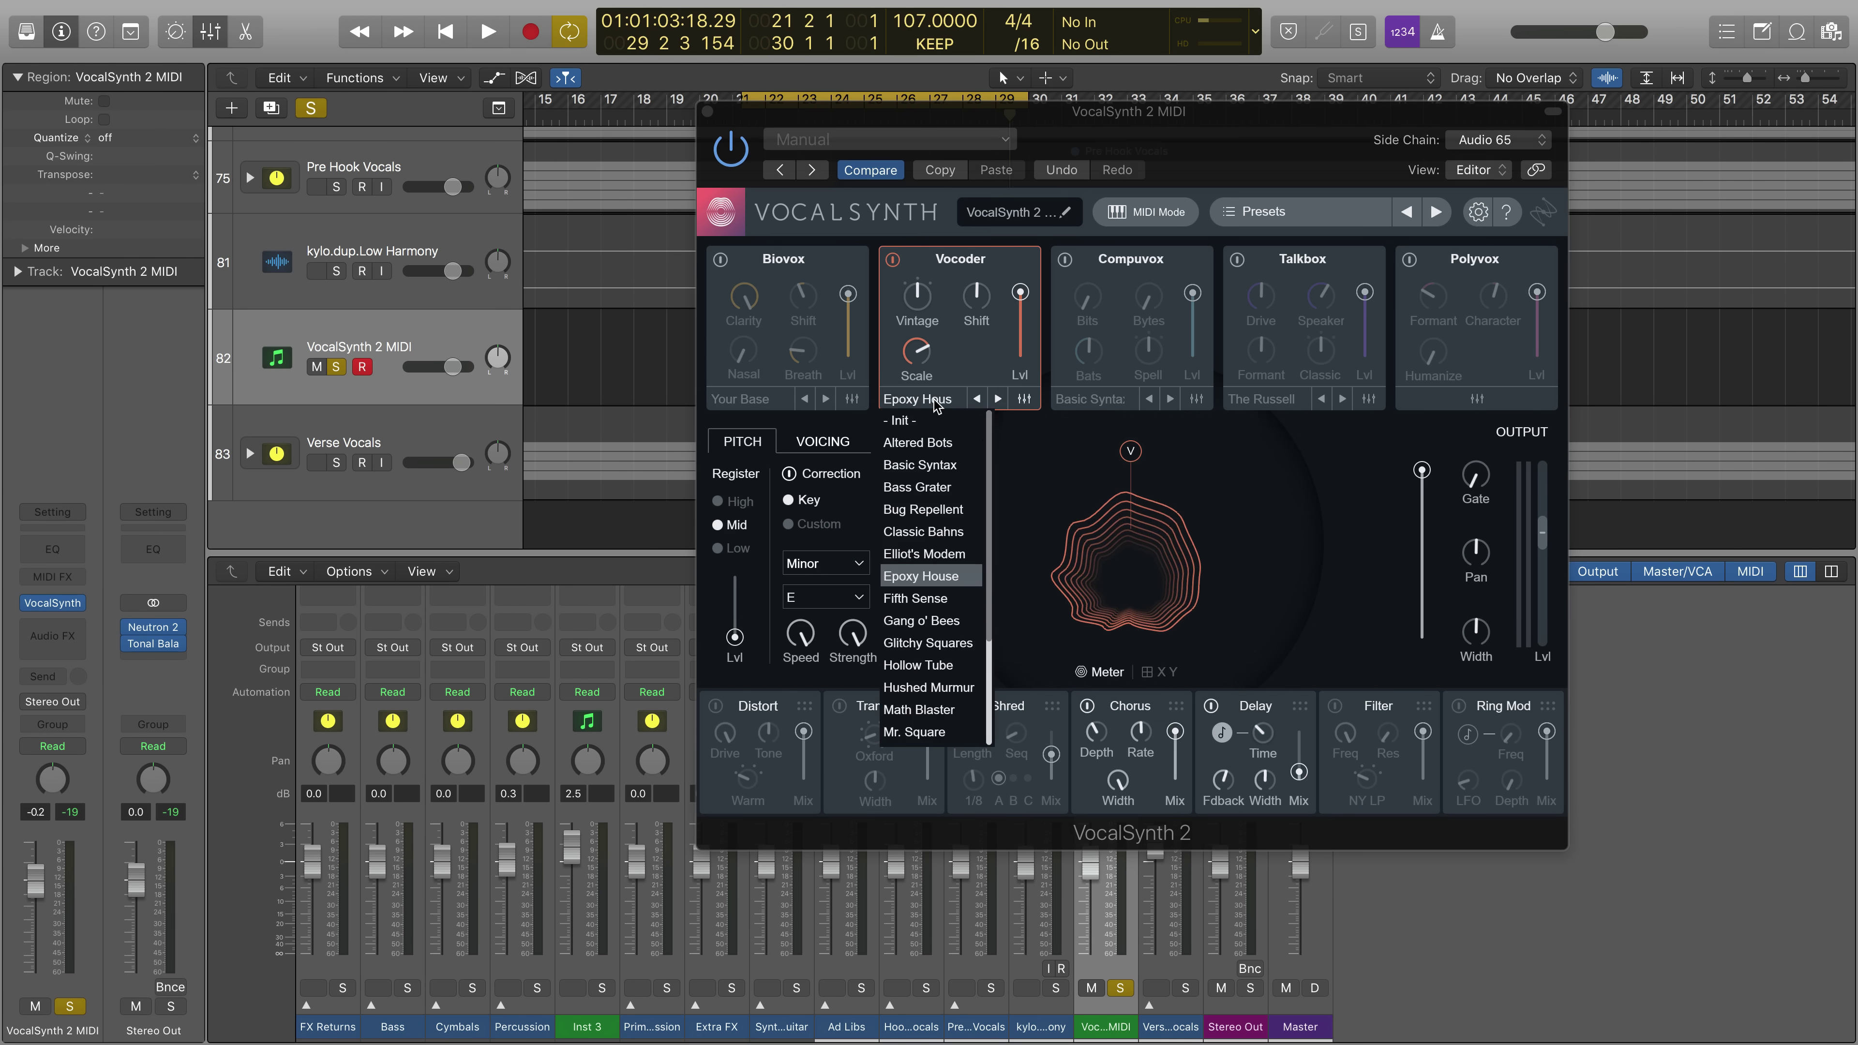
left_click(1025, 399)
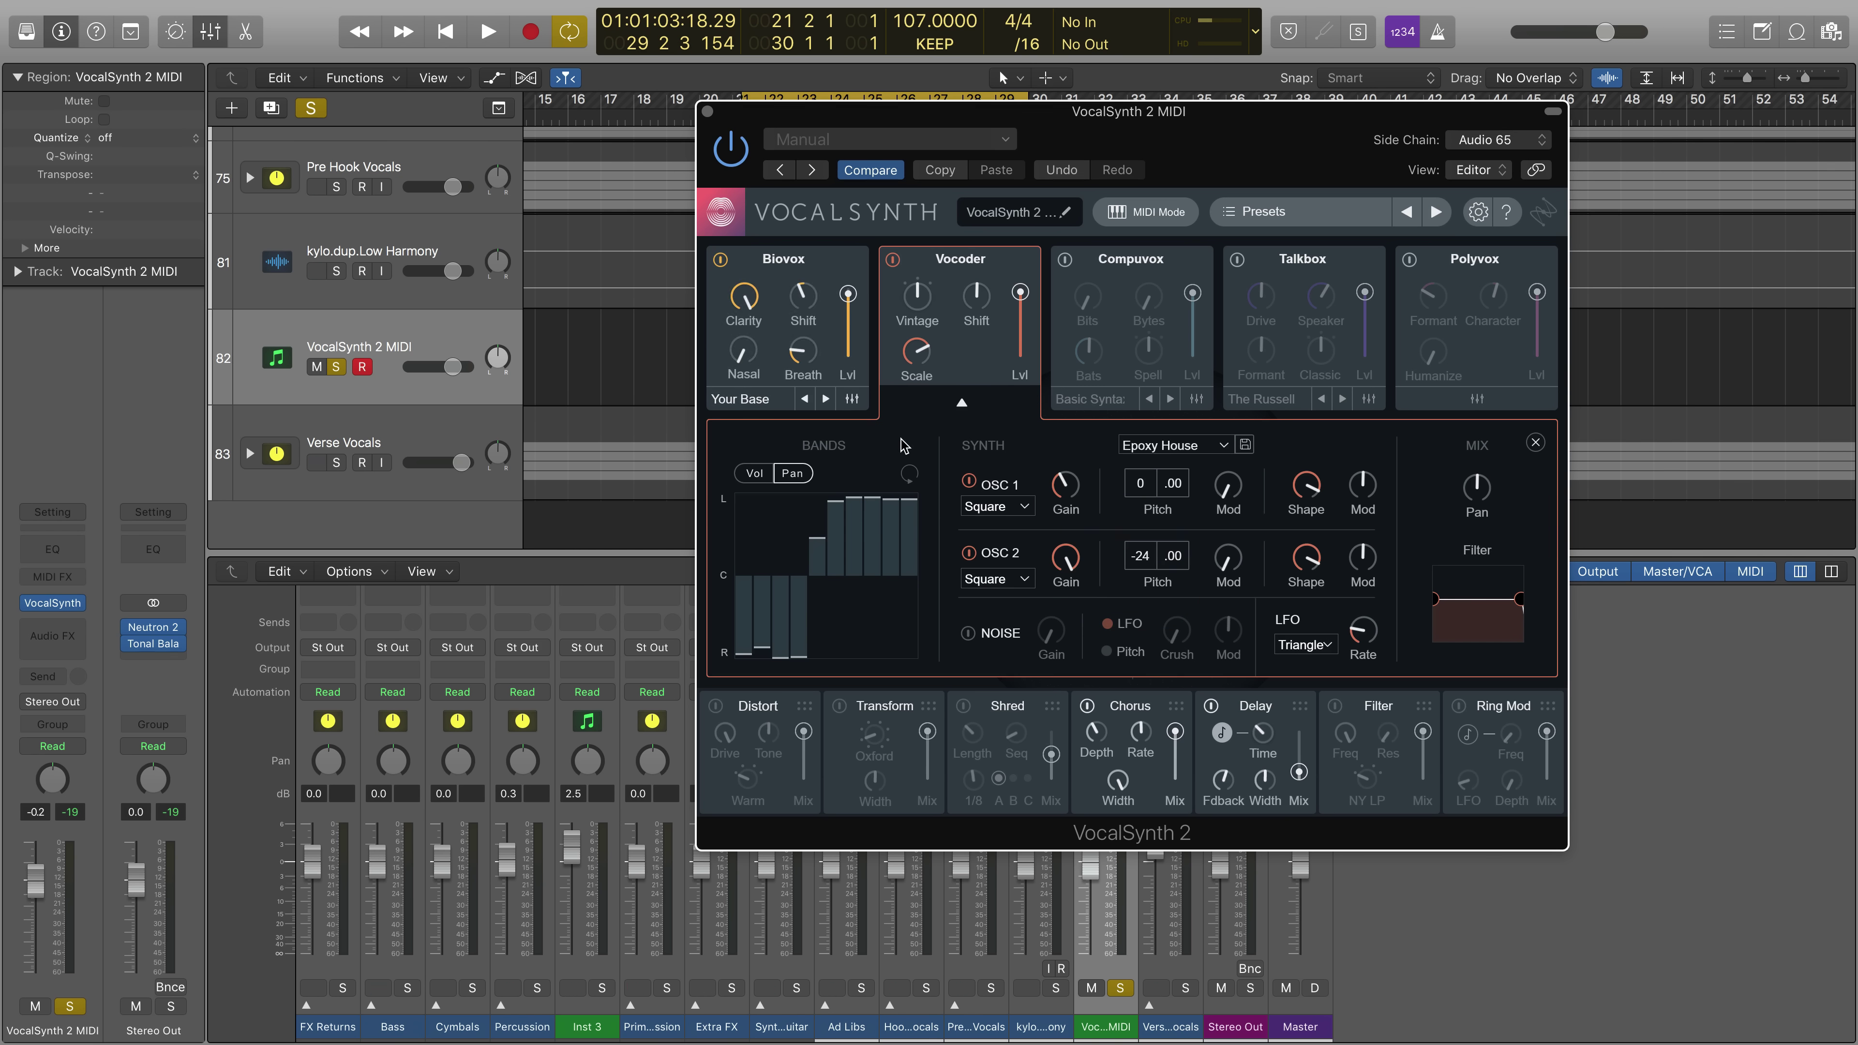
Pan the Vocoder module to 54R in its advanced mix settings.
left_click(962, 414)
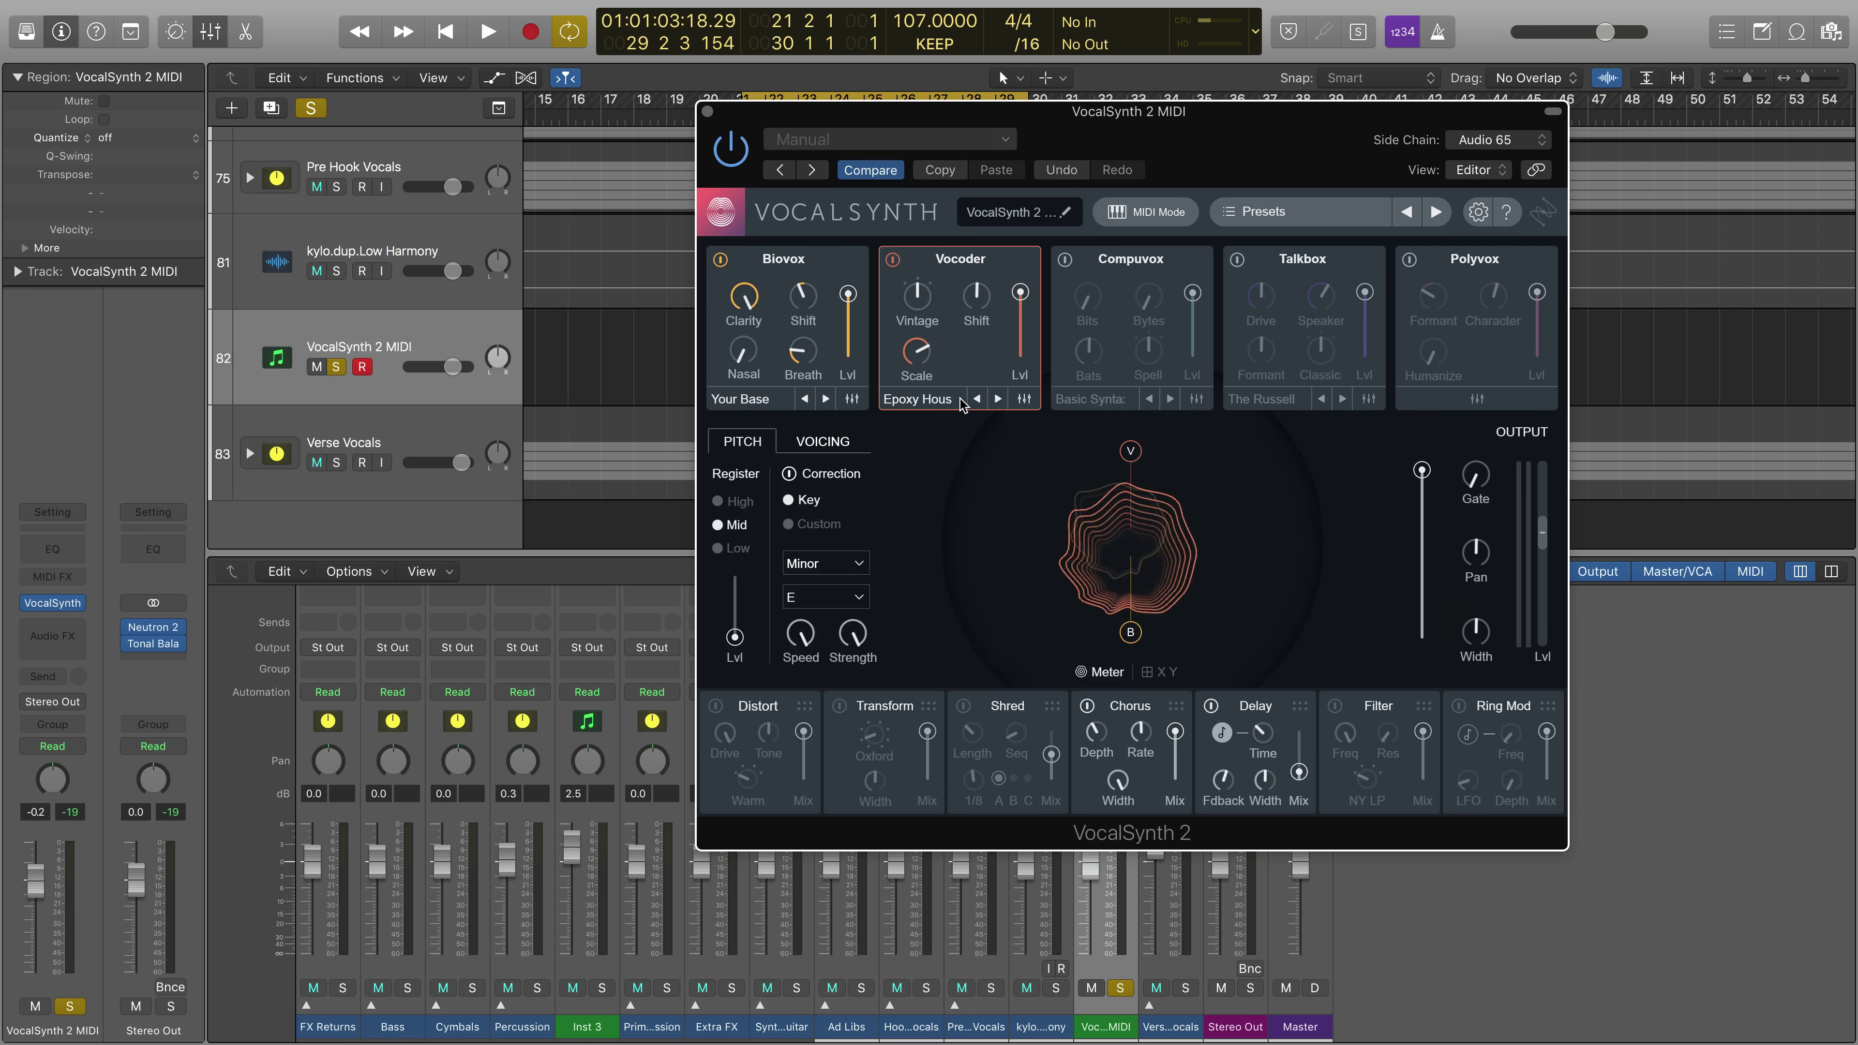
left_click(1028, 408)
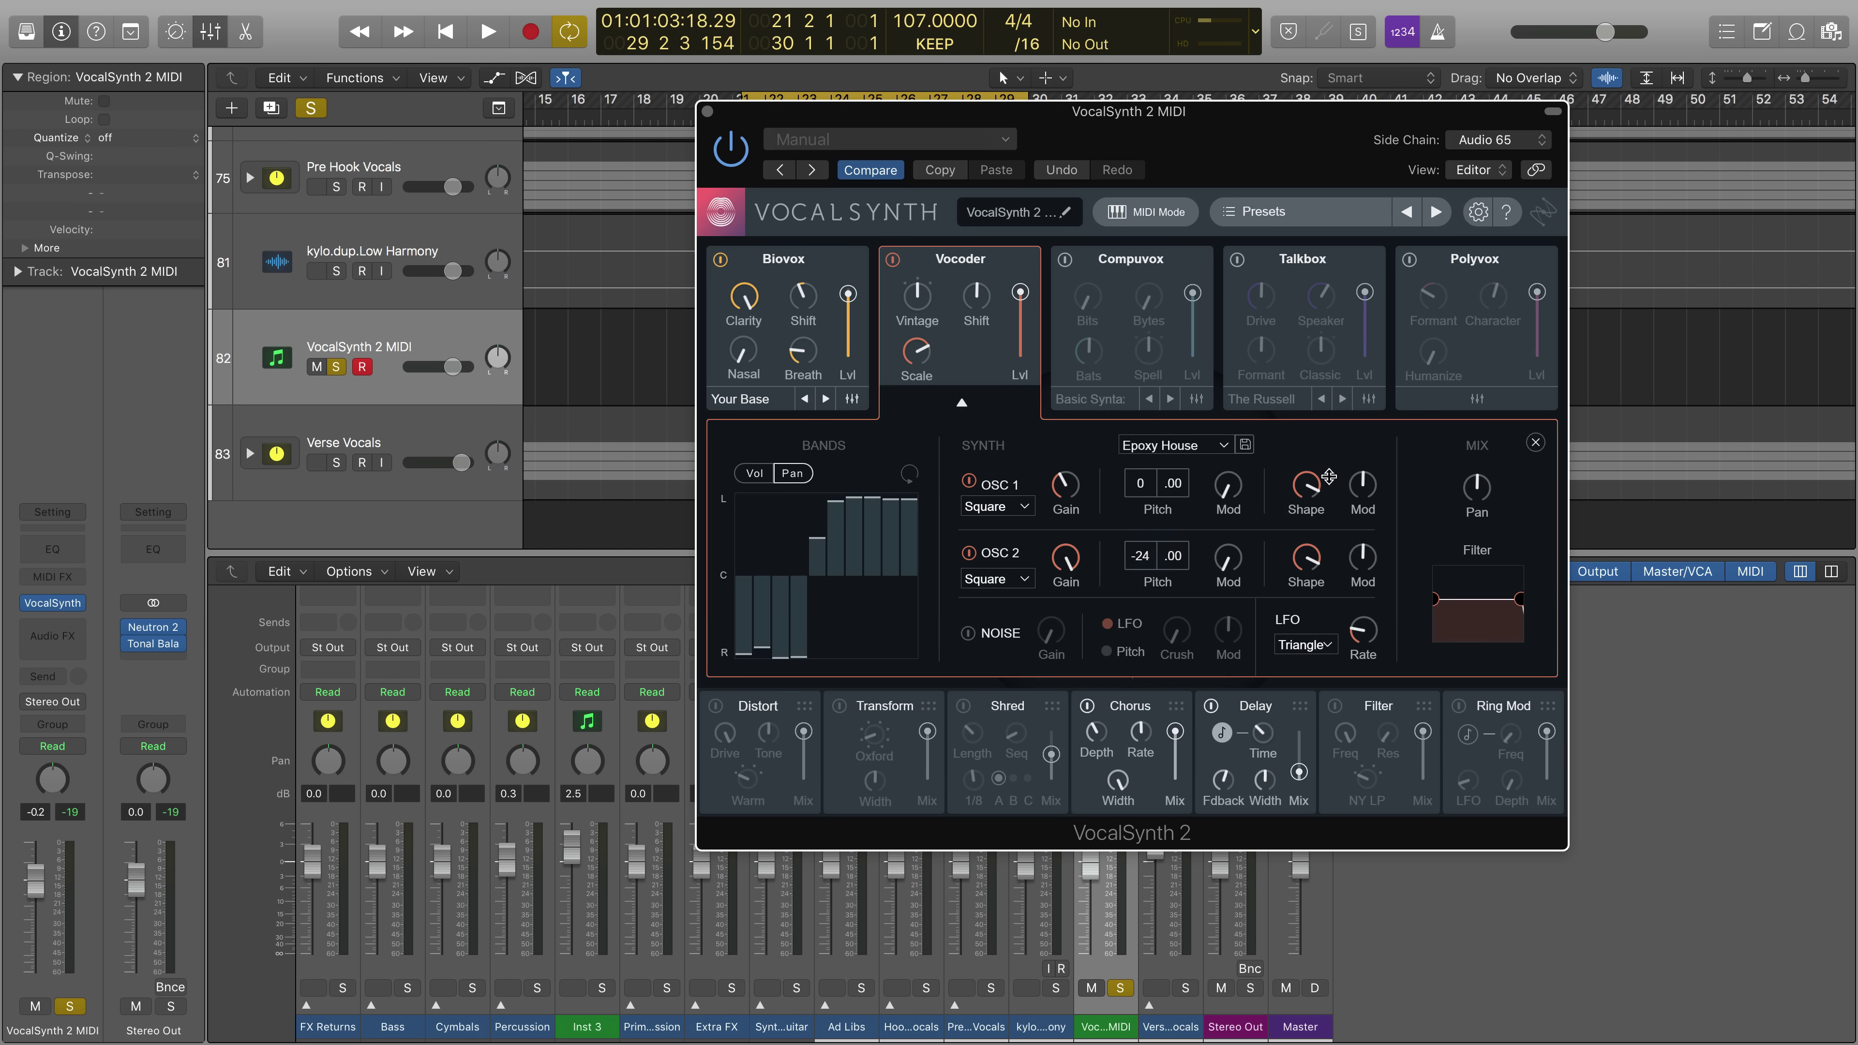
mouse_move(1473, 490)
left_click_drag(1471, 477, 1469, 429)
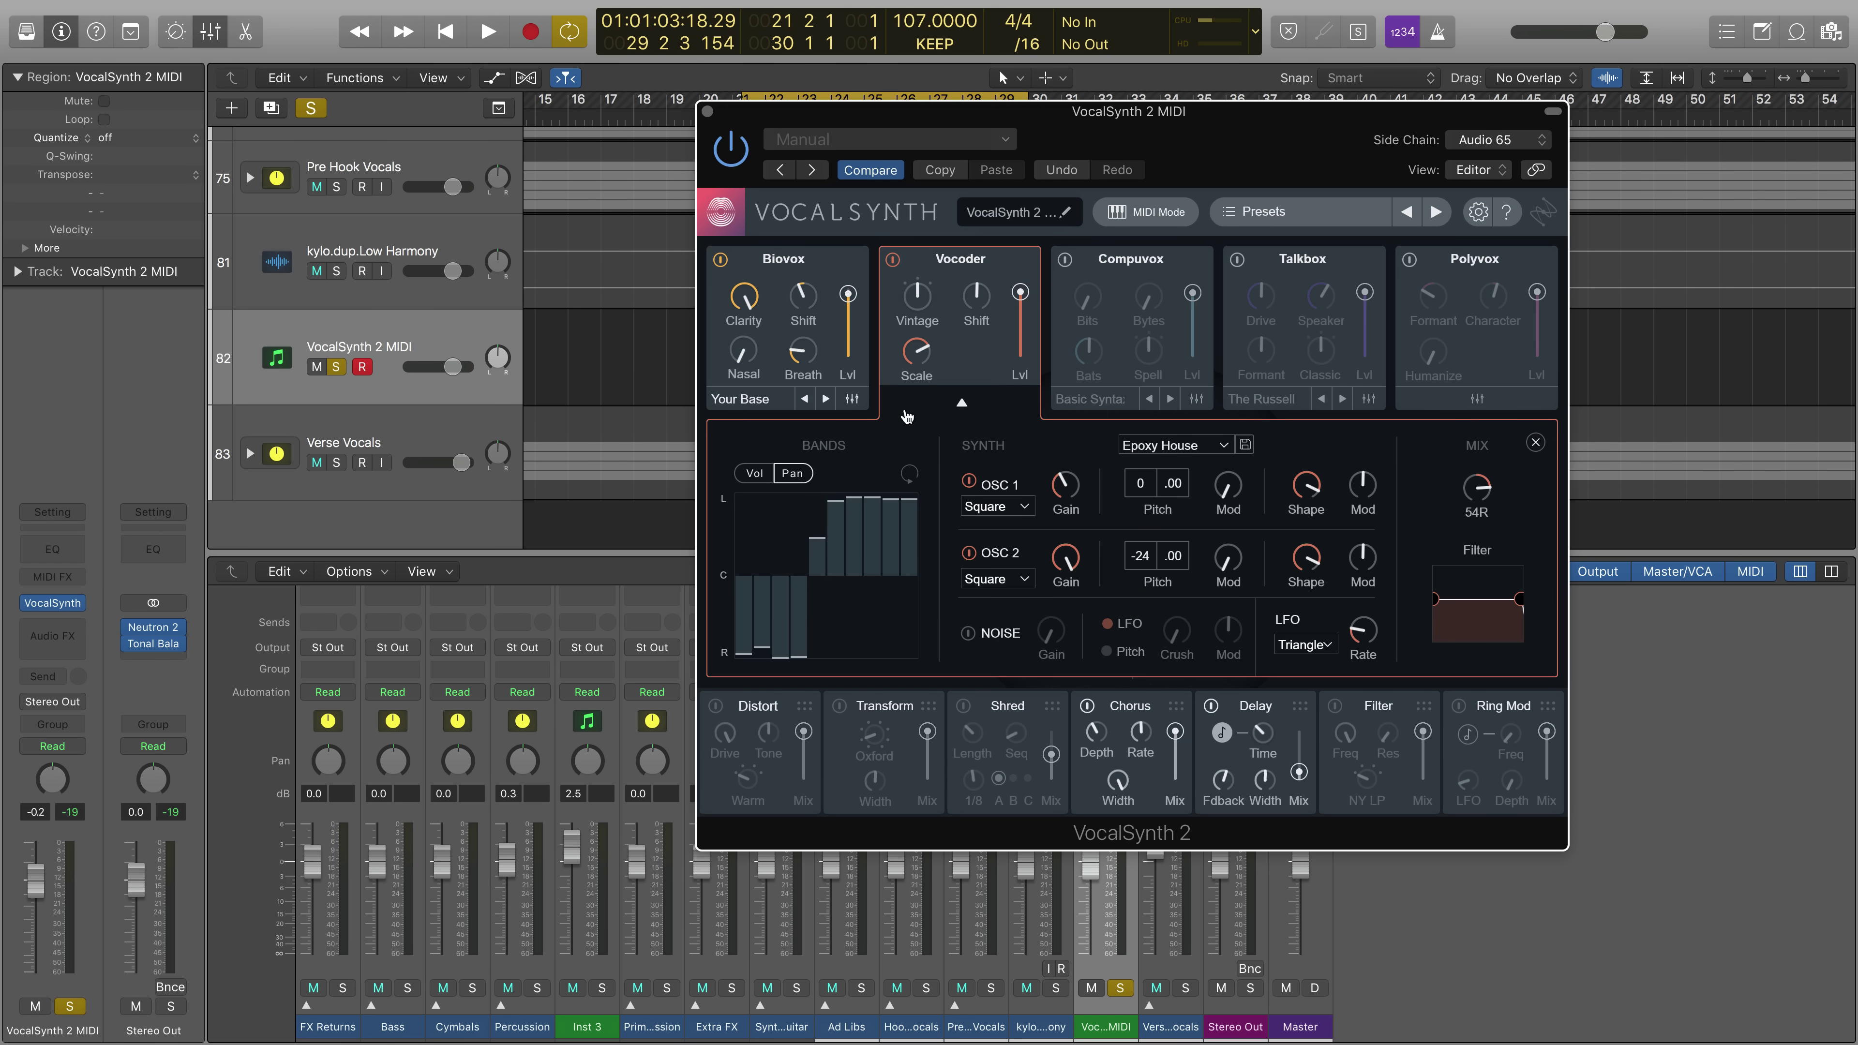
Adjust the Biovox module's pan and its filter's high-cut point in the advanced mix settings.
left_click(866, 407)
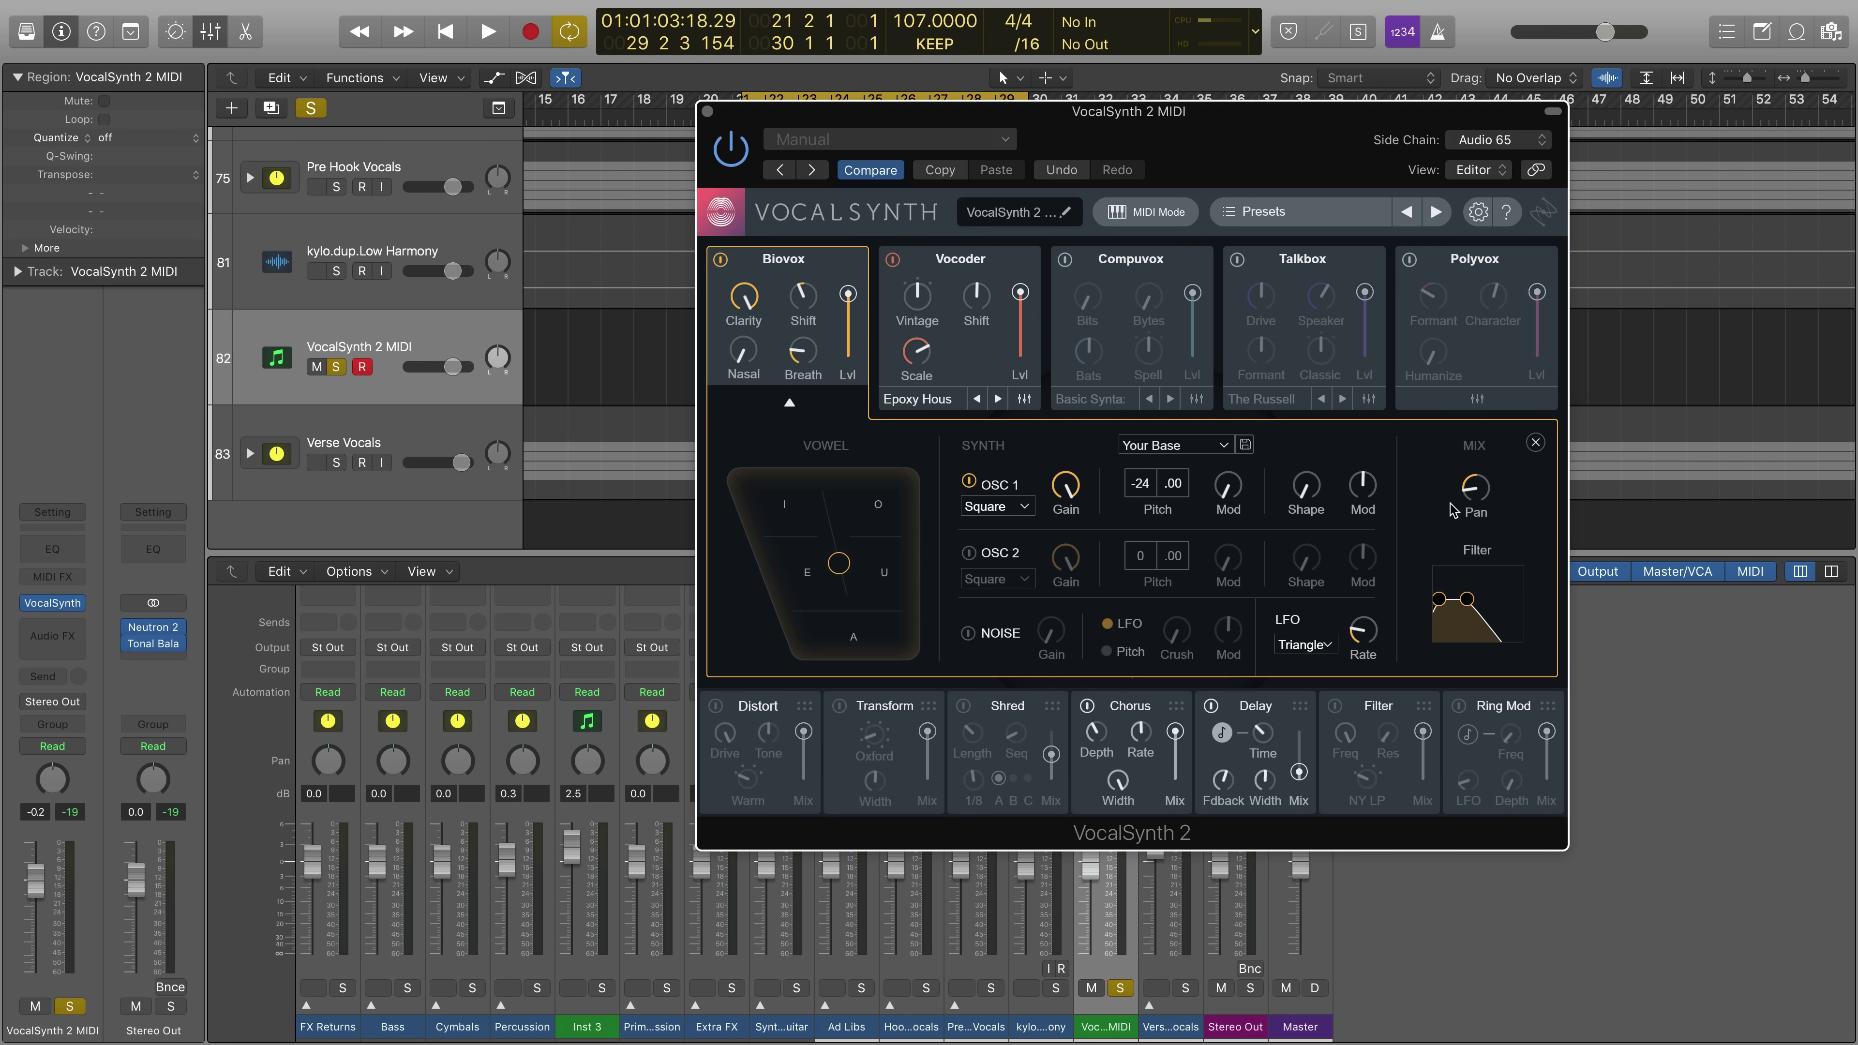
left_click_drag(1464, 494, 1468, 497)
mouse_move(1454, 620)
left_mouse_down()
mouse_move(1505, 584)
mouse_move(1375, 652)
mouse_move(1382, 628)
mouse_move(1459, 608)
left_mouse_up()
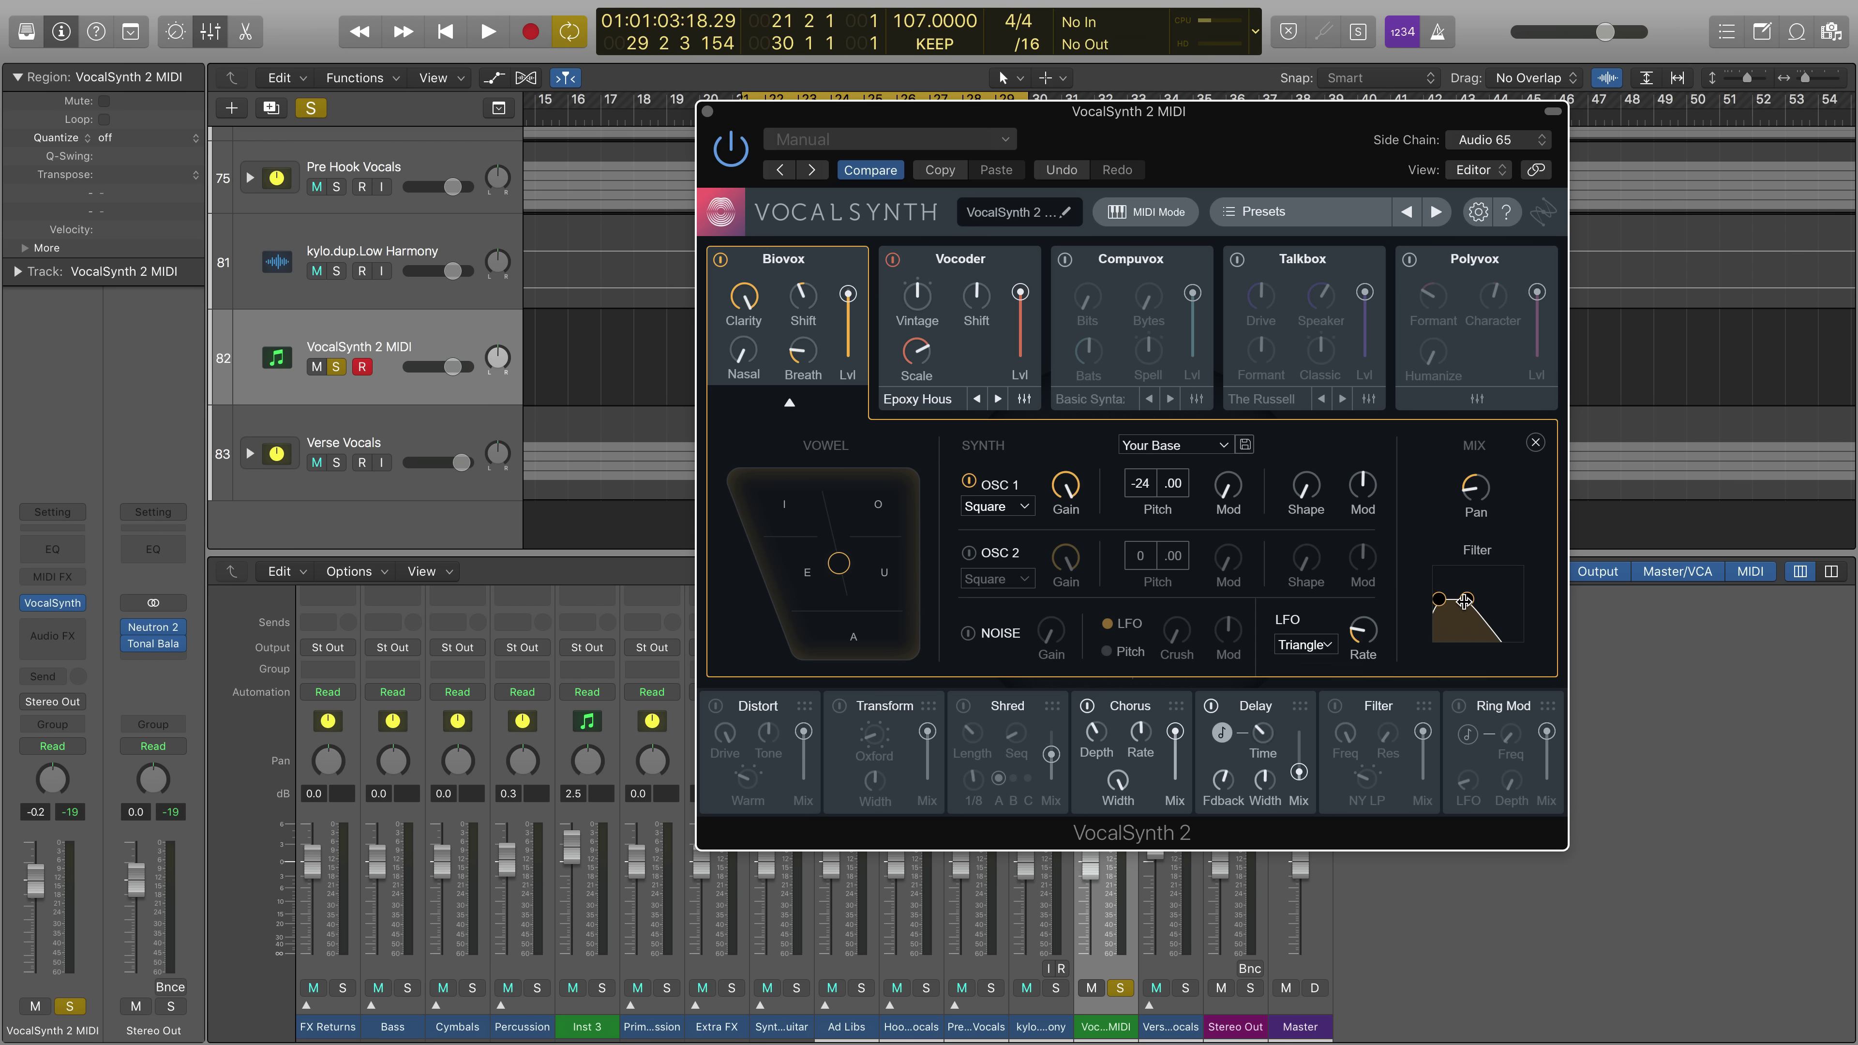
mouse_move(1465, 600)
left_mouse_down()
mouse_move(1496, 600)
mouse_move(1473, 600)
left_mouse_up()
Raise the Vocoder filter's low-cut point to about the middle of its range.
left_click(1024, 403)
left_click_drag(1435, 598, 1489, 598)
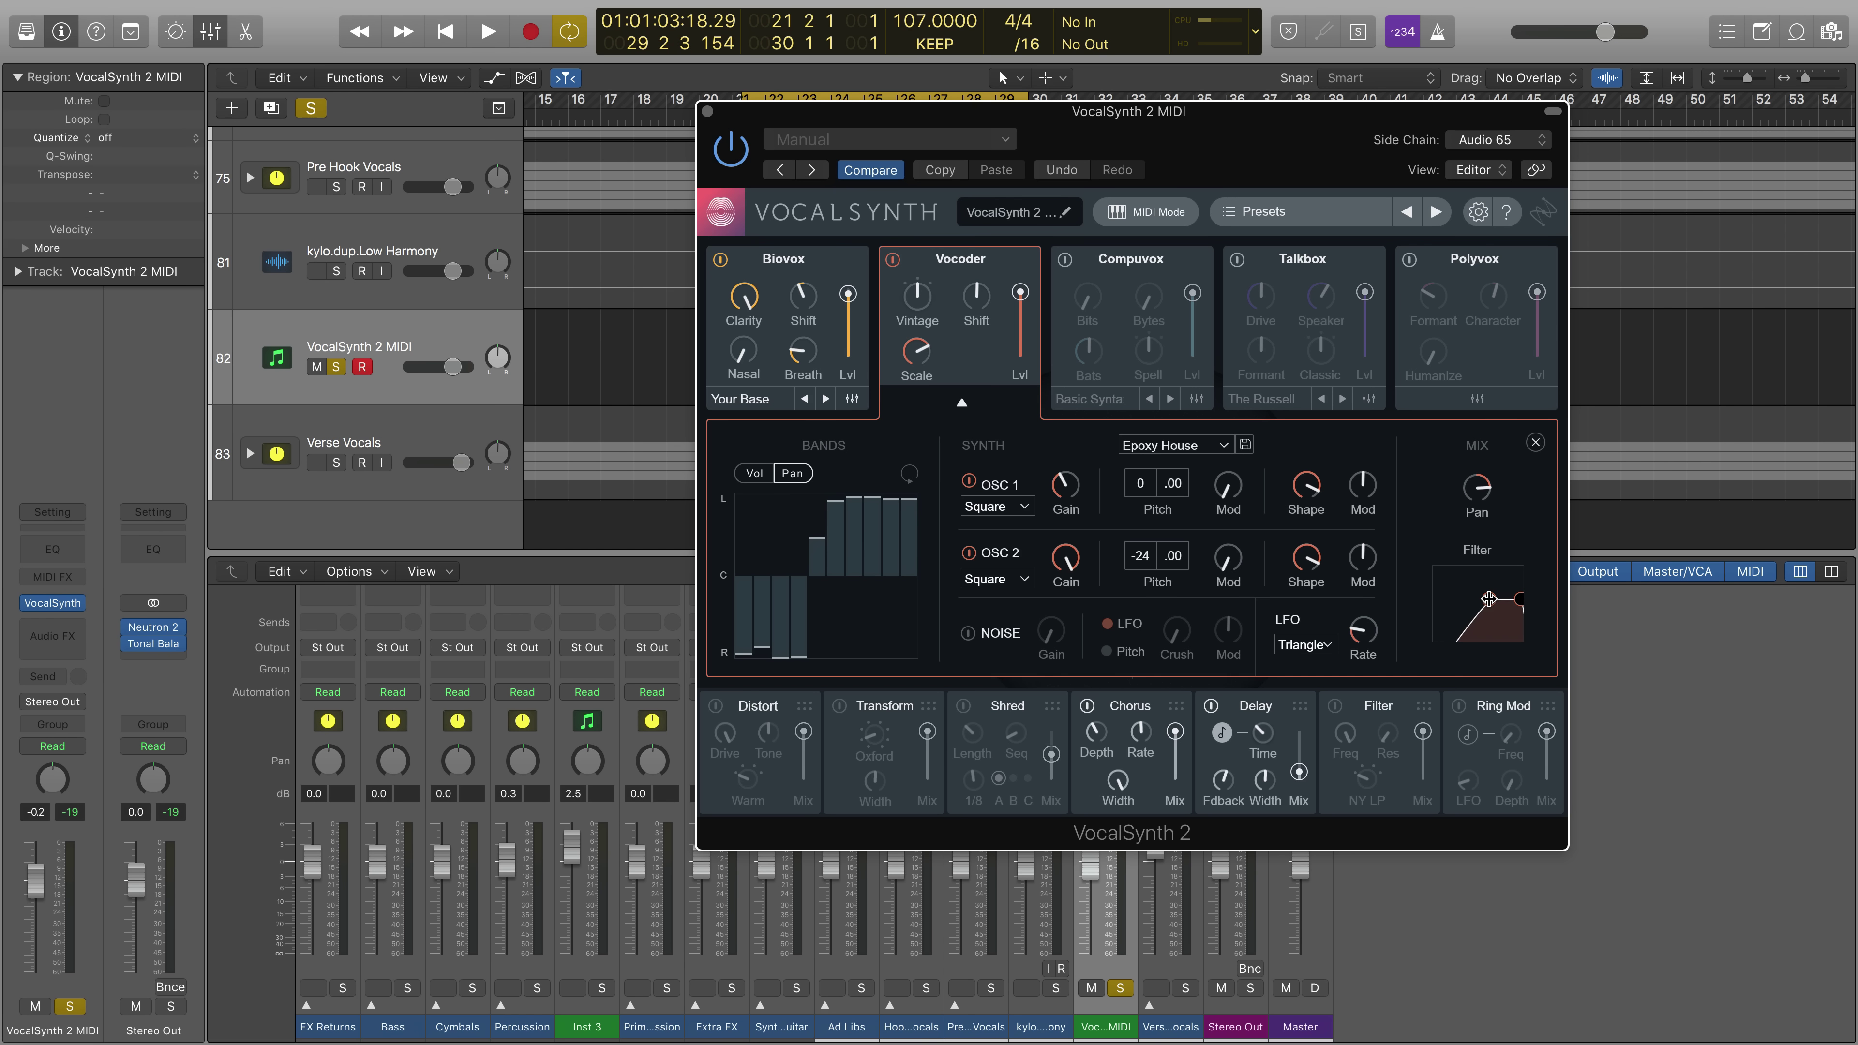